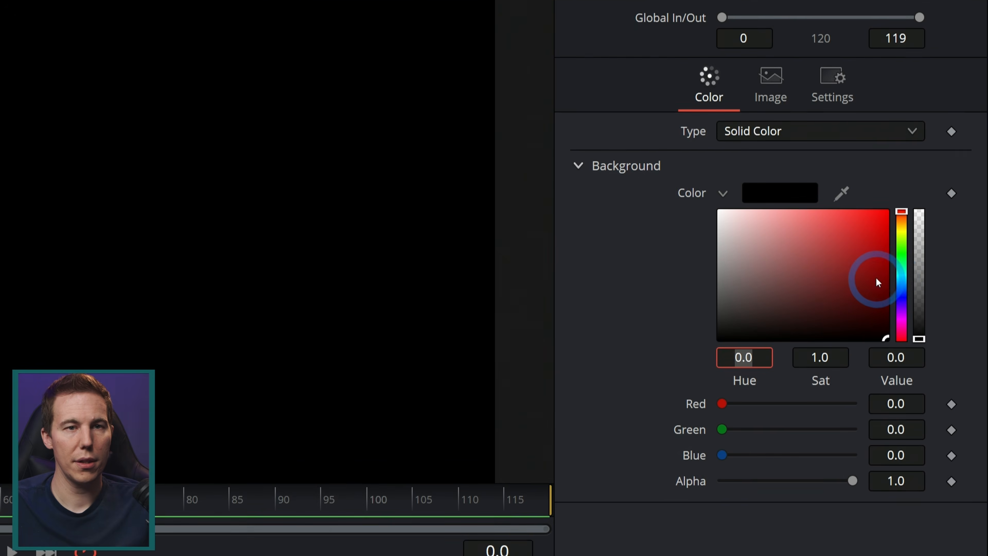
Set the background color to a muted ocean blue with hue 0.536, saturation 0.699 and value 0.606.
{"action": "left_click", "coordinate": [945, 218]}
{"action": "left_click", "coordinate": [910, 212]}
{"action": "left_click_drag", "start_coordinate": [832, 278], "coordinate": [837, 270]}
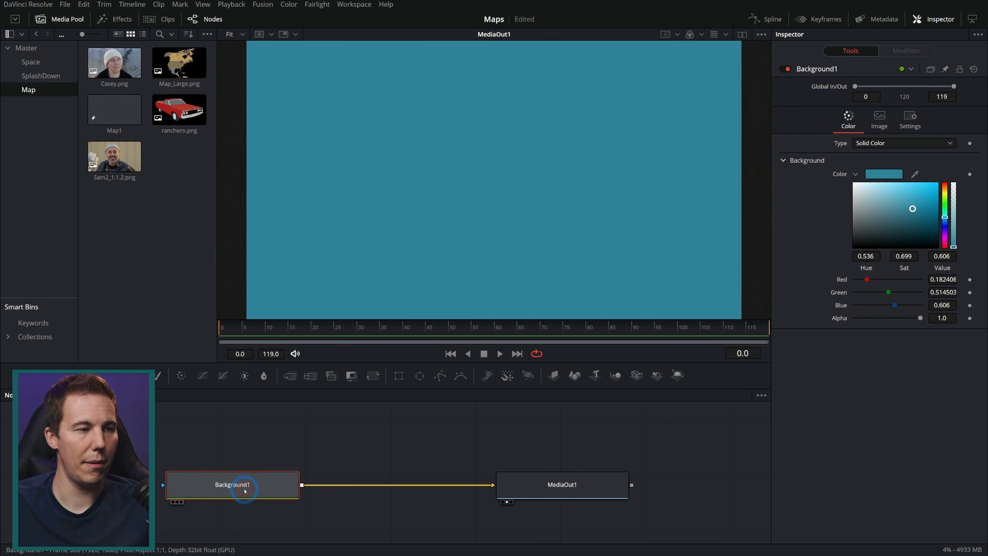
Rename the Background1 node as Ocean_Color_BG.
{"action": "key", "text": "F2"}
{"action": "type", "text": "Ocean_Color_BG"}
{"action": "key", "text": "Return"}
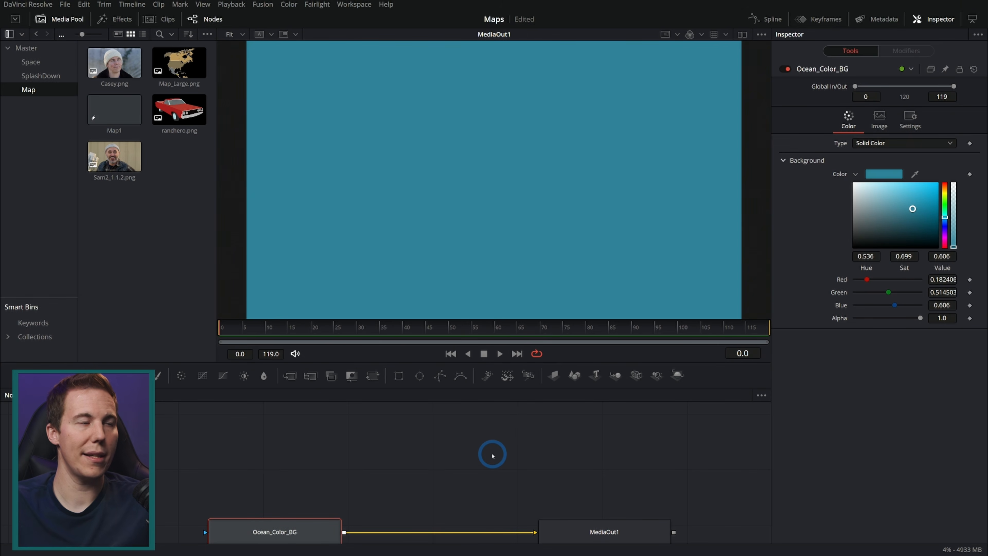
Add Map_Large.png to the node graph and view it alongside the output in a dual viewer.
{"action": "left_click_drag", "start_coordinate": [175, 64], "coordinate": [365, 455]}
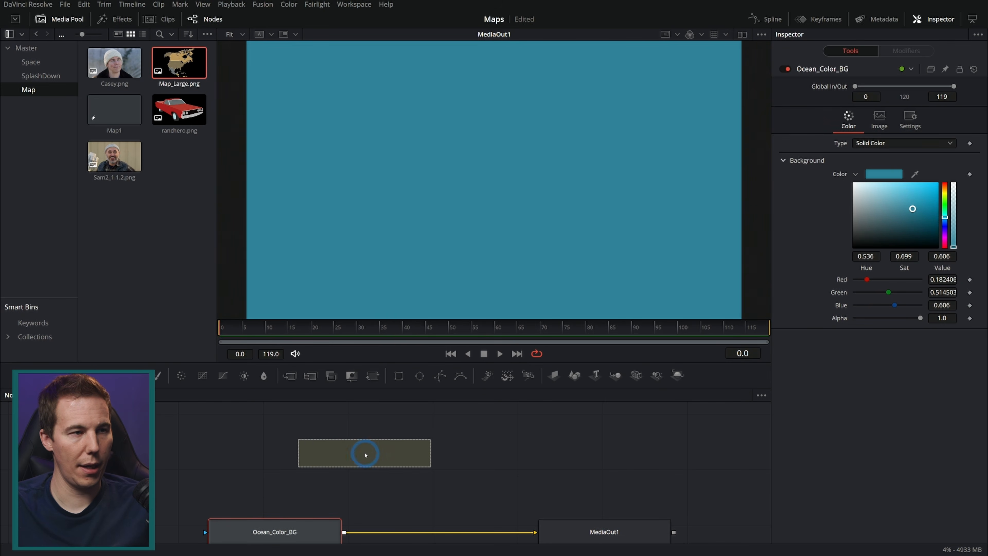
{"action": "left_click", "coordinate": [742, 34]}
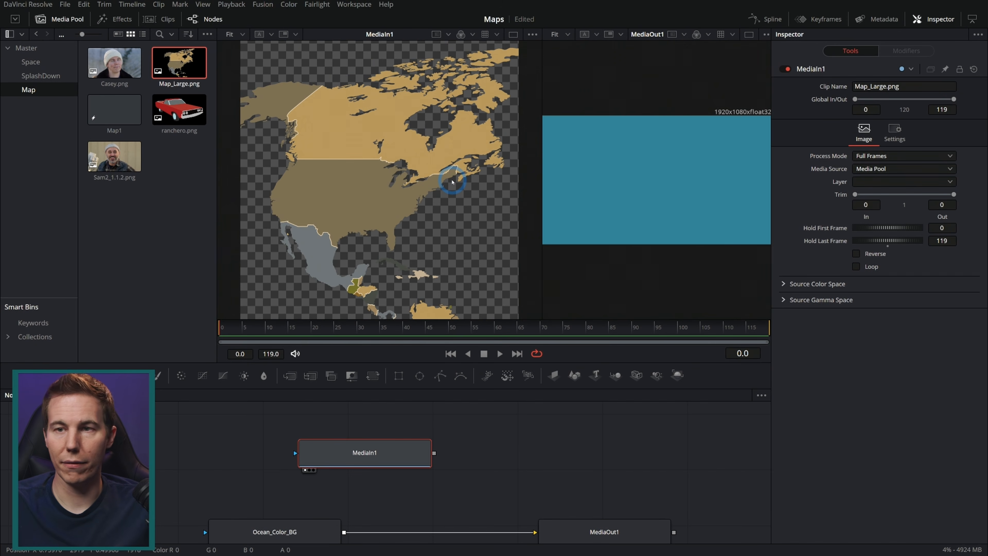
{"action": "left_click_drag", "start_coordinate": [486, 56], "coordinate": [483, 123]}
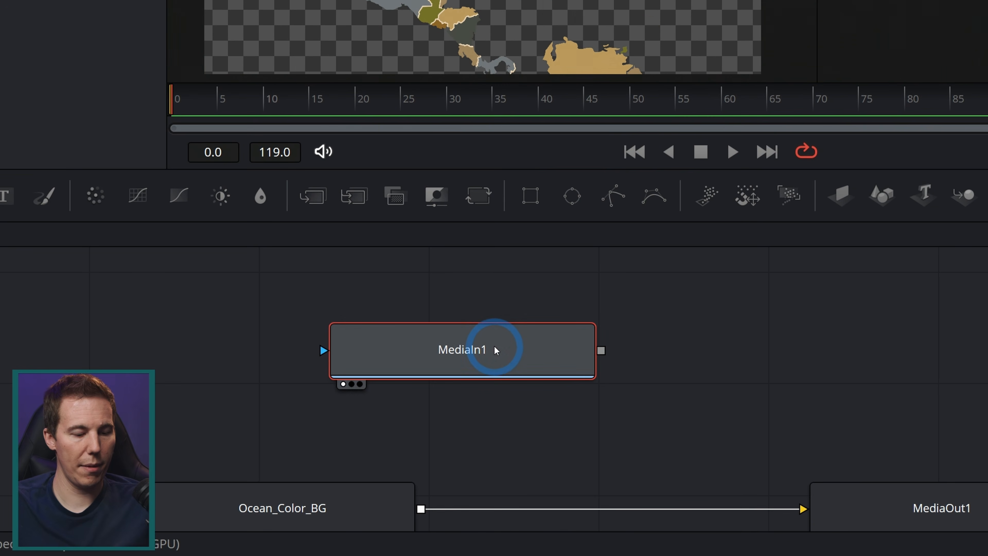
Rename the map's MediaIn1 node as MAP_MI.
{"action": "left_click", "coordinate": [493, 346]}
{"action": "key", "text": "F2"}
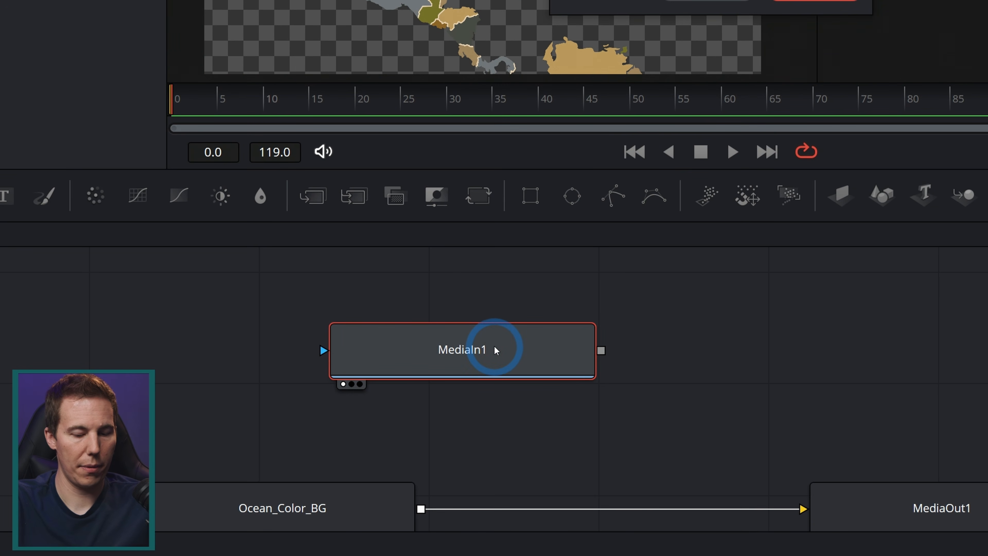
{"action": "type", "text": "MAP_MI"}
{"action": "key", "text": "Return"}
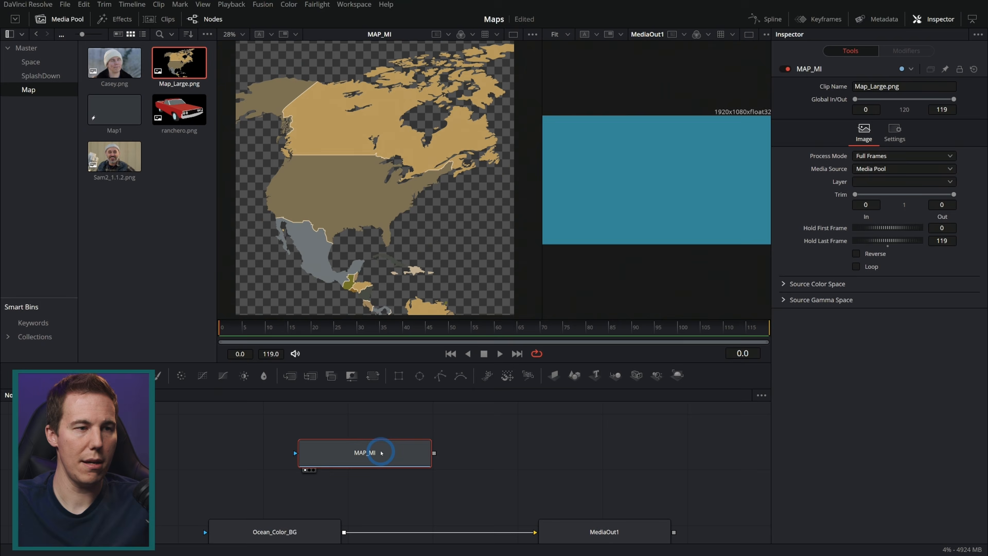
Merge MAP_MI over Ocean_Color_BG into the output and return to a single viewer showing MediaOut1.
{"action": "left_click_drag", "start_coordinate": [439, 376], "coordinate": [350, 455]}
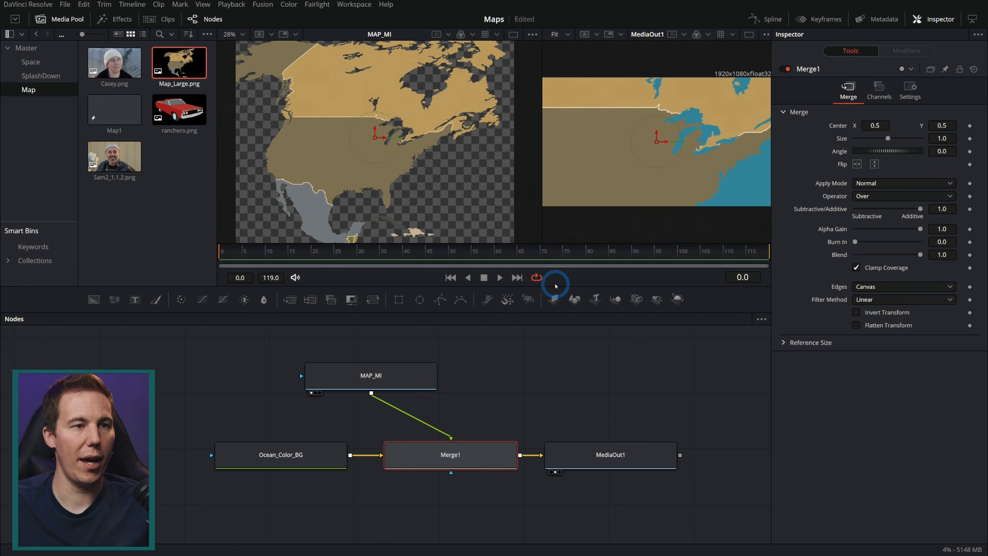
{"action": "left_click_drag", "start_coordinate": [555, 285], "coordinate": [555, 358]}
{"action": "left_click_drag", "start_coordinate": [543, 183], "coordinate": [388, 185]}
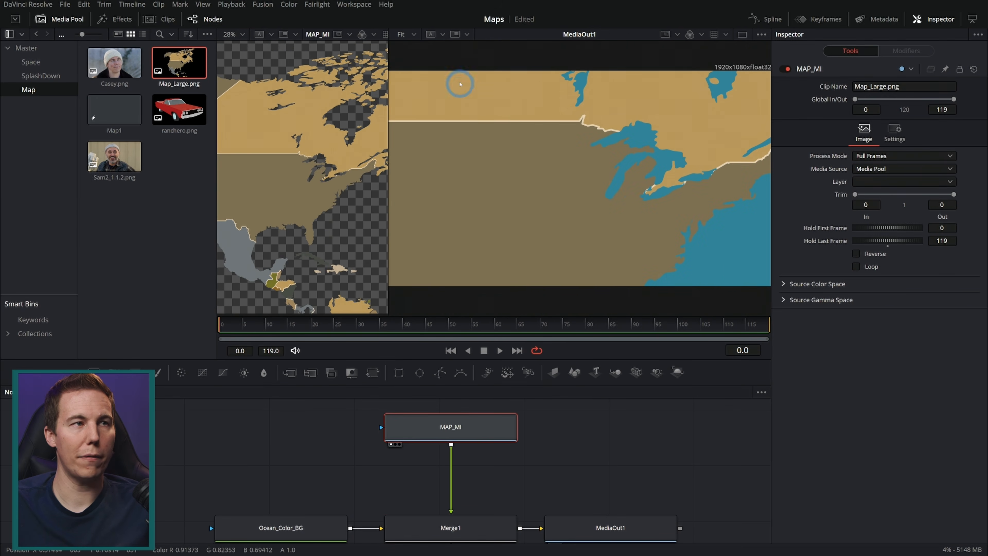
{"action": "left_click", "coordinate": [741, 35]}
{"action": "left_click", "coordinate": [608, 195]}
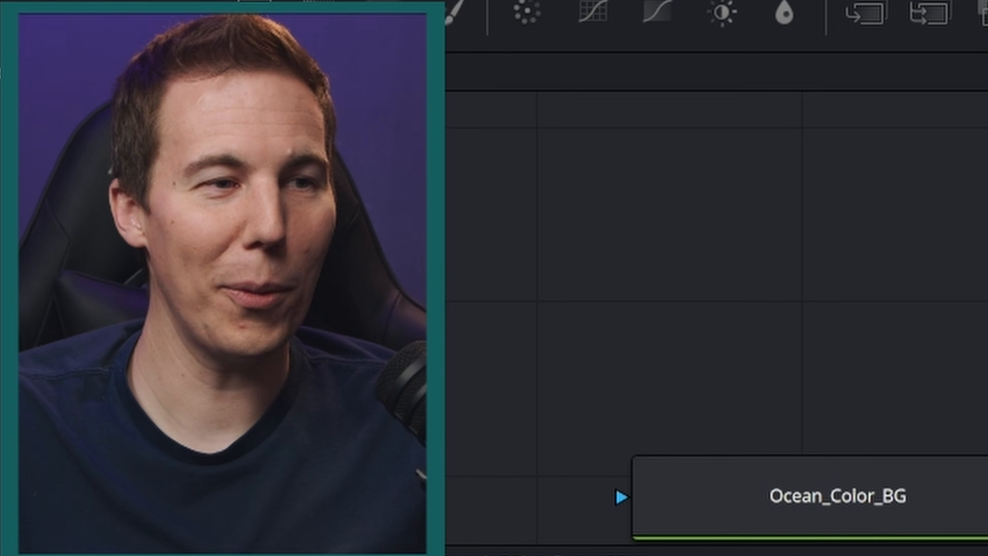
{"action": "left_click", "coordinate": [611, 230]}
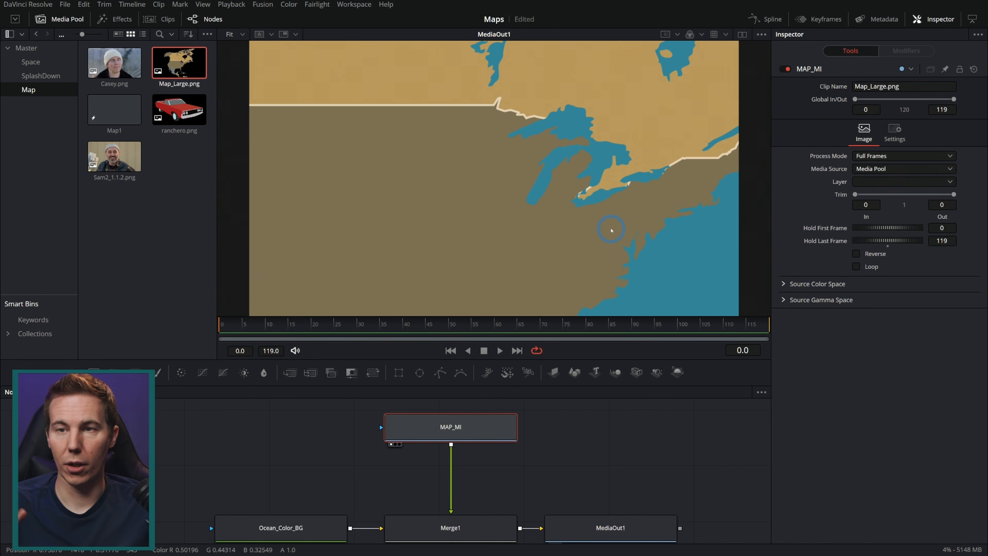
Insert a Transform node between MAP_MI and Merge1.
{"action": "key", "text": "shift+space"}
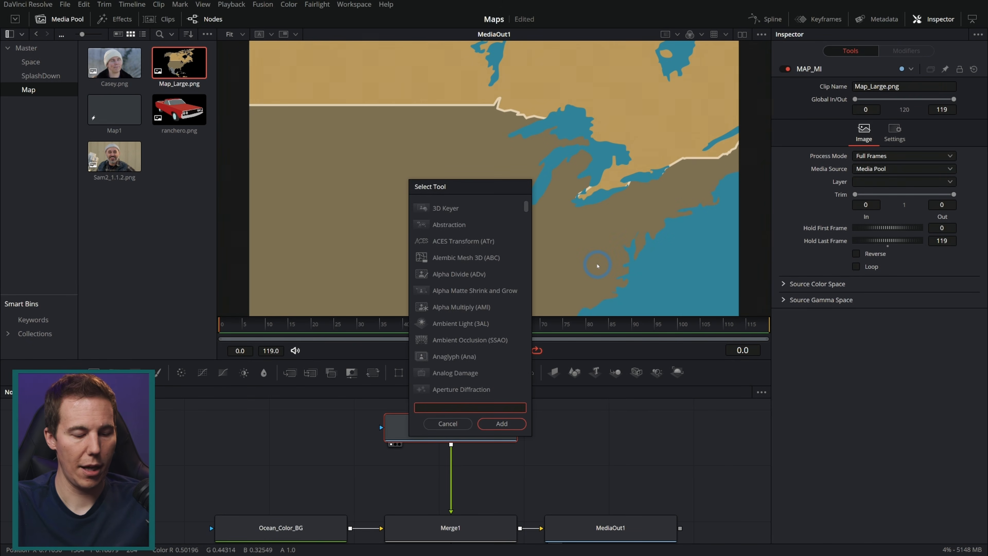
{"action": "type", "text": "transform"}
{"action": "key", "text": "Return"}
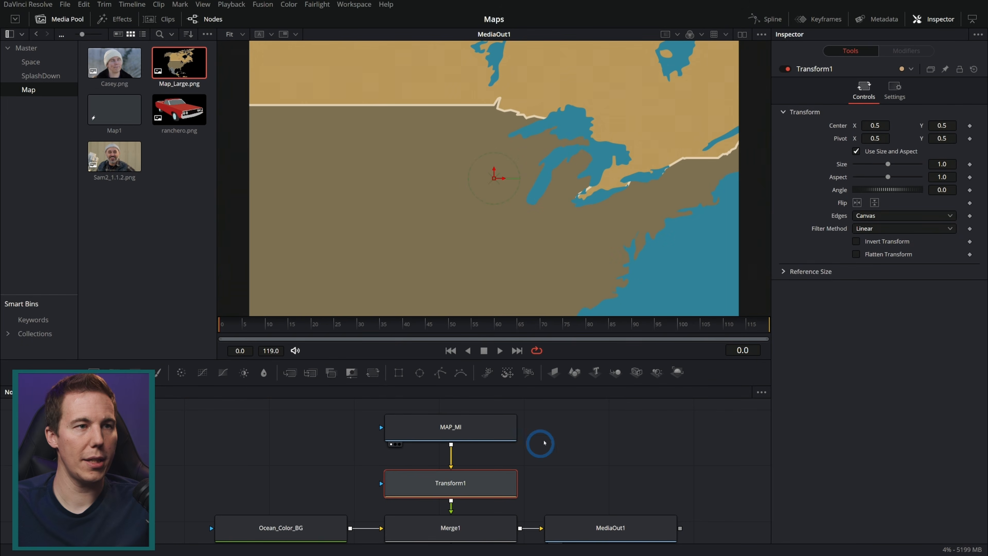
Scale the map to 0.614 and move its center to about X 0.538, Y 0.530 so the United States fills the frame.
{"action": "left_click_drag", "start_coordinate": [494, 179], "coordinate": [469, 182]}
{"action": "left_click_drag", "start_coordinate": [941, 164], "coordinate": [747, 183]}
{"action": "left_click_drag", "start_coordinate": [471, 183], "coordinate": [531, 148]}
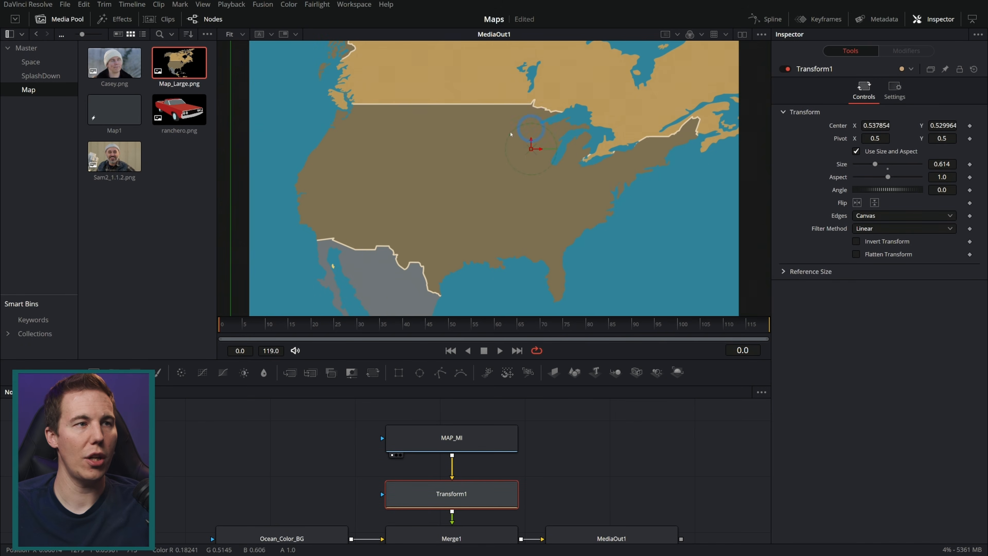
Insert a Color Corrector node between MAP_MI and Transform1.
{"action": "scroll", "coordinate": [591, 450], "scroll_direction": "up", "scroll_amount": 3}
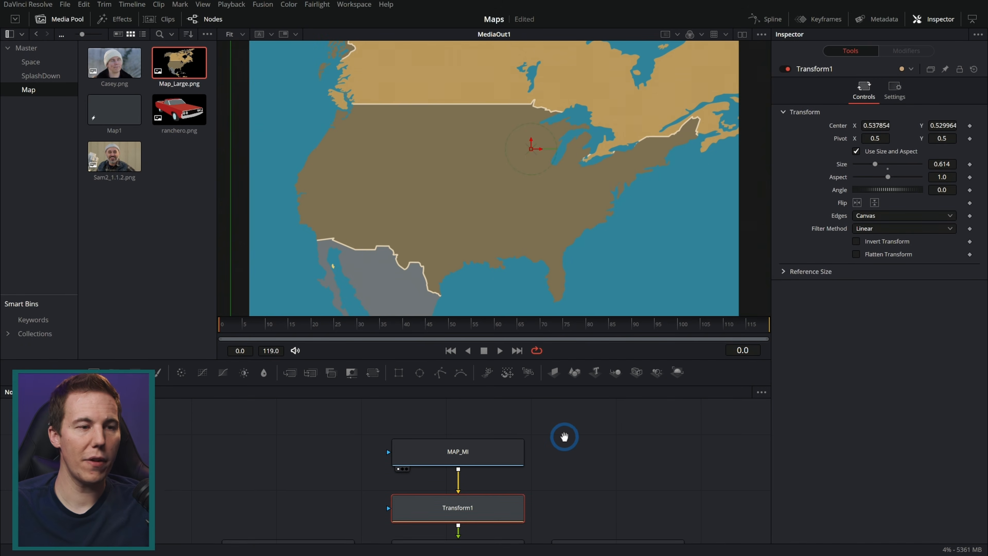
{"action": "left_click_drag", "start_coordinate": [490, 484], "coordinate": [393, 431]}
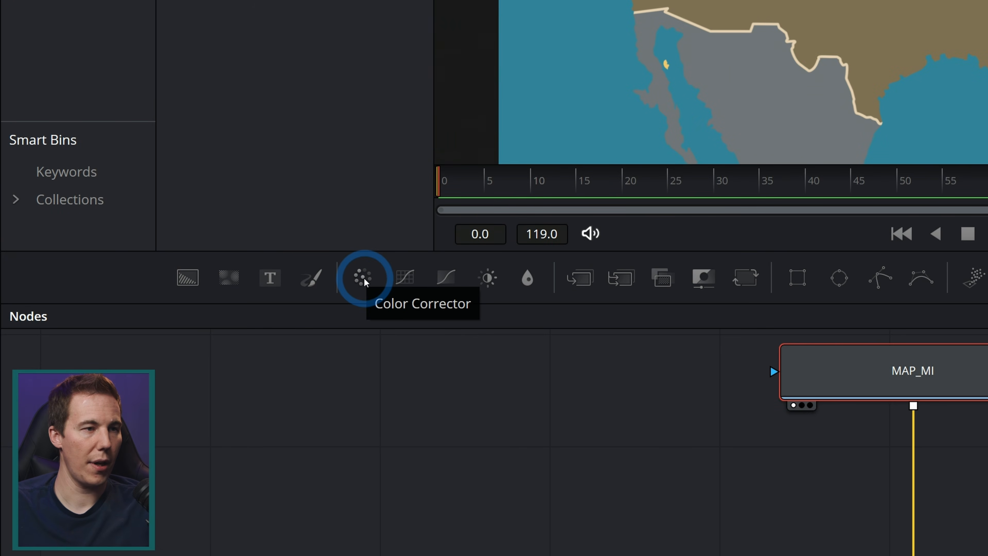
{"action": "left_click_drag", "start_coordinate": [364, 277], "coordinate": [897, 499]}
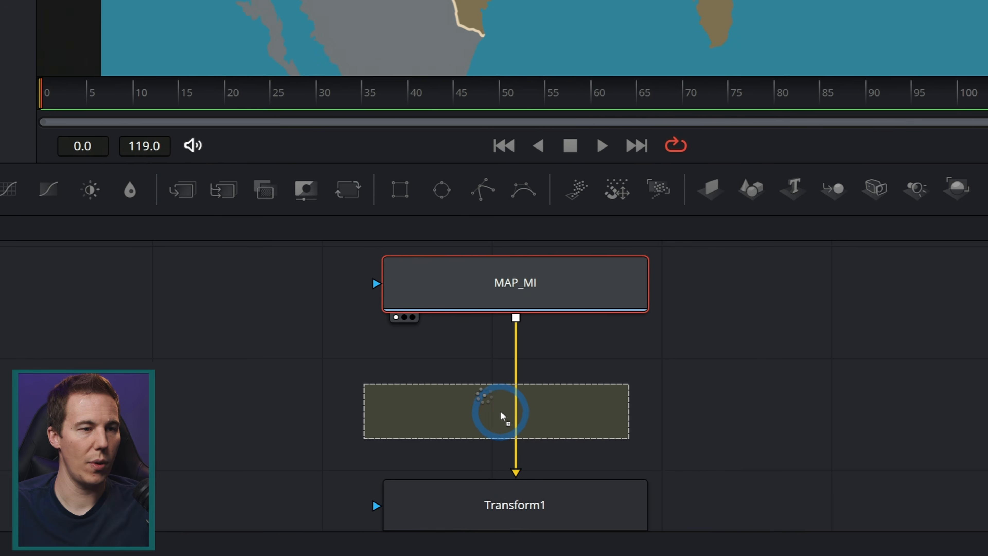
{"action": "mouse_move", "coordinate": [500, 410]}
{"action": "left_mouse_down"}
{"action": "mouse_move", "coordinate": [496, 419]}
{"action": "mouse_move", "coordinate": [494, 393]}
{"action": "left_mouse_up"}
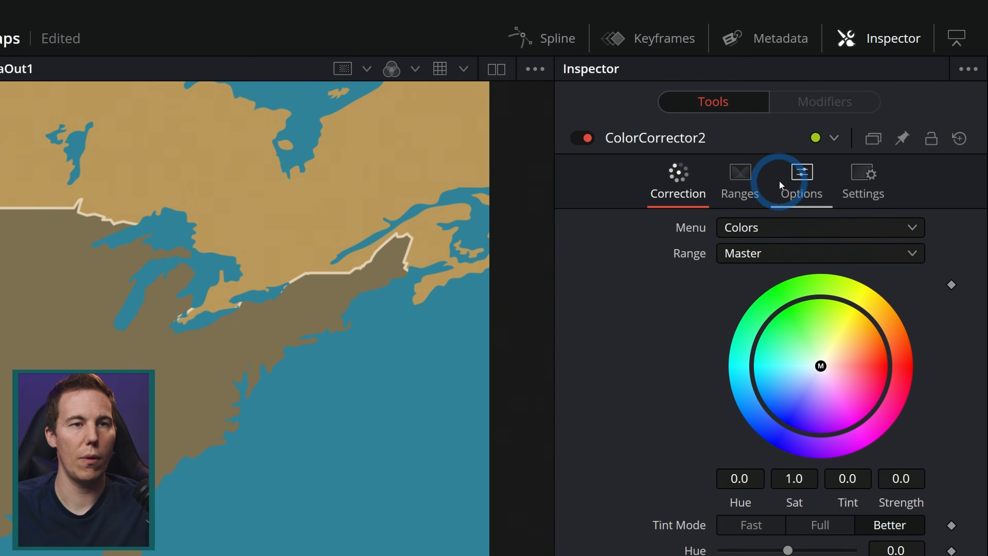
Switch the color corrector's Pre-Divide / Post-Multiply option on and back off, then return to the correction controls.
{"action": "left_click", "coordinate": [779, 183]}
{"action": "left_click", "coordinate": [723, 228]}
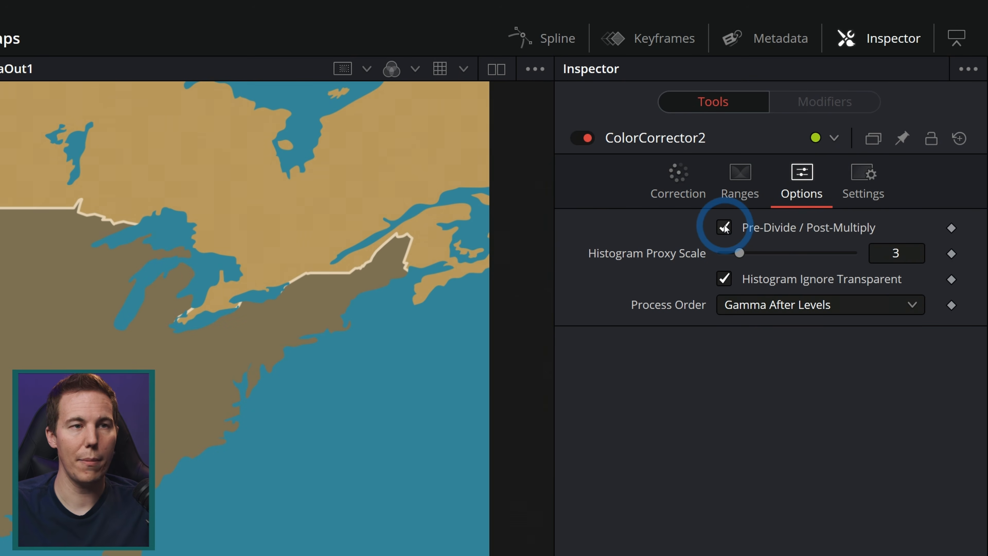
{"action": "left_click", "coordinate": [679, 174]}
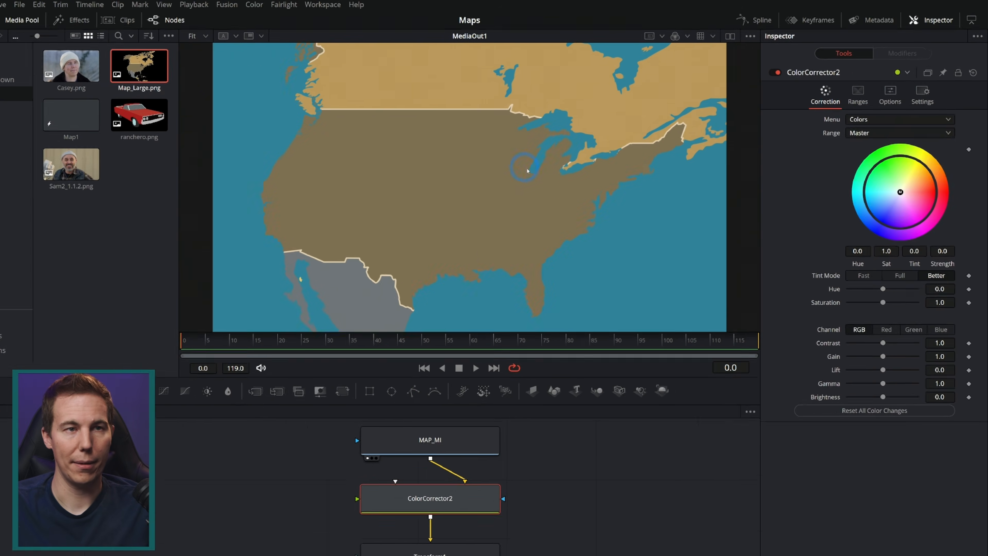
{"action": "left_click", "coordinate": [891, 97]}
{"action": "left_click", "coordinate": [724, 227]}
{"action": "left_click", "coordinate": [679, 173]}
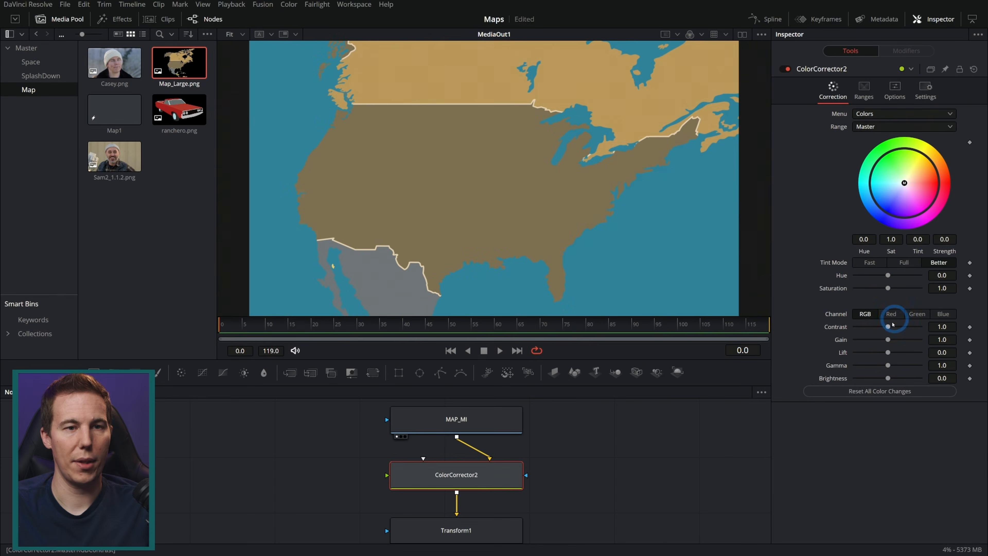
Raise the map's lift to 0.51 and enable Pre-Divide / Post-Multiply so only the land is affected.
{"action": "left_click_drag", "start_coordinate": [887, 352], "coordinate": [903, 355]}
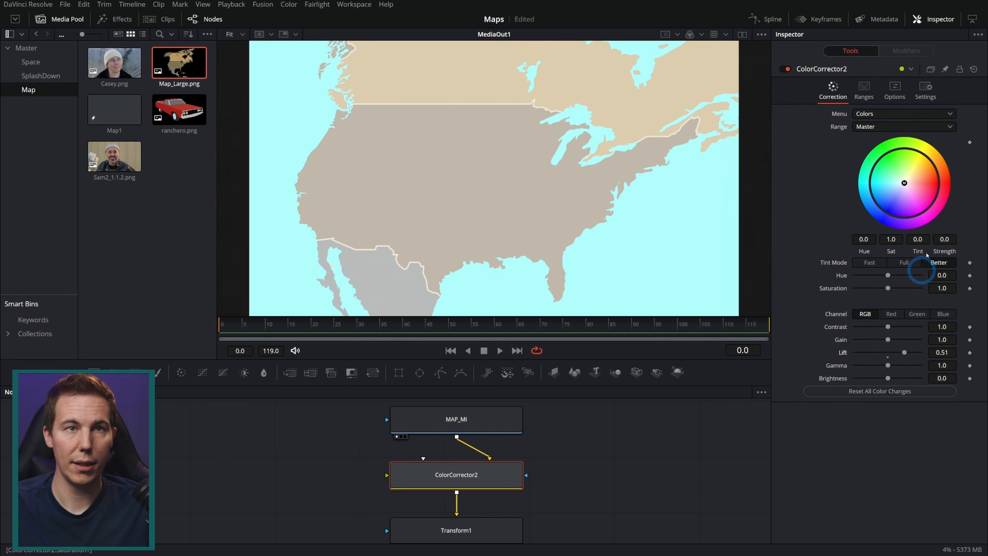
{"action": "left_click", "coordinate": [893, 89]}
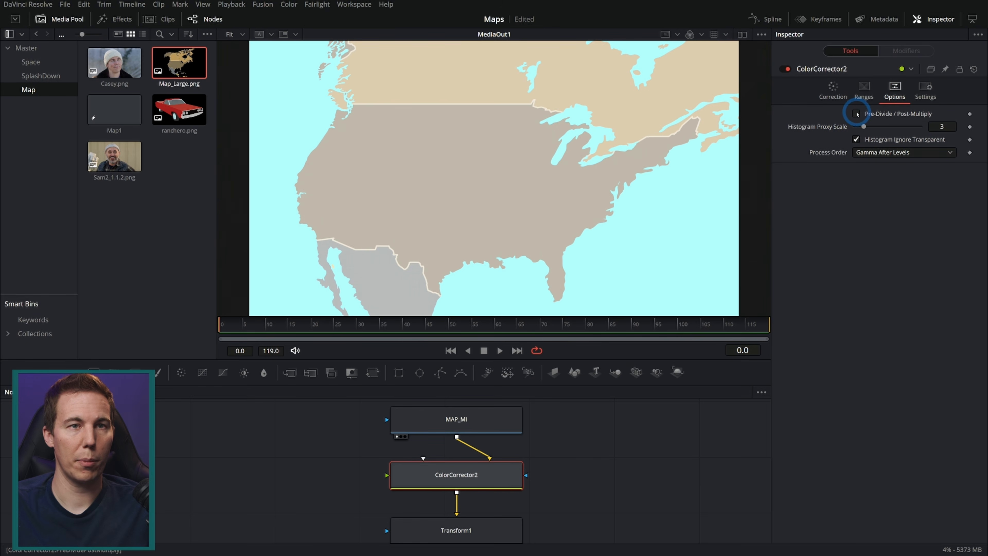
{"action": "left_click", "coordinate": [857, 114]}
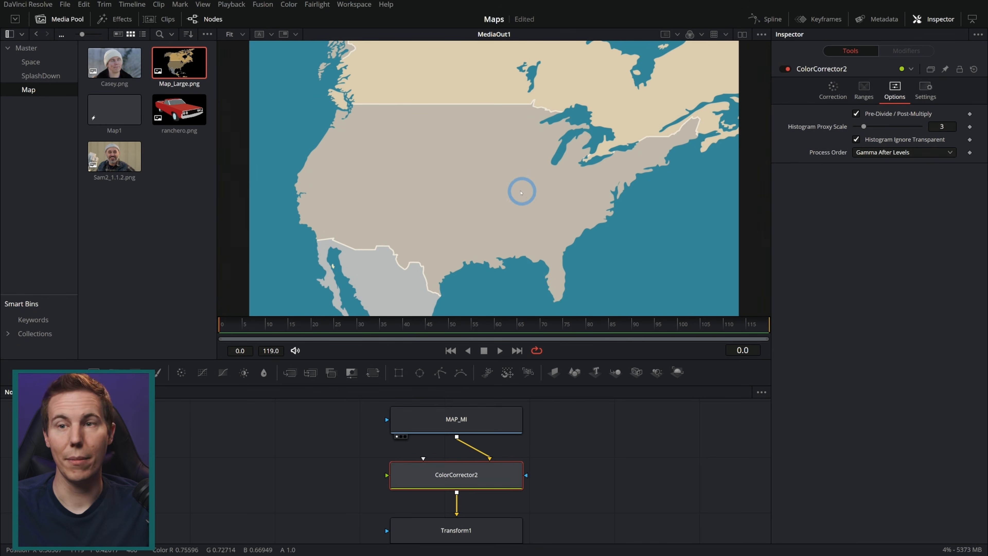
Reset the color corrector's lift, then set its hue to 0.22 and gamma to 0.73 to turn the land dark green.
{"action": "left_click", "coordinate": [833, 91]}
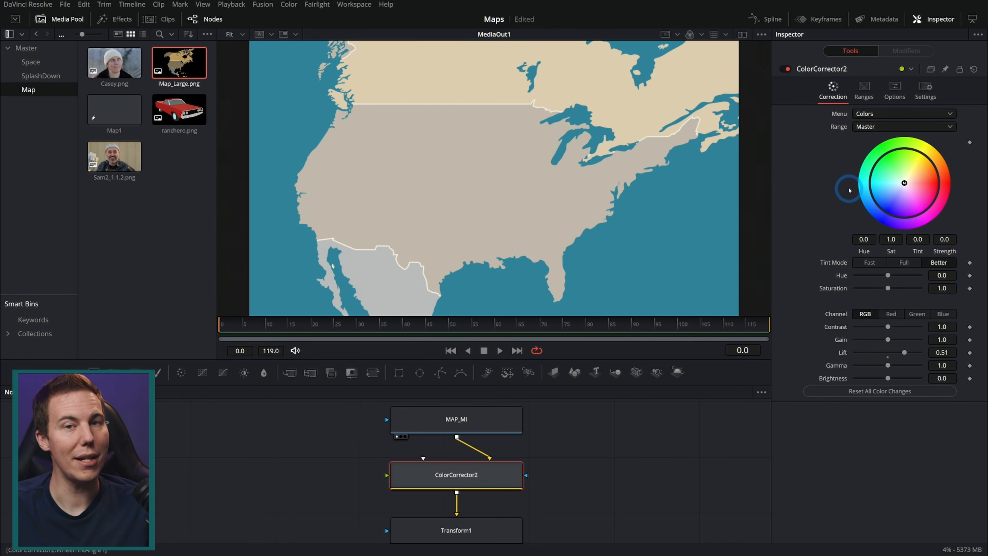
{"action": "double_click", "coordinate": [845, 353]}
{"action": "left_click_drag", "start_coordinate": [888, 277], "coordinate": [895, 282]}
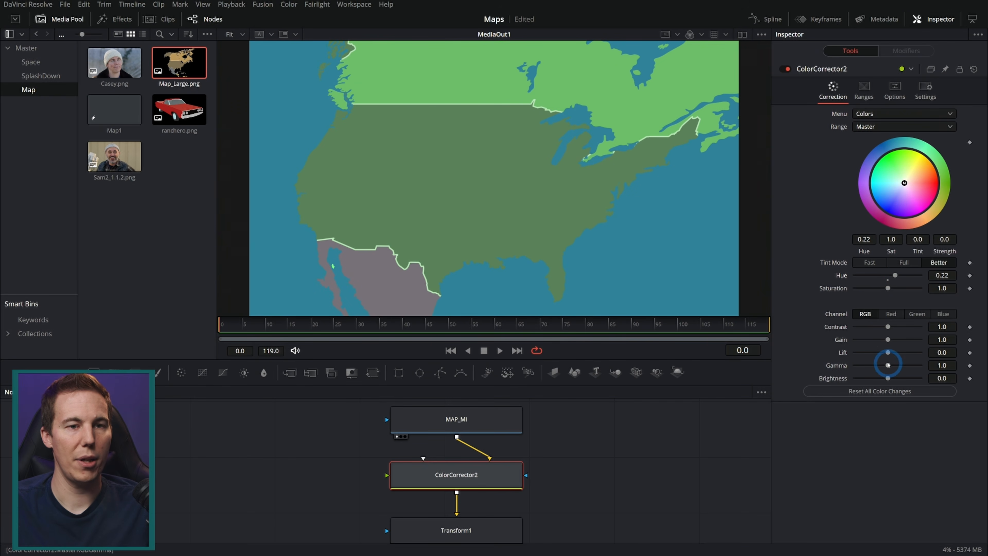
{"action": "left_click_drag", "start_coordinate": [886, 366], "coordinate": [884, 365]}
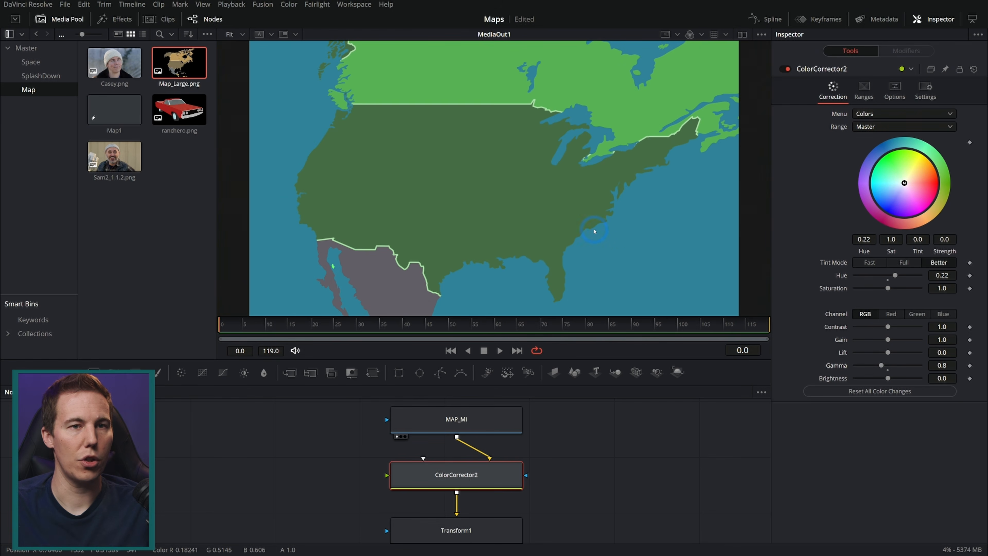
{"action": "left_click_drag", "start_coordinate": [881, 365], "coordinate": [878, 365]}
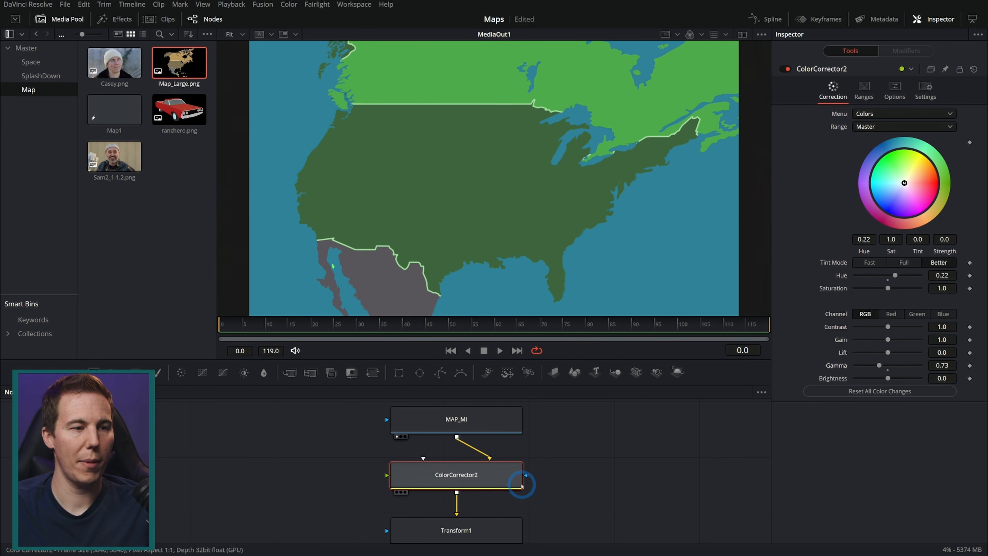
Lighten the Ocean_Color_BG color to a saturation of about 0.61 and a value of about 0.83.
{"action": "scroll", "coordinate": [522, 485], "scroll_direction": "down", "scroll_amount": 5}
{"action": "left_click", "coordinate": [345, 461]}
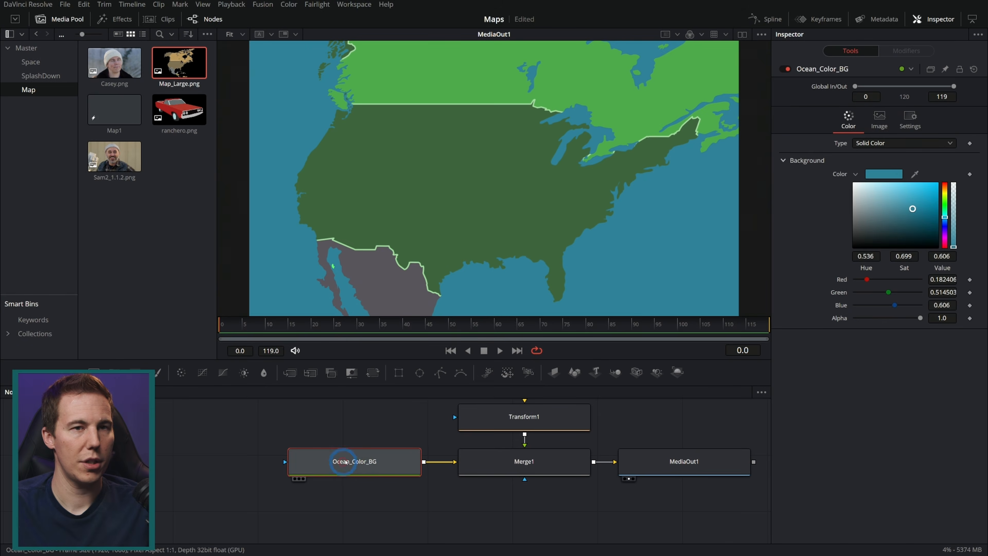
{"action": "left_click", "coordinate": [904, 194]}
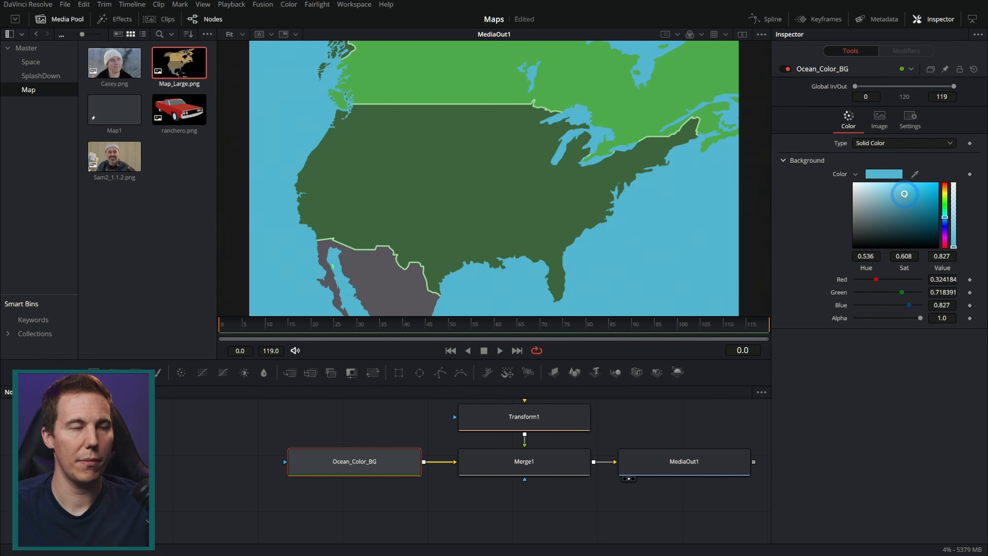
Reduce the map color corrector's saturation to 0.52.
{"action": "left_click_drag", "start_coordinate": [645, 422], "coordinate": [463, 533]}
{"action": "left_click", "coordinate": [383, 475]}
{"action": "left_click_drag", "start_coordinate": [888, 288], "coordinate": [870, 290]}
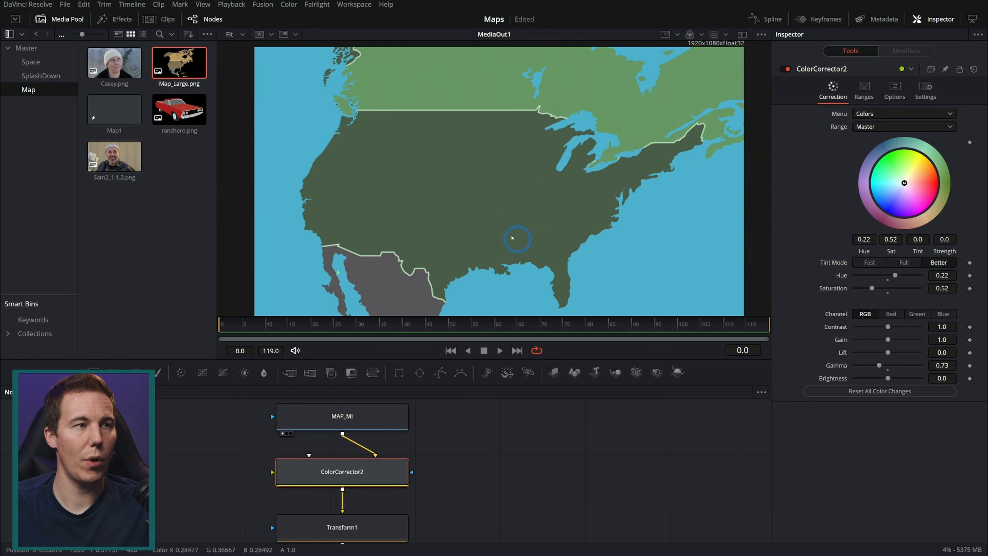
Open the Ocean_Color_BG node's settings and look over the recolored map and its node tree.
{"action": "left_click_drag", "start_coordinate": [494, 440], "coordinate": [517, 459]}
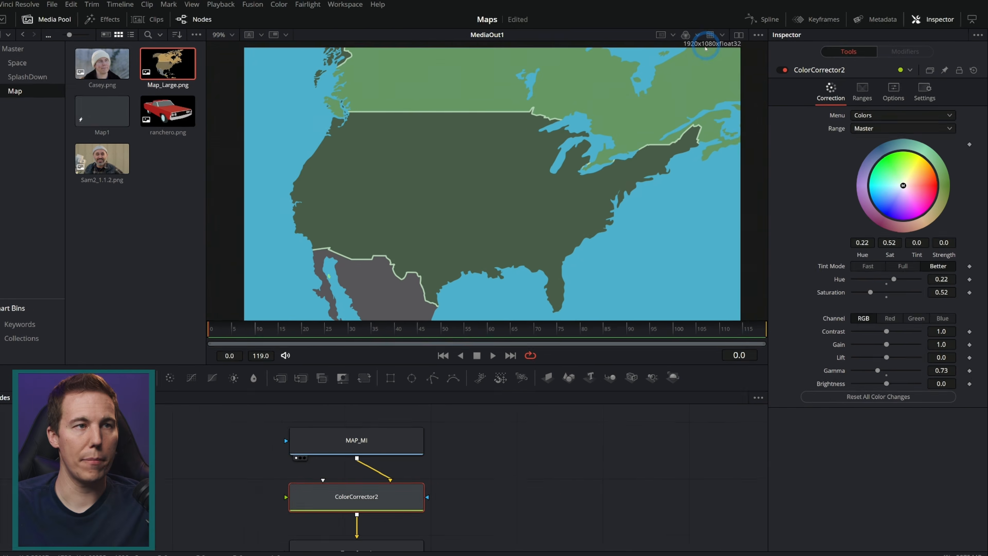
{"action": "scroll", "coordinate": [552, 510], "scroll_direction": "down", "scroll_amount": 4}
{"action": "left_click", "coordinate": [237, 517]}
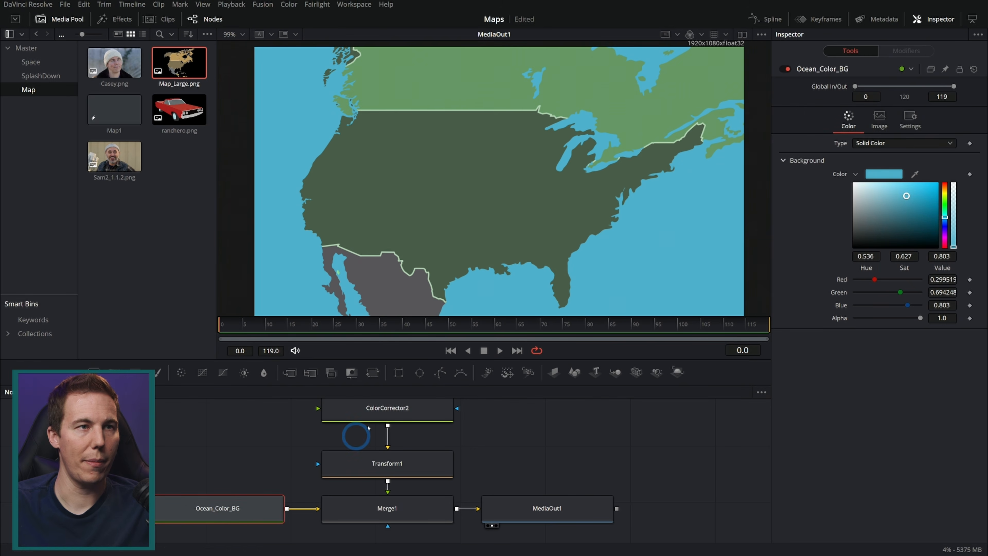
{"action": "left_click_drag", "start_coordinate": [643, 160], "coordinate": [628, 214]}
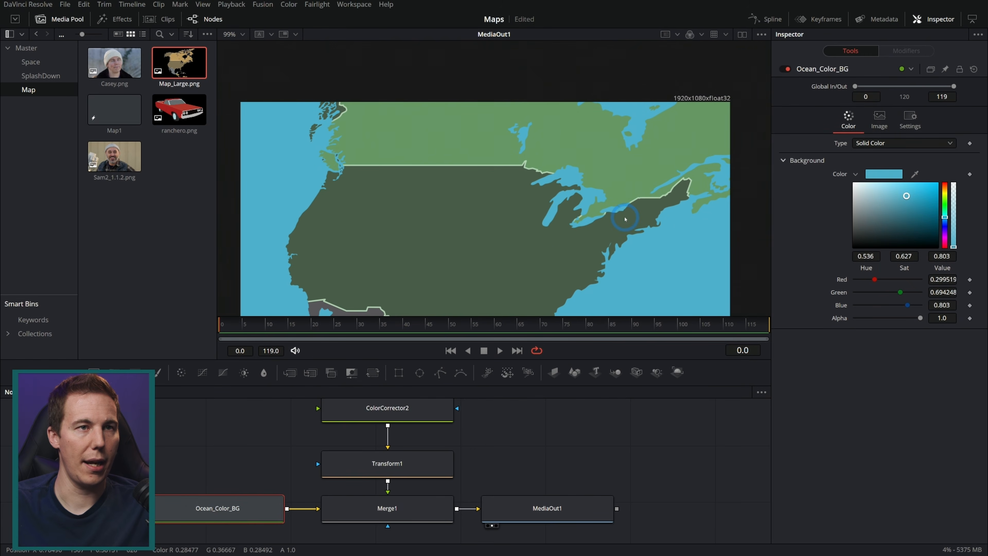
{"action": "left_click_drag", "start_coordinate": [368, 428], "coordinate": [371, 475]}
{"action": "left_click_drag", "start_coordinate": [573, 255], "coordinate": [579, 226]}
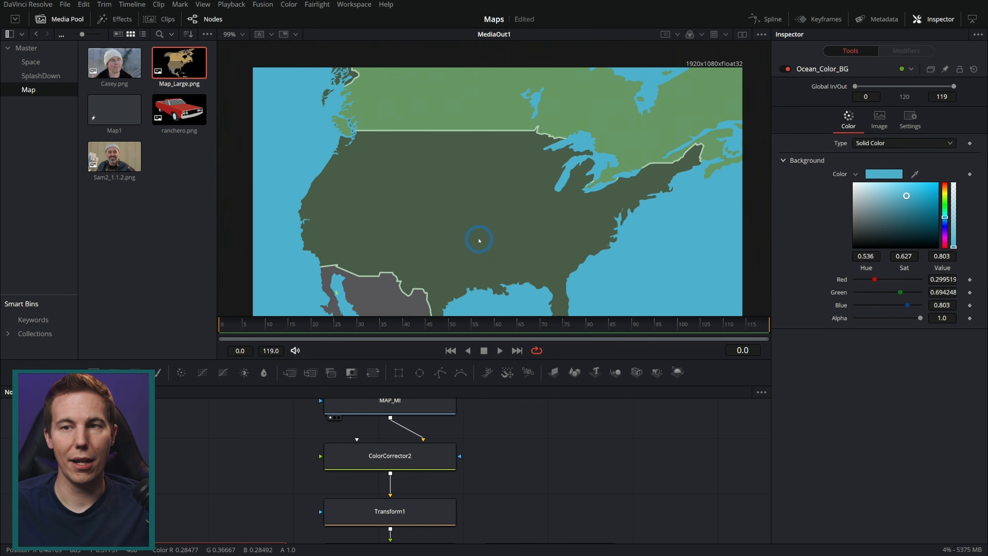
Display the MAP_MI and ColorCorrector2 nodes one after the other in the viewer and examine the map's full frame.
{"action": "left_click_drag", "start_coordinate": [555, 413], "coordinate": [560, 445]}
{"action": "left_click", "coordinate": [451, 442]}
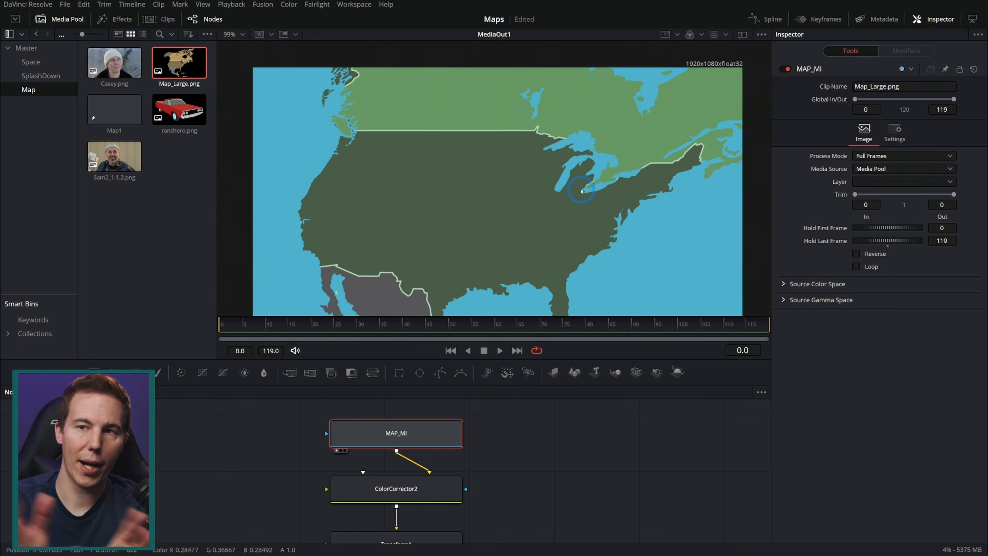
{"action": "key", "text": "ctrl+s"}
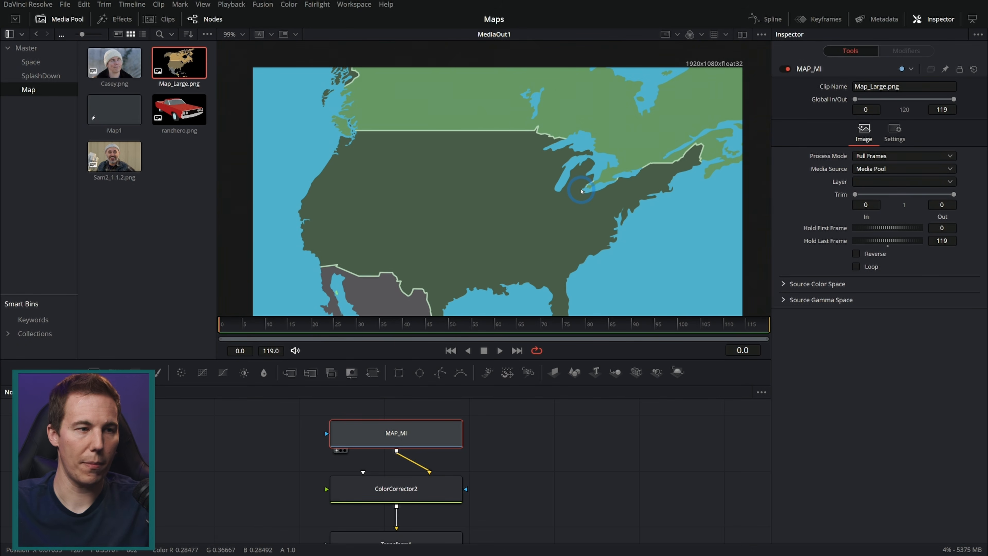
{"action": "left_click_drag", "start_coordinate": [445, 429], "coordinate": [529, 207]}
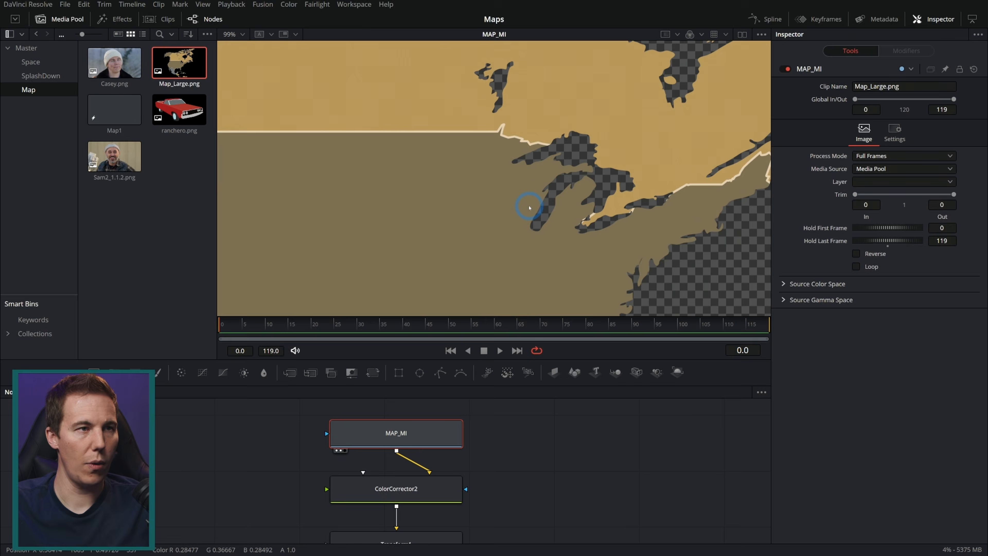
{"action": "scroll", "coordinate": [536, 194], "scroll_direction": "down", "scroll_amount": 8}
{"action": "scroll", "coordinate": [538, 199], "scroll_direction": "up", "scroll_amount": 2}
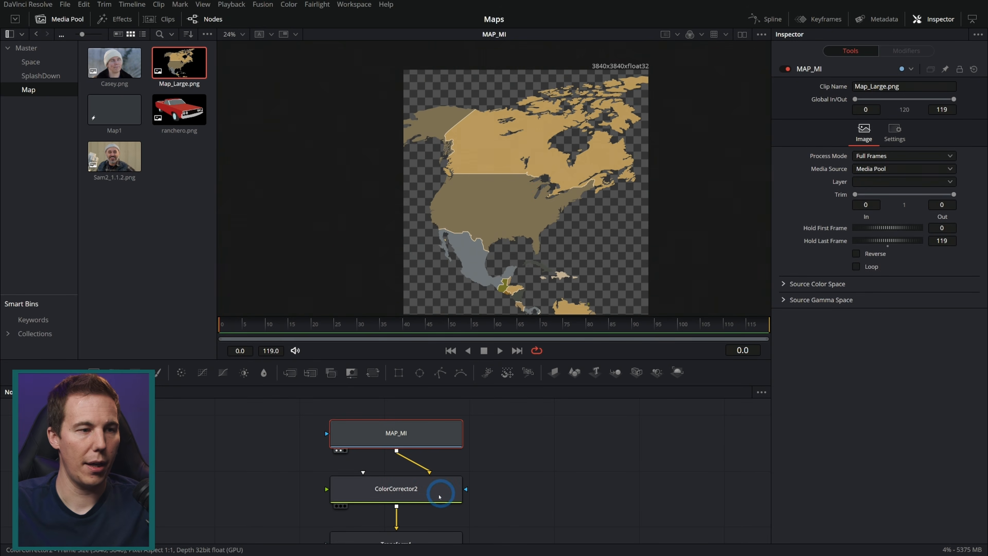
{"action": "left_click_drag", "start_coordinate": [434, 490], "coordinate": [601, 188]}
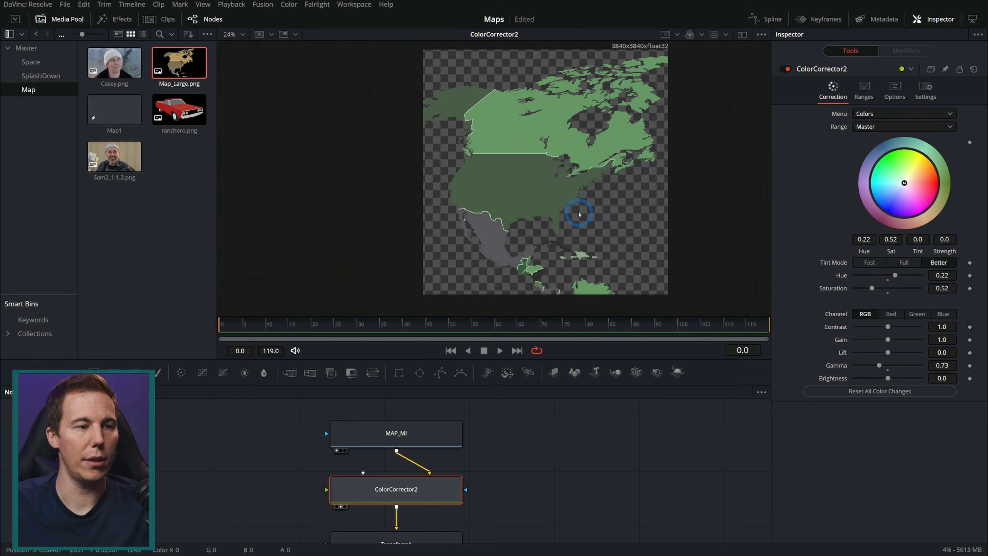
{"action": "scroll", "coordinate": [504, 474], "scroll_direction": "down", "scroll_amount": 2}
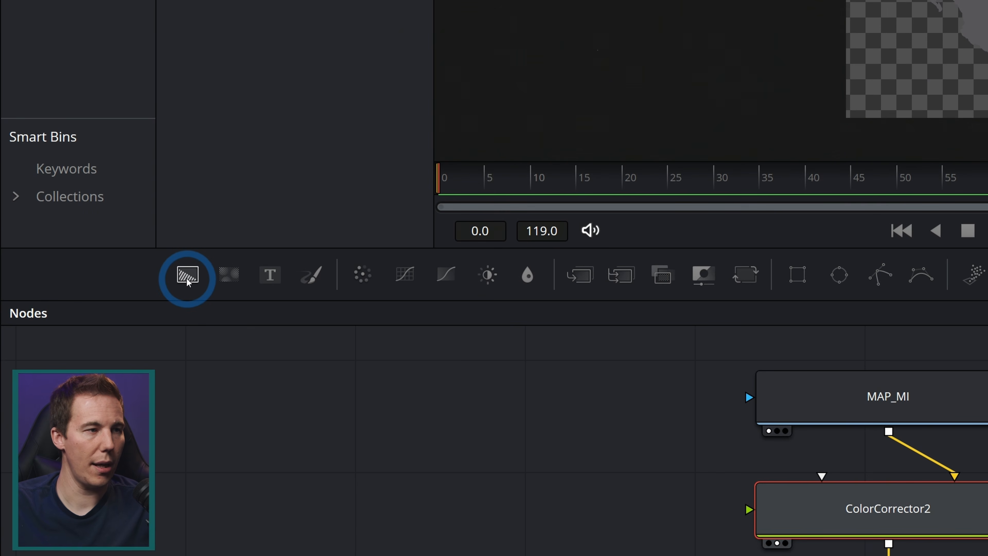
Add a Background node beside the color corrector and set its resolution to 3840 by 3840 with Auto Resolution off.
{"action": "left_click_drag", "start_coordinate": [95, 372], "coordinate": [130, 403]}
{"action": "left_click_drag", "start_coordinate": [260, 306], "coordinate": [493, 346]}
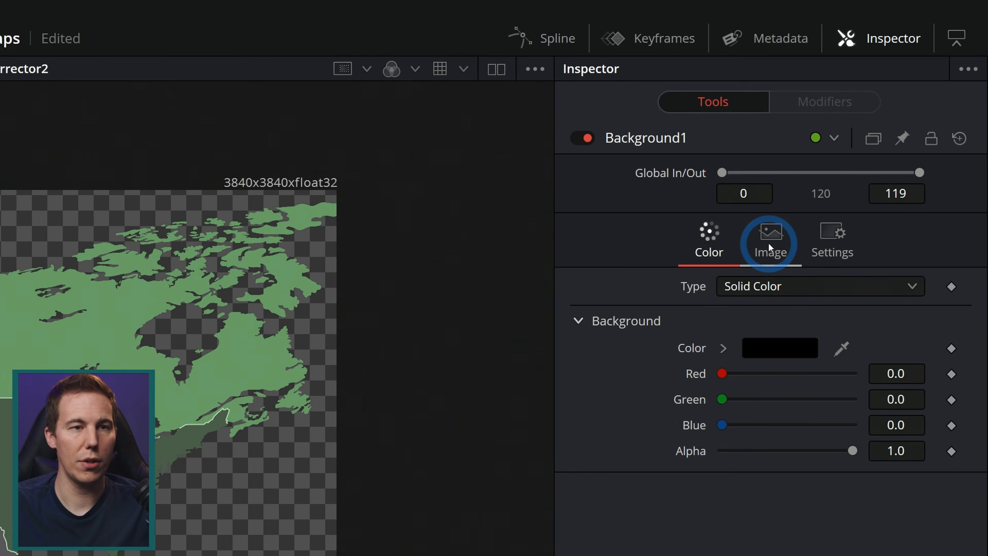
{"action": "left_click", "coordinate": [879, 119]}
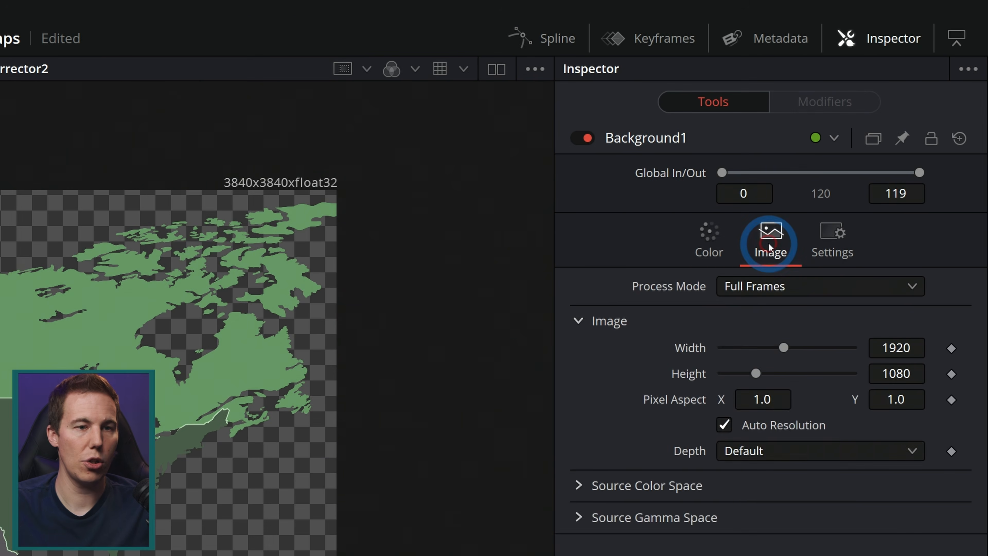
{"action": "left_click", "coordinate": [882, 199]}
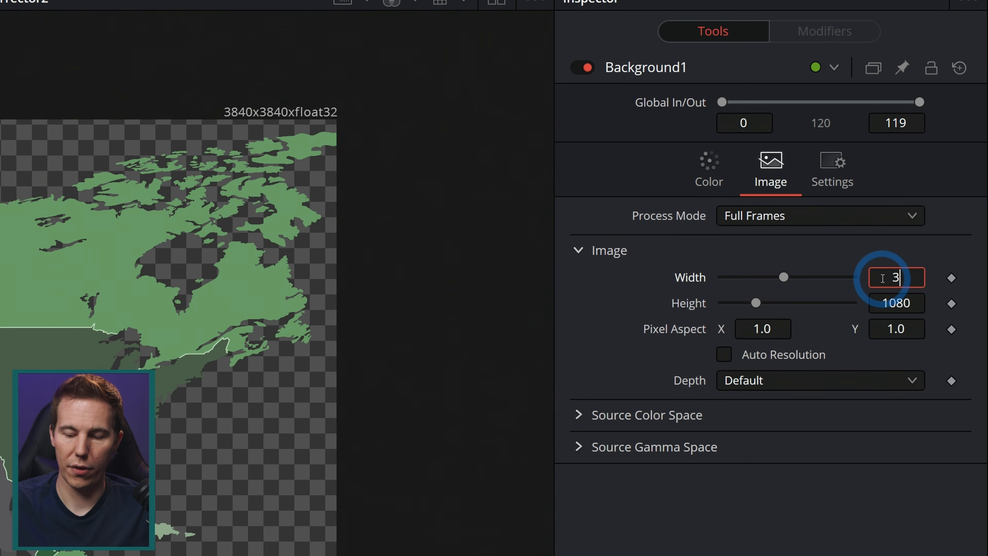
{"action": "type", "text": "384"}
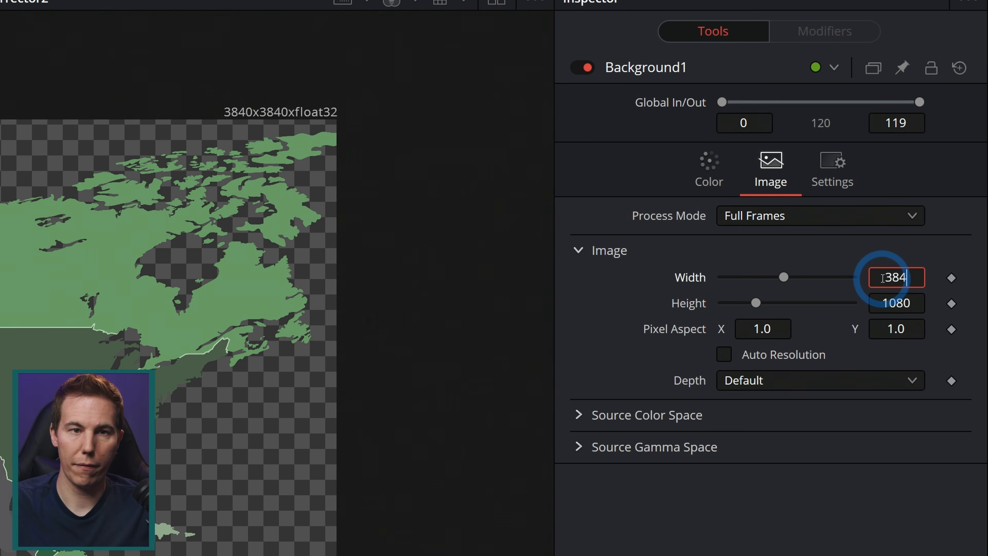
{"action": "type", "text": "0"}
{"action": "key", "text": "Tab"}
{"action": "type", "text": "3840"}
{"action": "key", "text": "Tab"}
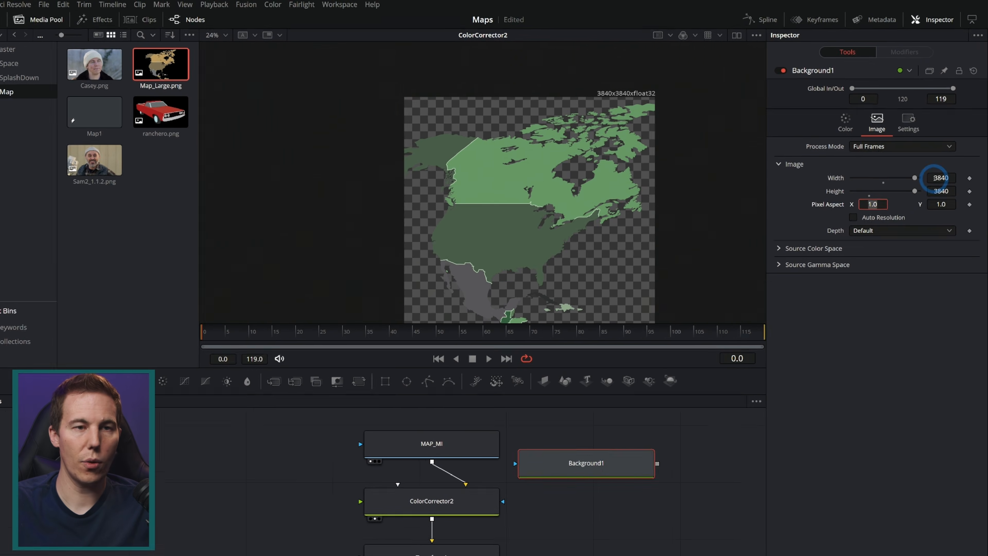
Show the new background in the viewer and color it yellow, about hue 0.144, saturation 0.849 and value 0.866.
{"action": "left_click", "coordinate": [619, 453]}
{"action": "key", "text": "1"}
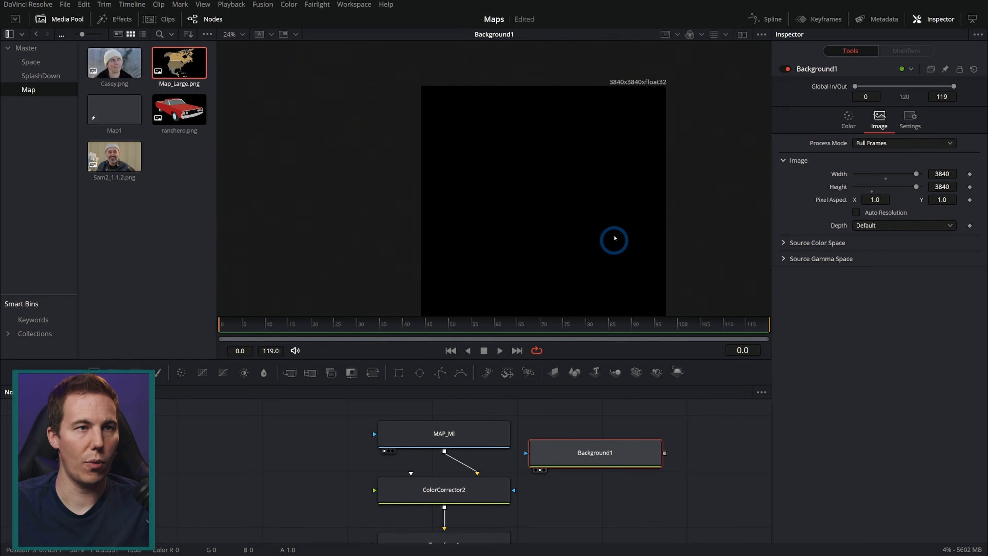
{"action": "left_click", "coordinate": [848, 119]}
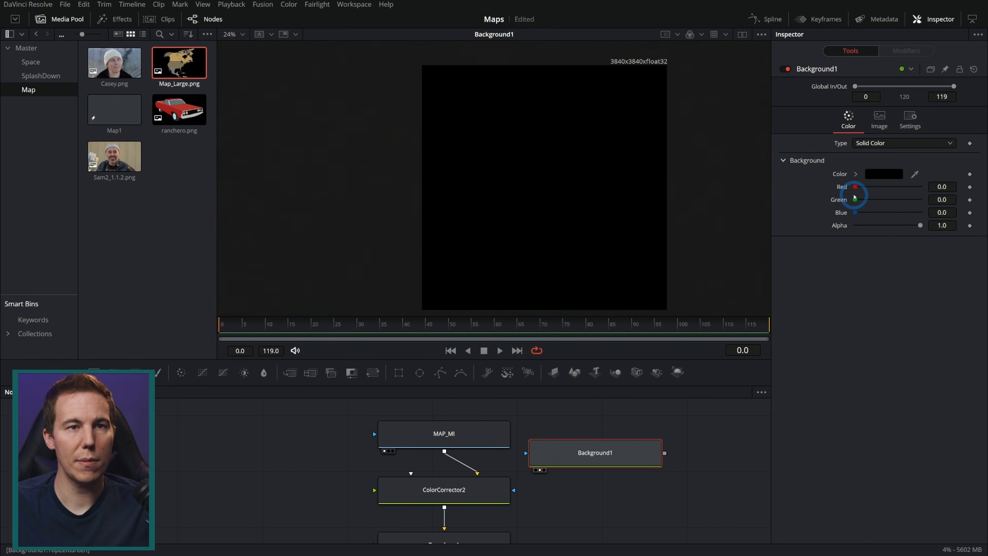
{"action": "left_click_drag", "start_coordinate": [856, 187], "coordinate": [867, 187]}
{"action": "left_click", "coordinate": [855, 175]}
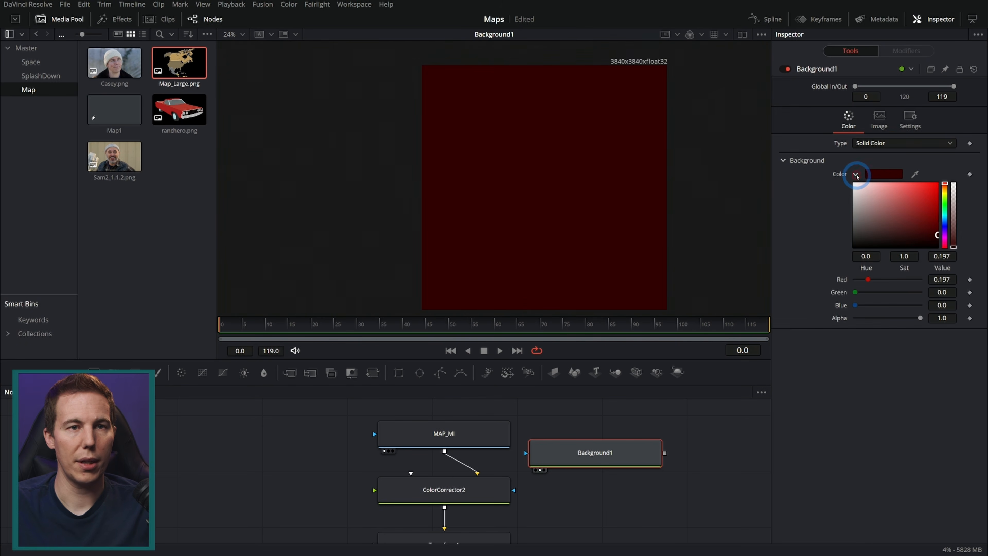
{"action": "left_click_drag", "start_coordinate": [944, 190], "coordinate": [924, 192]}
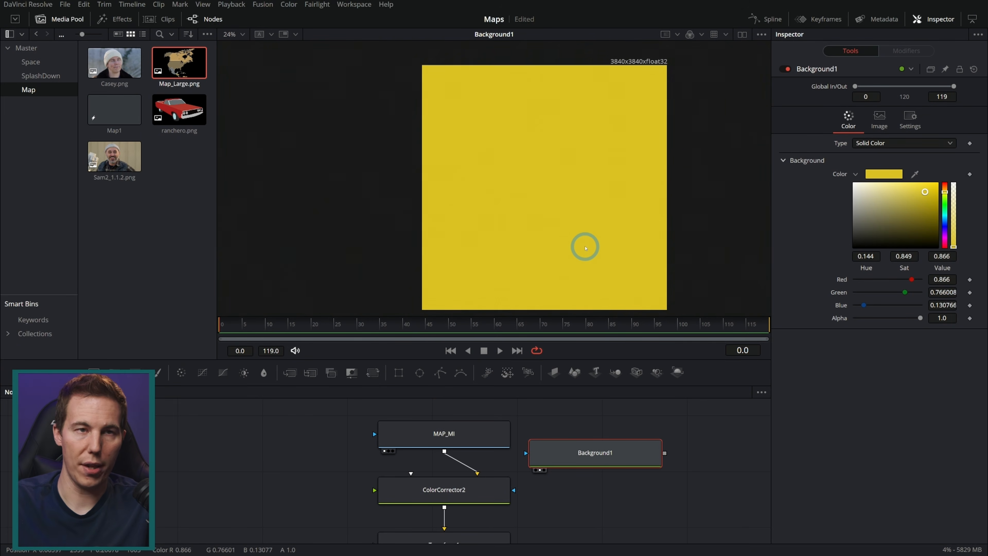
Rename the yellow background node to Journey_Color_BG.
{"action": "left_click", "coordinate": [587, 452]}
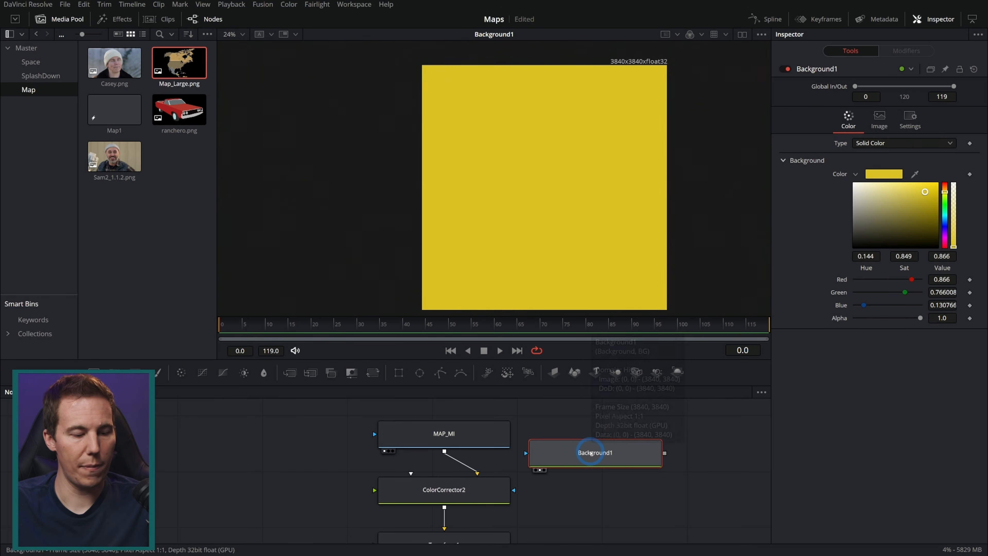
{"action": "key", "text": "F2"}
{"action": "type", "text": "Journey_Color"}
{"action": "left_click", "coordinate": [520, 256]}
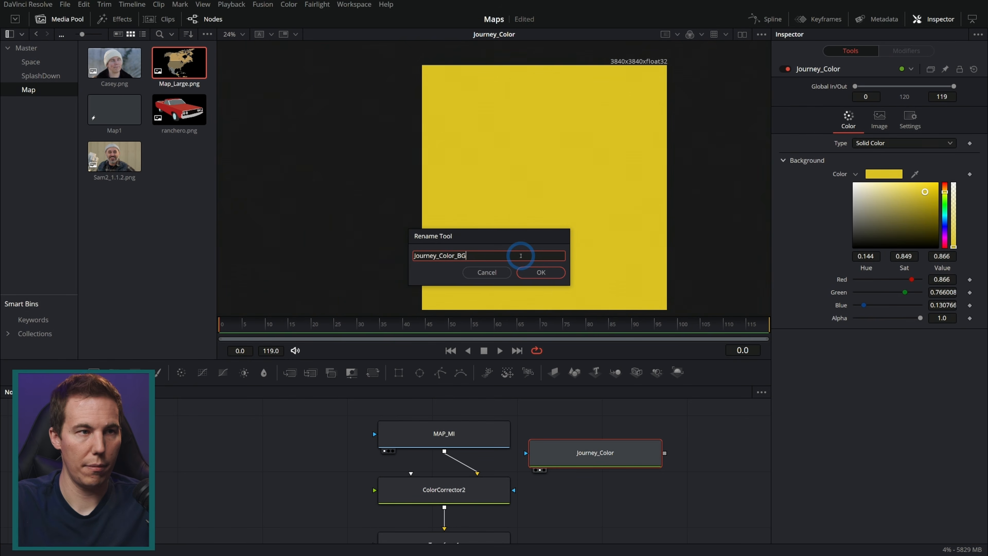
{"action": "type", "text": "_BG"}
{"action": "key", "text": "Return"}
{"action": "left_click", "coordinate": [514, 334]}
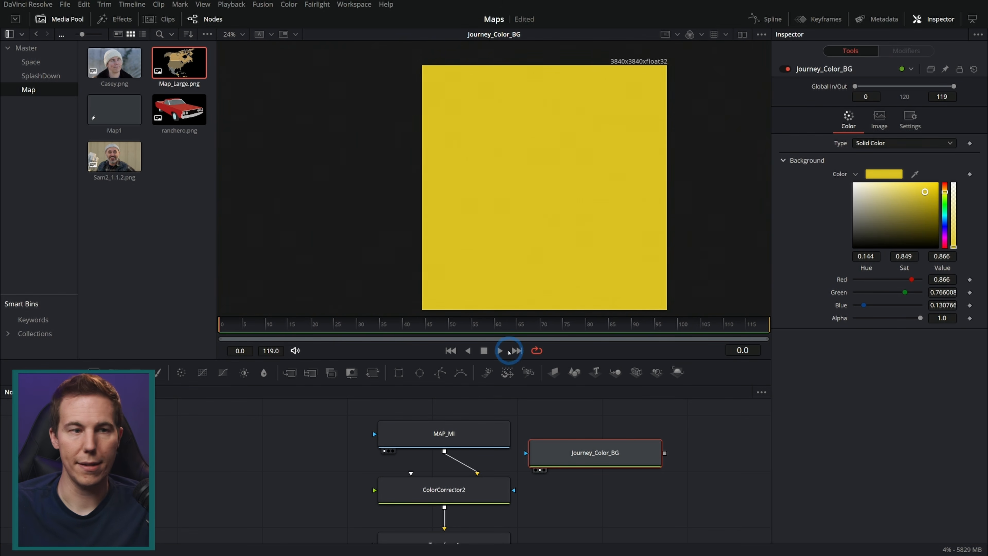
Rearrange MAP_MI and ColorCorrector2 side by side to free space in the node tree.
{"action": "left_click_drag", "start_coordinate": [406, 441], "coordinate": [229, 499]}
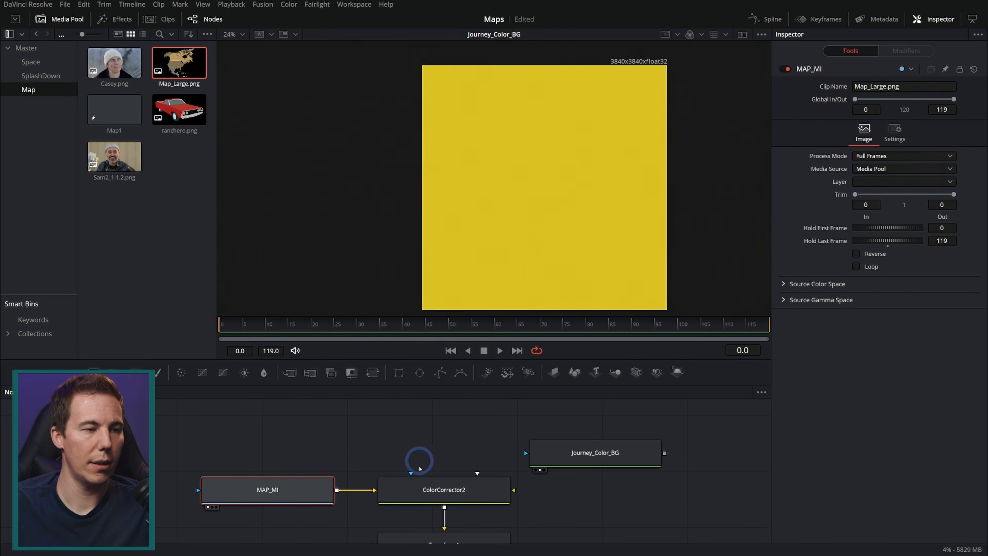
{"action": "left_click", "coordinate": [447, 491], "text": "ctrl"}
{"action": "left_click_drag", "start_coordinate": [468, 492], "coordinate": [339, 453]}
Add a Merge node with ColorCorrector2 as its background and Journey_Color_BG, placed above it, as its foreground.
{"action": "left_click_drag", "start_coordinate": [289, 373], "coordinate": [453, 492]}
{"action": "left_click_drag", "start_coordinate": [318, 468], "coordinate": [454, 492]}
{"action": "left_click_drag", "start_coordinate": [598, 452], "coordinate": [480, 416]}
{"action": "left_click_drag", "start_coordinate": [546, 417], "coordinate": [462, 490]}
{"action": "left_click_drag", "start_coordinate": [509, 416], "coordinate": [485, 420]}
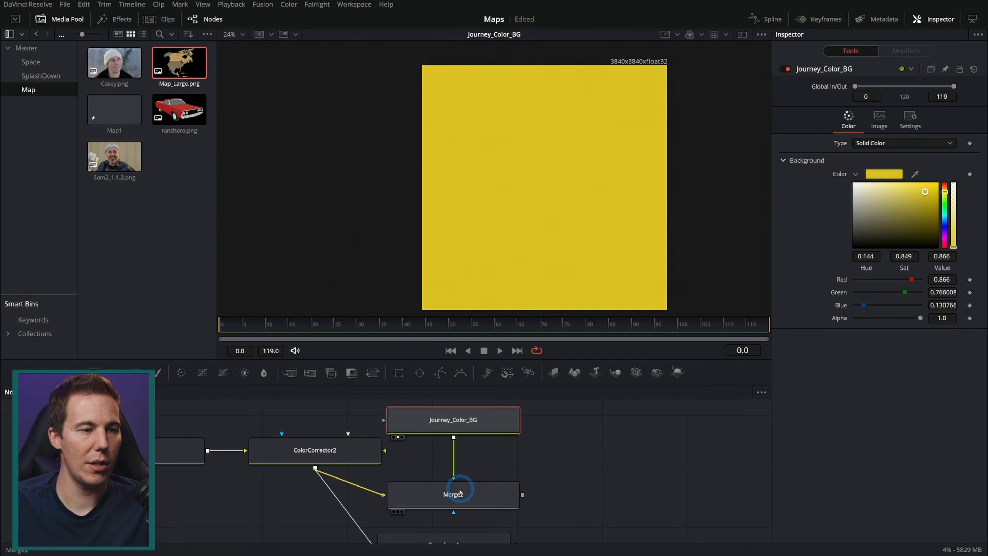
Feed the Merge2 output into Transform1 in place of ColorCorrector2, and show MediaOut1 in the viewer.
{"action": "left_click_drag", "start_coordinate": [553, 483], "coordinate": [339, 504]}
{"action": "left_click_drag", "start_coordinate": [537, 461], "coordinate": [483, 431]}
{"action": "left_click", "coordinate": [510, 503]}
{"action": "key", "text": "2"}
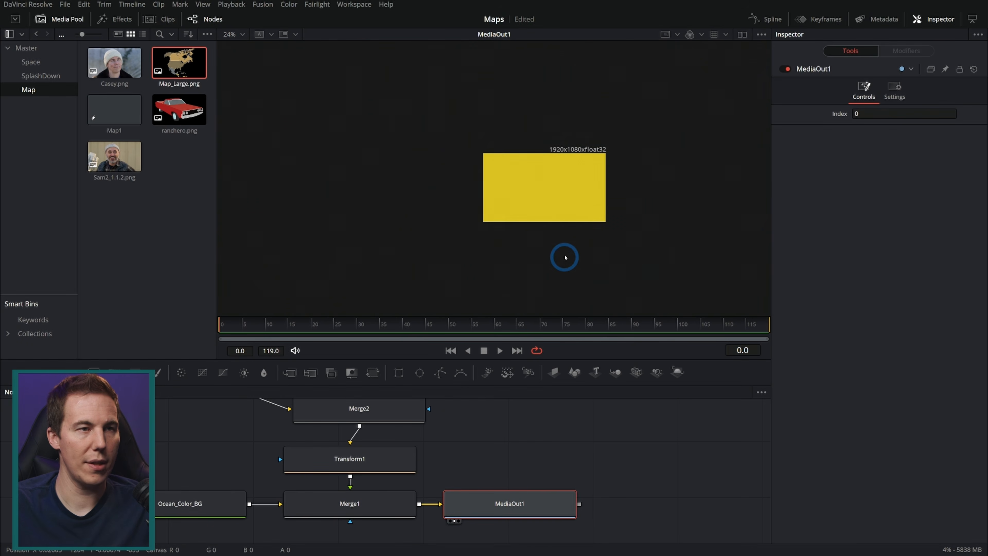
{"action": "scroll", "coordinate": [578, 187], "scroll_direction": "up", "scroll_amount": 2}
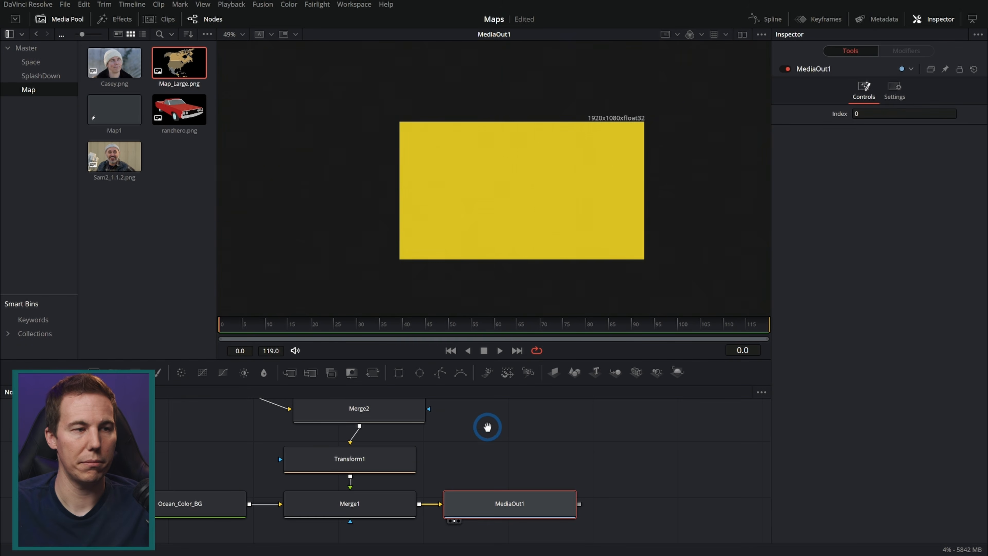
Show Merge2 in the viewer and attach a Polygon mask to Journey_Color_BG.
{"action": "left_click_drag", "start_coordinate": [484, 426], "coordinate": [510, 488]}
{"action": "left_click_drag", "start_coordinate": [420, 473], "coordinate": [563, 230]}
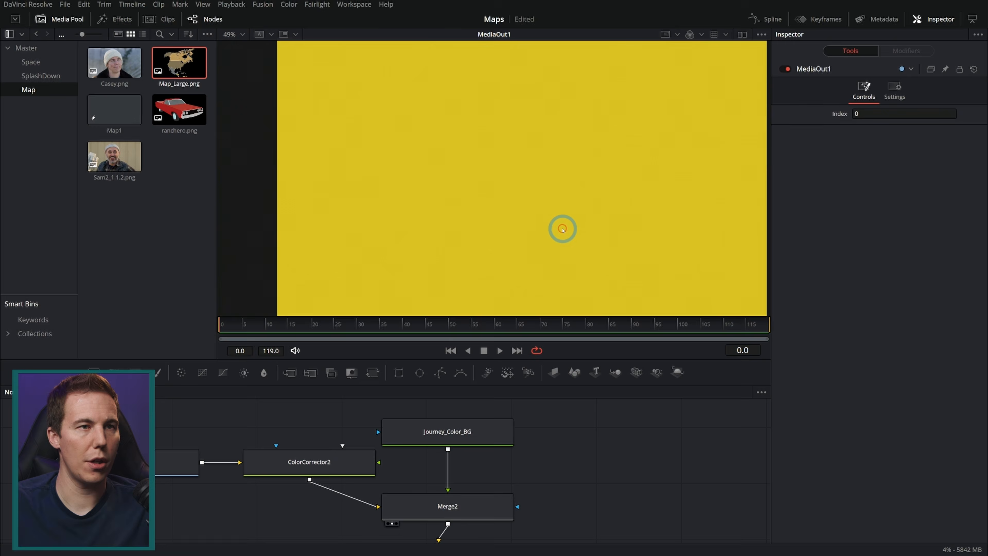
{"action": "scroll", "coordinate": [576, 226], "scroll_direction": "down", "scroll_amount": 2}
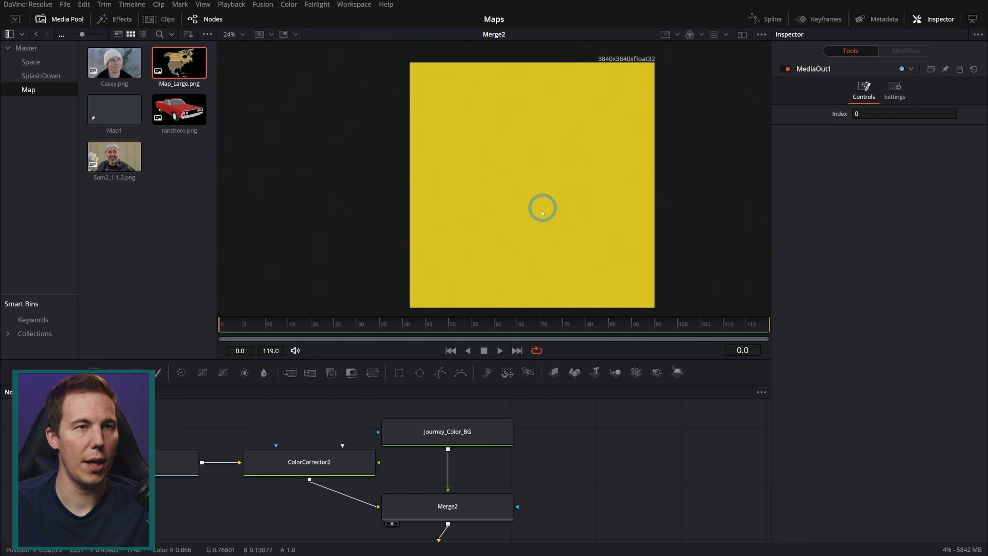
{"action": "left_click_drag", "start_coordinate": [556, 403], "coordinate": [535, 446]}
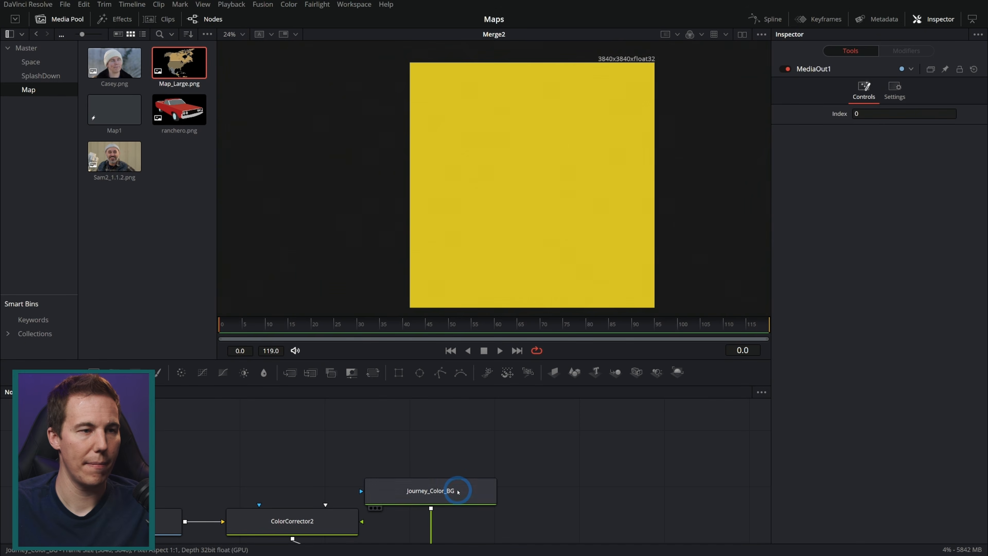
{"action": "left_click_drag", "start_coordinate": [451, 490], "coordinate": [453, 473]}
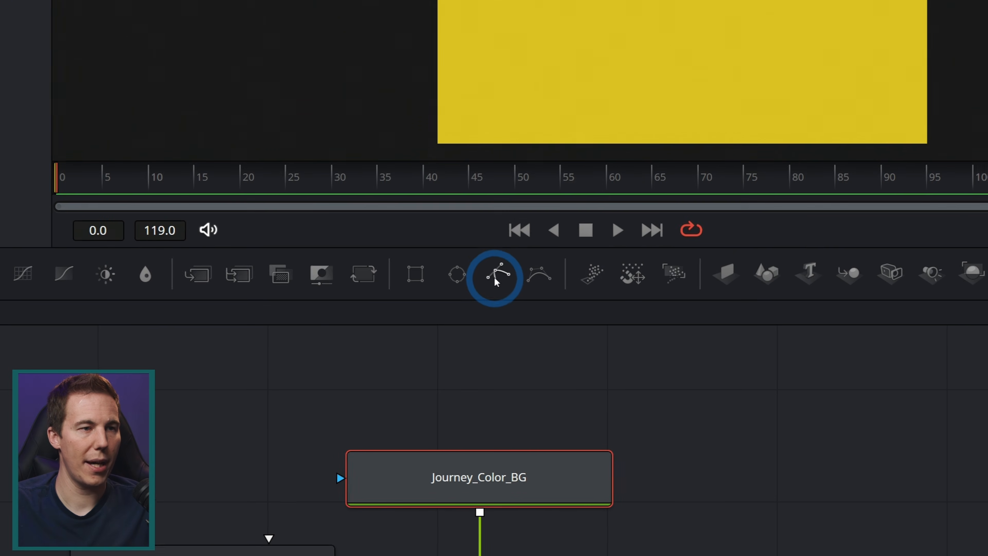
{"action": "left_click_drag", "start_coordinate": [440, 373], "coordinate": [430, 419]}
{"action": "left_click_drag", "start_coordinate": [487, 305], "coordinate": [322, 406]}
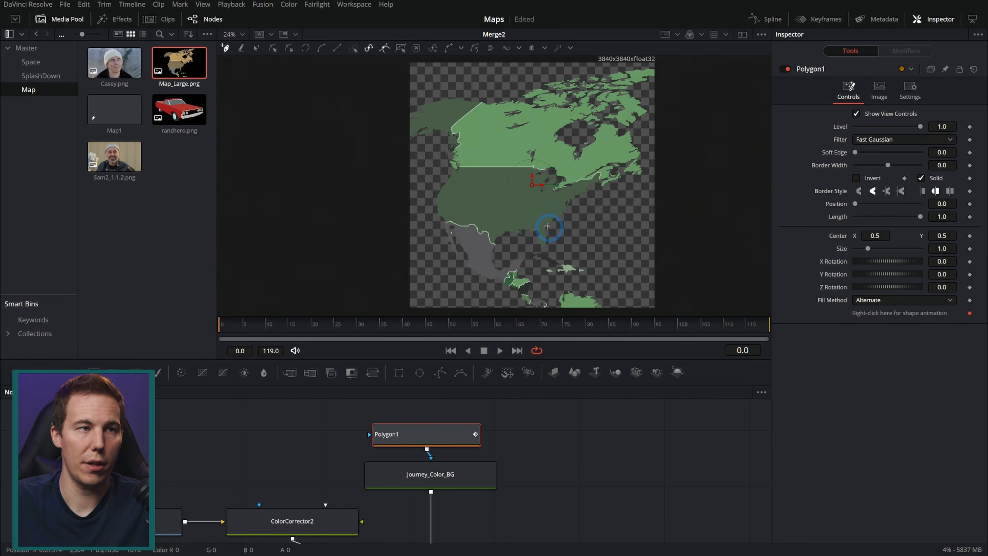
Draw an open polygon route across the United States from the Pacific Northwest to northern Florida, and align Polygon1 above Journey_Color_BG.
{"action": "scroll", "coordinate": [484, 190], "scroll_direction": "up", "scroll_amount": 5}
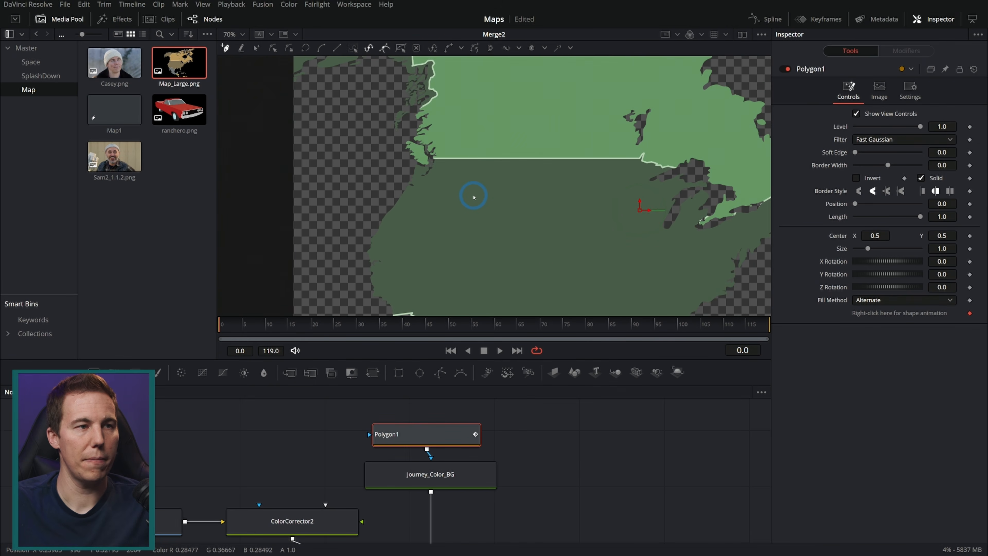
{"action": "left_click_drag", "start_coordinate": [515, 216], "coordinate": [478, 174]}
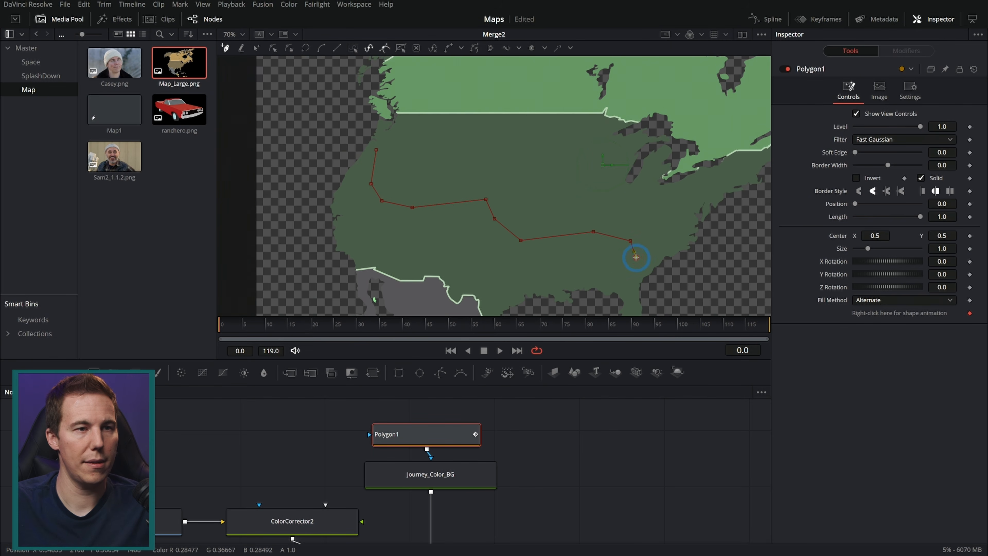
{"action": "left_click", "coordinate": [637, 281]}
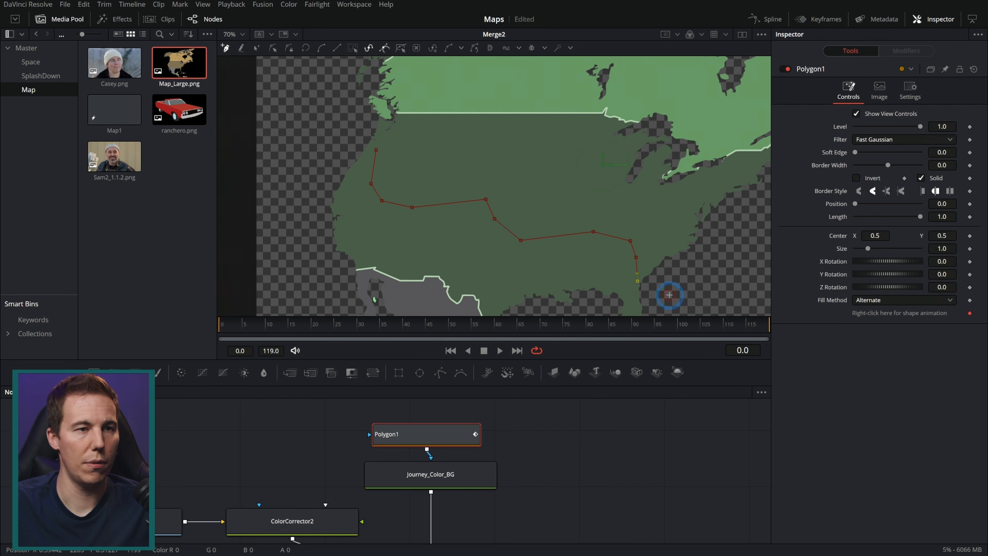
{"action": "left_click_drag", "start_coordinate": [669, 290], "coordinate": [648, 265]}
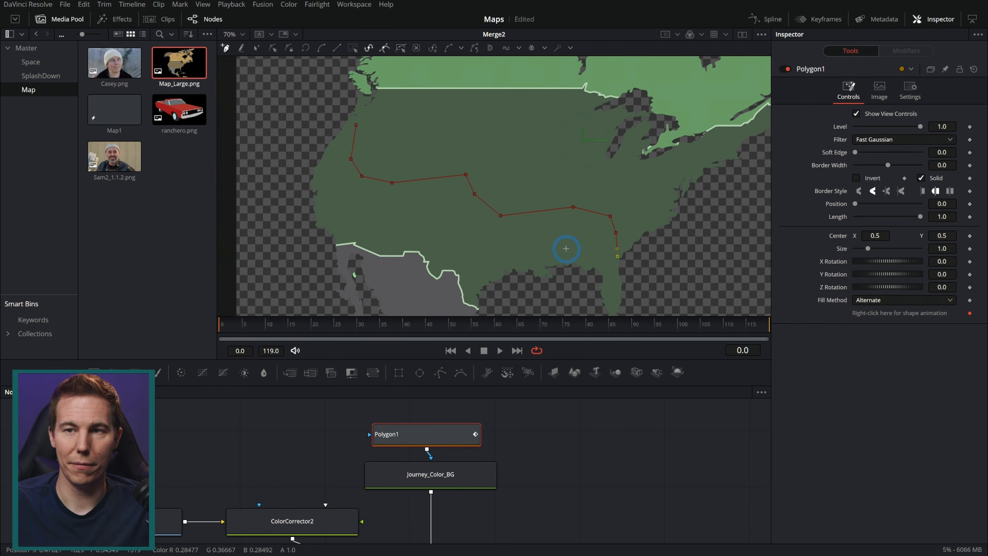
{"action": "scroll", "coordinate": [545, 234], "scroll_direction": "up", "scroll_amount": 3}
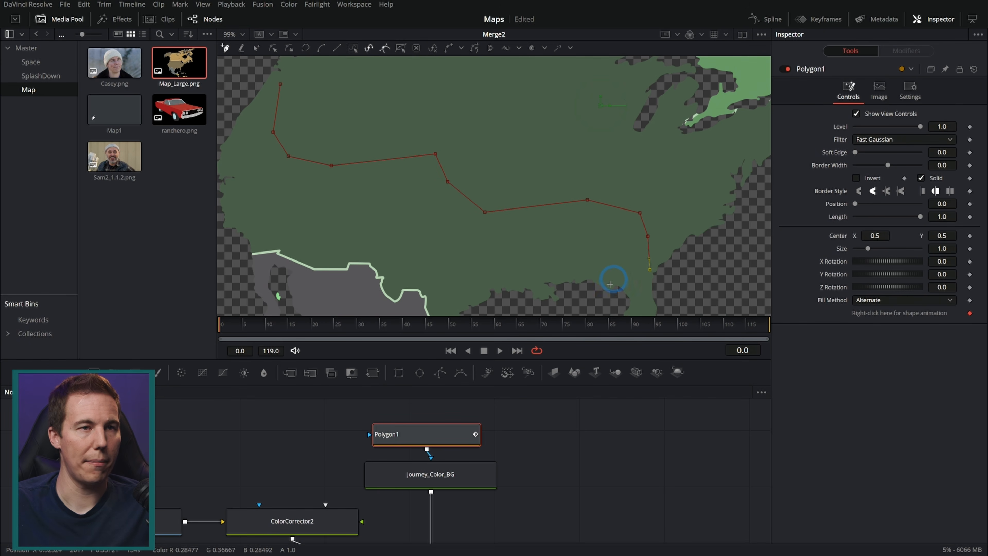
{"action": "left_click_drag", "start_coordinate": [432, 434], "coordinate": [436, 423]}
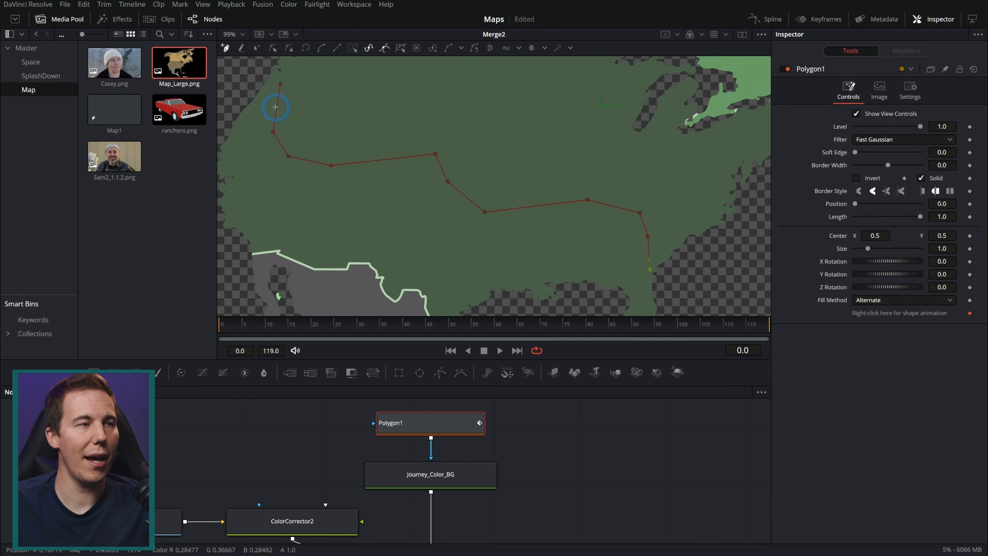
Close the route polygon at its first point into a filled shape, and undo the closing.
{"action": "left_click", "coordinate": [281, 85]}
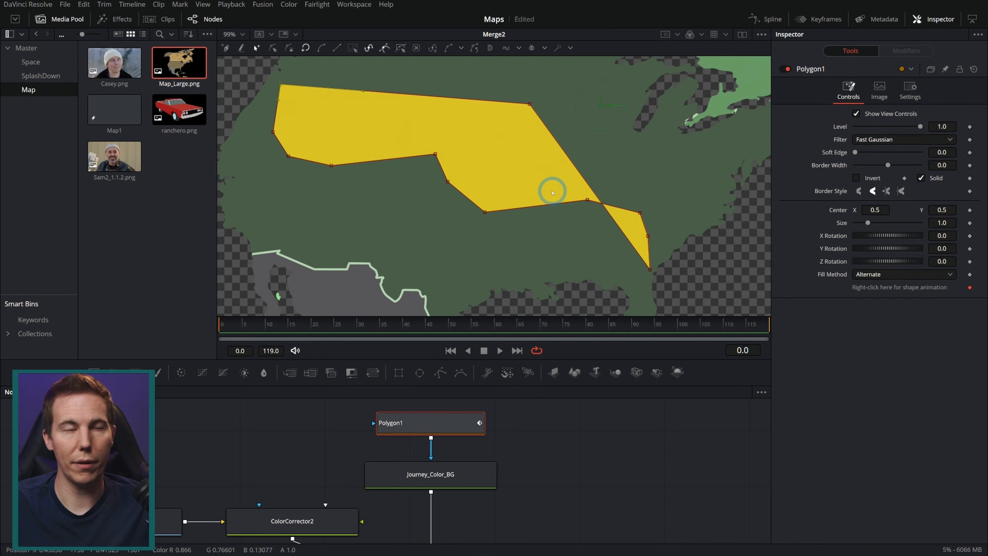
{"action": "key", "text": "ctrl+z"}
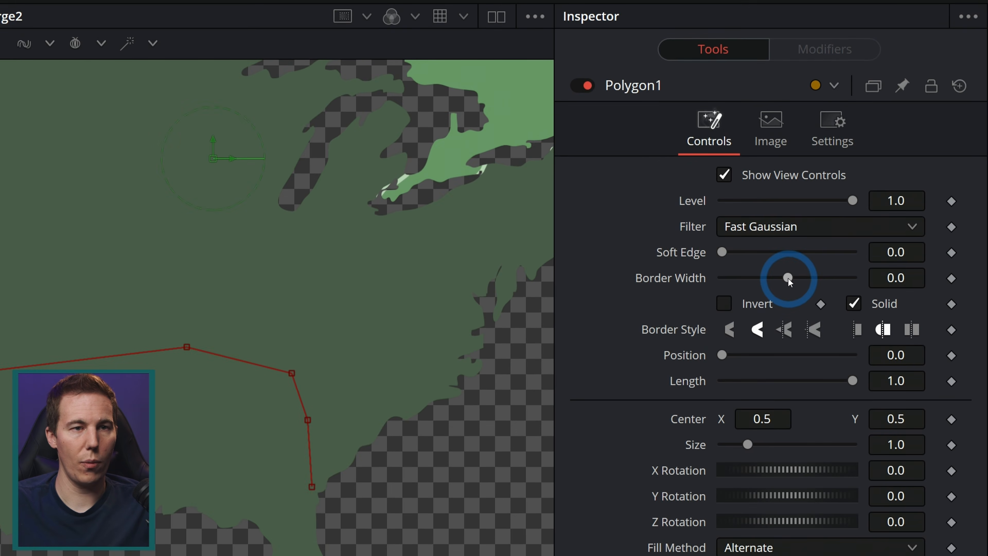
Set Polygon1's Border Width to 0.006, and test its Length by shortening the route line and restoring it to 1.0.
{"action": "left_click_drag", "start_coordinate": [887, 165], "coordinate": [888, 165]}
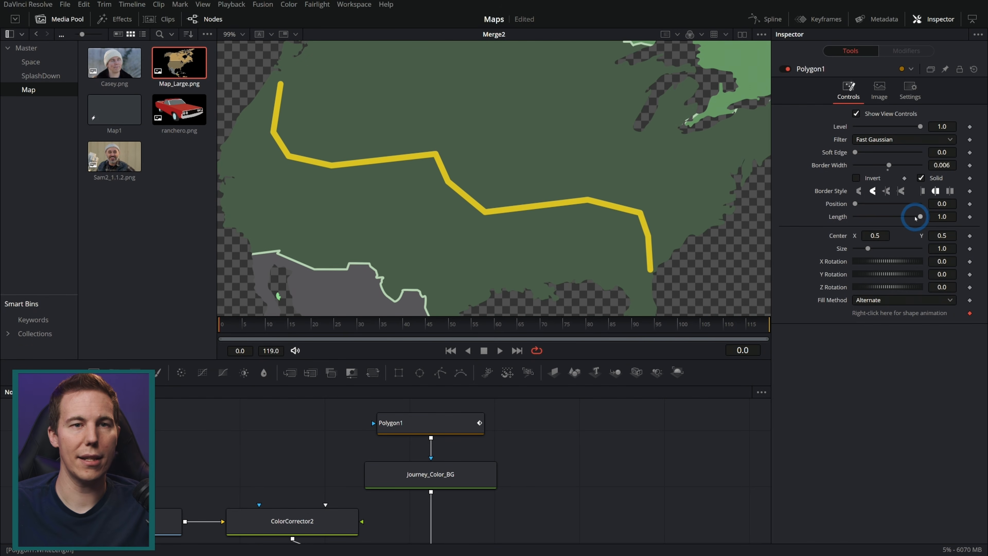
{"action": "mouse_move", "coordinate": [920, 218]}
{"action": "left_mouse_down"}
{"action": "mouse_move", "coordinate": [857, 215]}
{"action": "mouse_move", "coordinate": [908, 217]}
{"action": "left_mouse_up"}
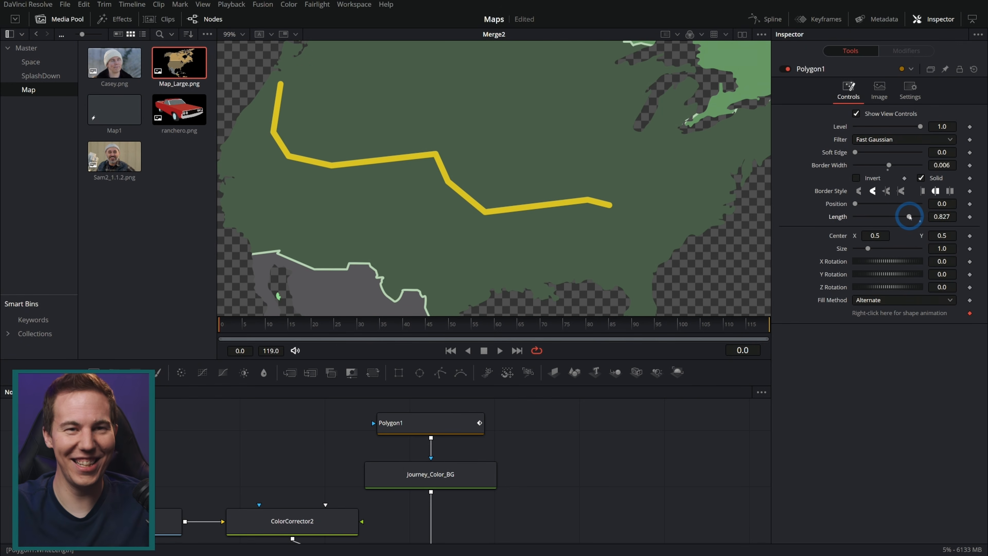
{"action": "left_click_drag", "start_coordinate": [908, 216], "coordinate": [920, 216]}
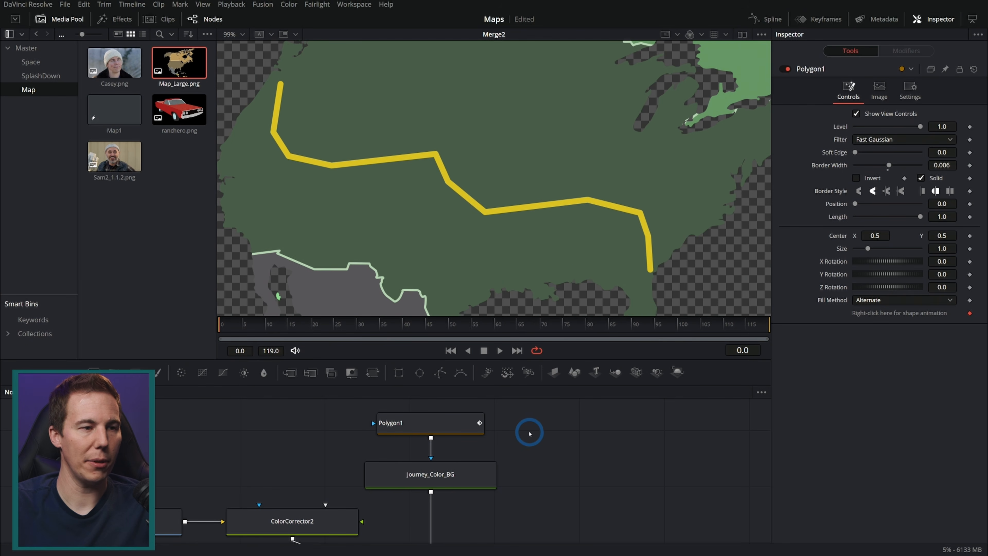
Add an Ellipse mask above Polygon1, shrink it to about 0.013 wide and high, and place it at the route's Pacific Northwest start.
{"action": "scroll", "coordinate": [527, 478], "scroll_direction": "up", "scroll_amount": 2}
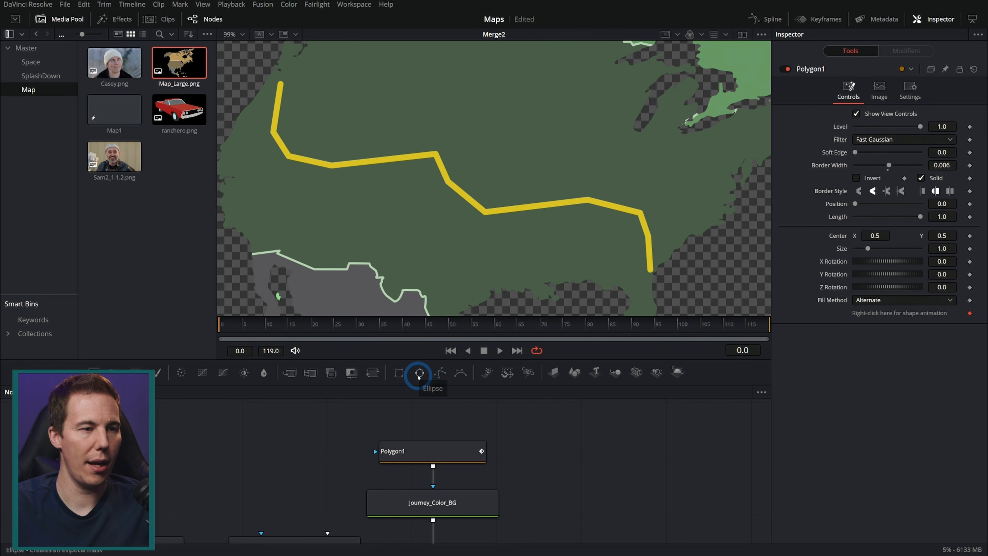
{"action": "left_click_drag", "start_coordinate": [418, 375], "coordinate": [452, 456]}
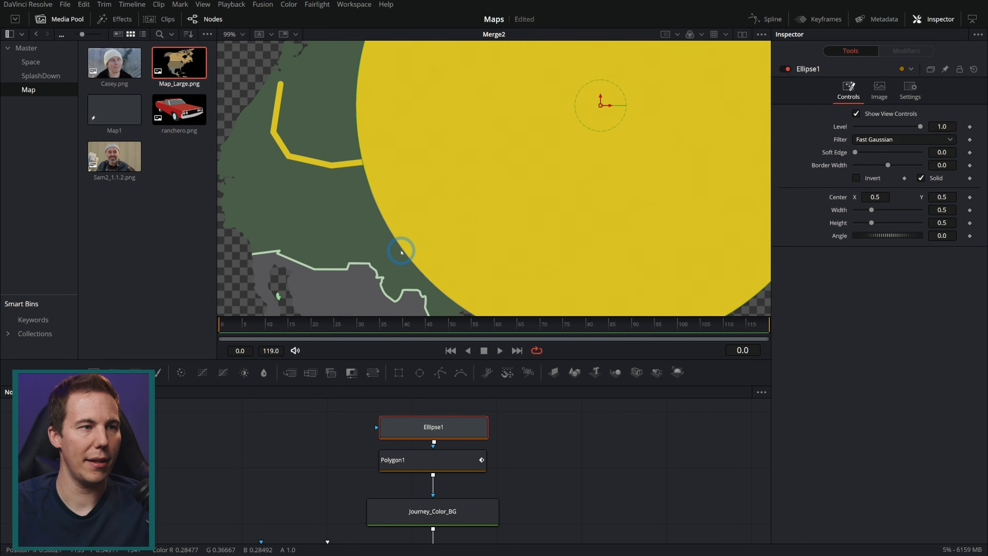
{"action": "left_click_drag", "start_coordinate": [404, 252], "coordinate": [288, 80]}
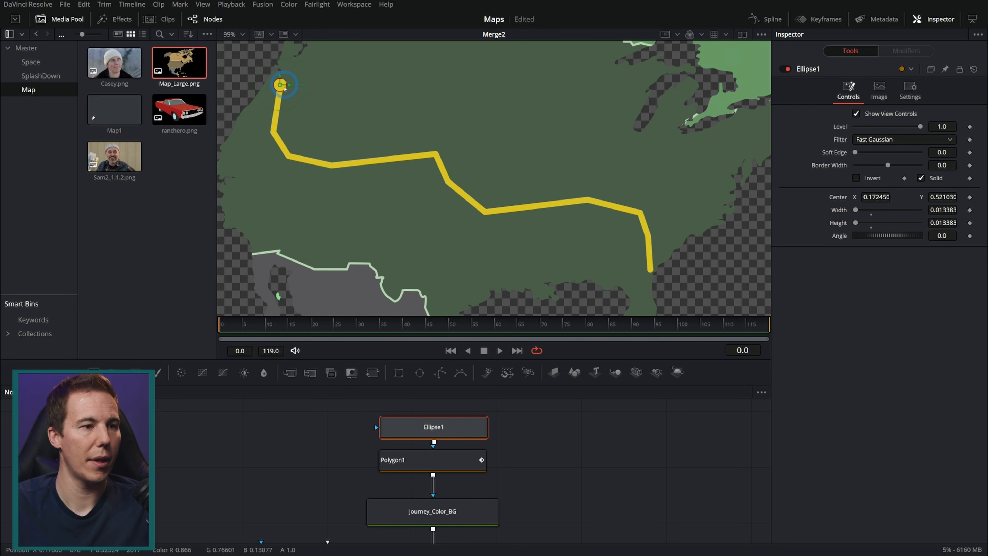
Move Ellipse1 further above Polygon1, insert a copy of it between the two, and position the copied dot at the route's Florida end.
{"action": "scroll", "coordinate": [523, 430], "scroll_direction": "up", "scroll_amount": 2}
{"action": "left_click_drag", "start_coordinate": [453, 469], "coordinate": [454, 422]}
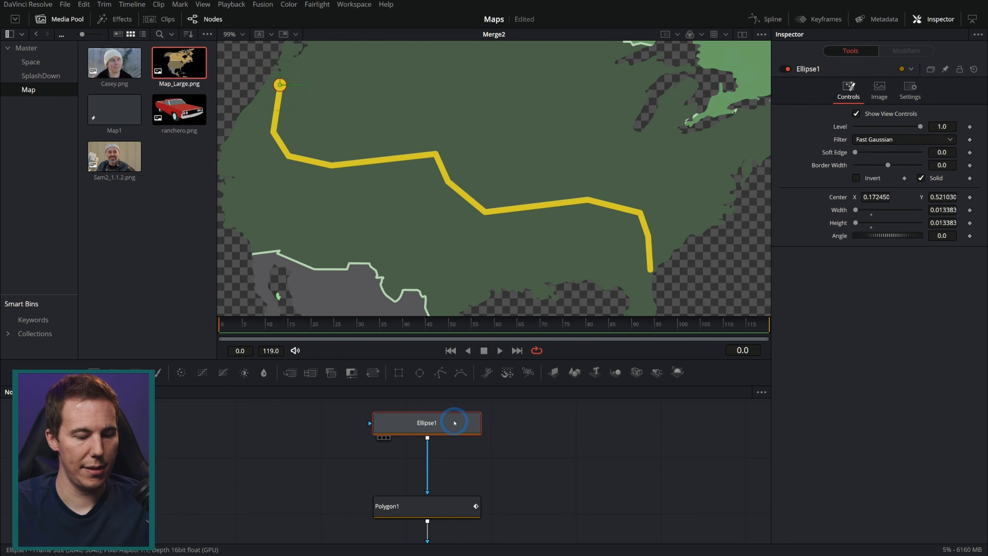
{"action": "key", "text": "ctrl+c"}
{"action": "key", "text": "ctrl+v"}
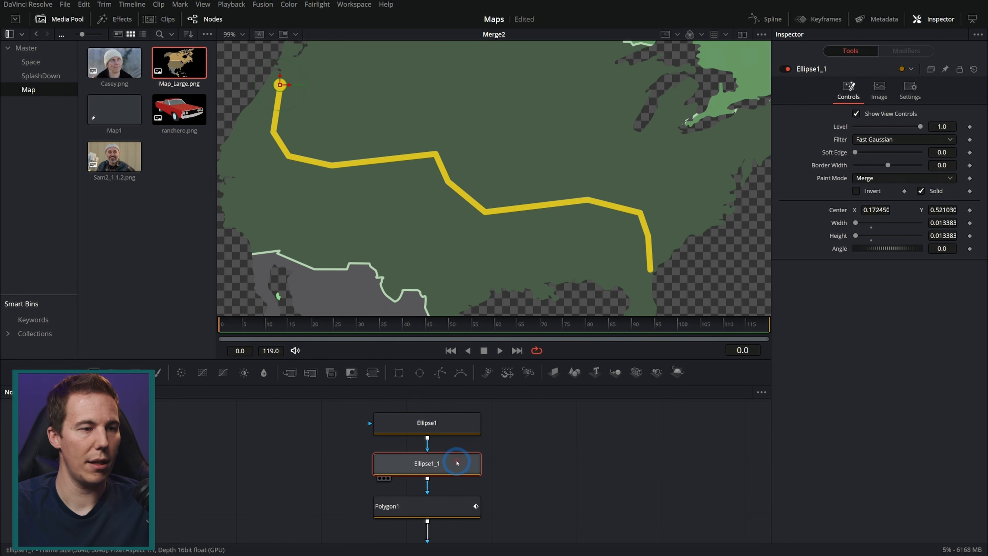
{"action": "left_click_drag", "start_coordinate": [281, 85], "coordinate": [637, 264]}
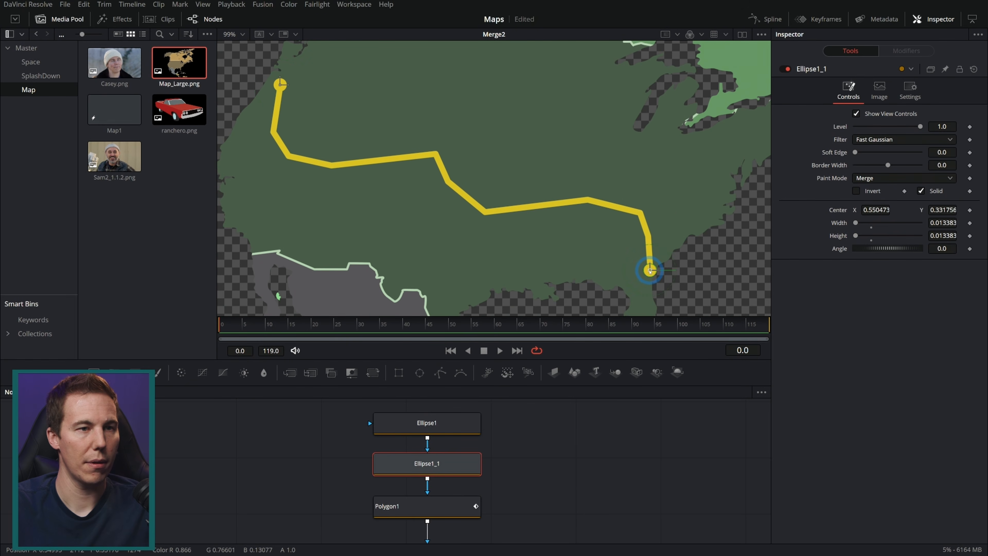
Set Polygon1's Length to 0.0 and keyframe it at frame 0.
{"action": "left_click", "coordinate": [447, 506]}
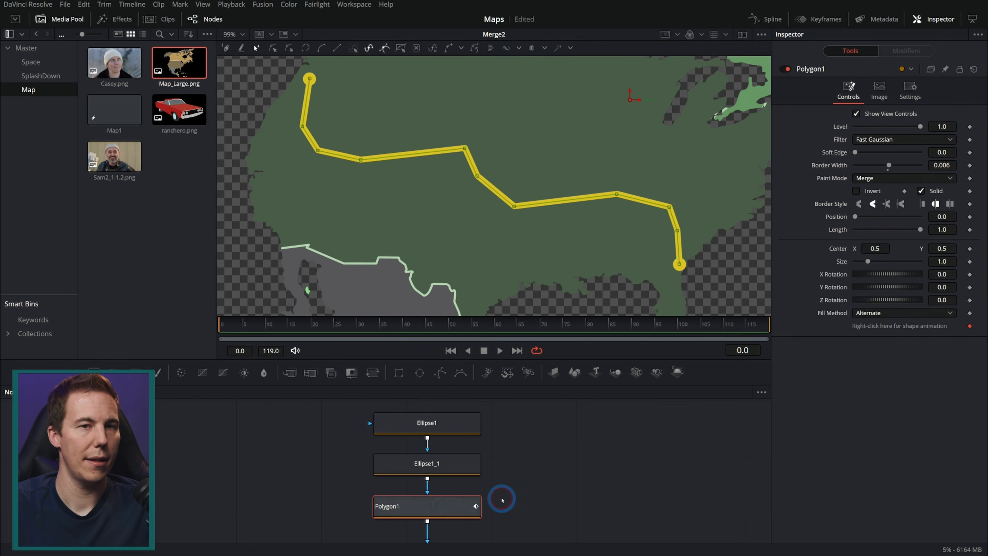
{"action": "mouse_move", "coordinate": [920, 229]}
{"action": "left_mouse_down"}
{"action": "mouse_move", "coordinate": [849, 235]}
{"action": "mouse_move", "coordinate": [935, 233]}
{"action": "mouse_move", "coordinate": [853, 234]}
{"action": "mouse_move", "coordinate": [923, 235]}
{"action": "left_mouse_up"}
{"action": "left_click", "coordinate": [285, 337]}
{"action": "left_click", "coordinate": [220, 329]}
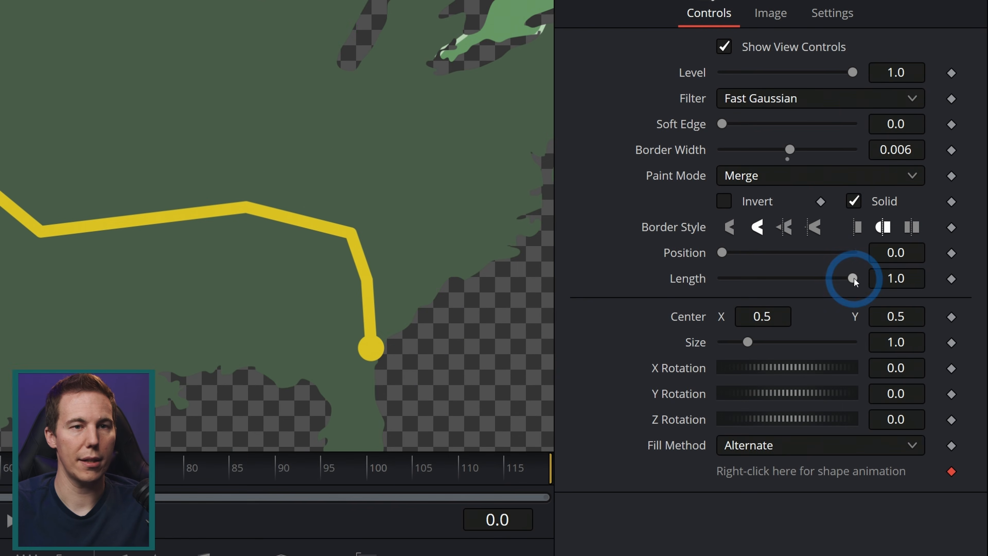
{"action": "left_click_drag", "start_coordinate": [920, 229], "coordinate": [907, 229]}
{"action": "left_click_drag", "start_coordinate": [826, 279], "coordinate": [710, 276]}
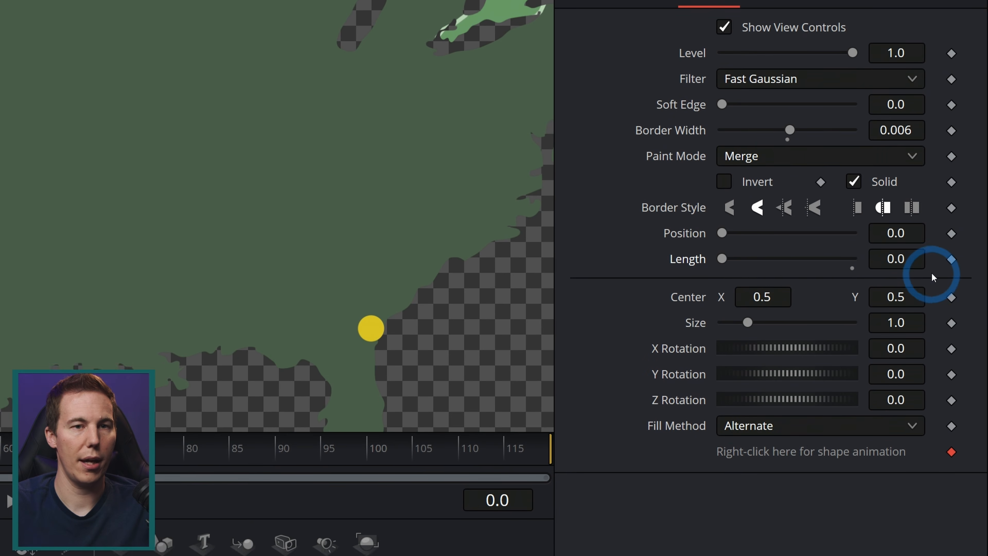
{"action": "left_click", "coordinate": [952, 276]}
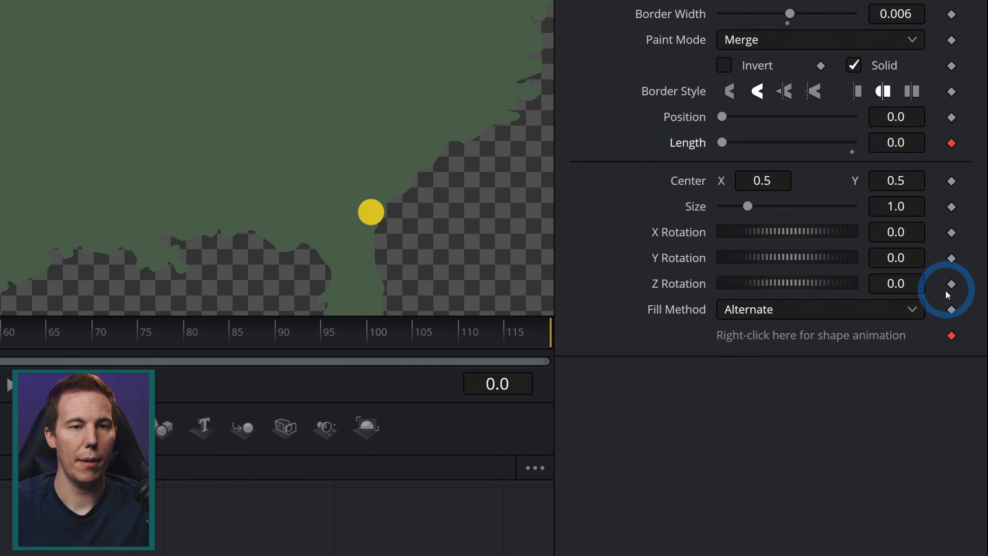
Remove Polygon1Polyline from the shape animation, and keyframe Polygon1's Length at 1.0 on frame 100.
{"action": "right_click", "coordinate": [795, 274]}
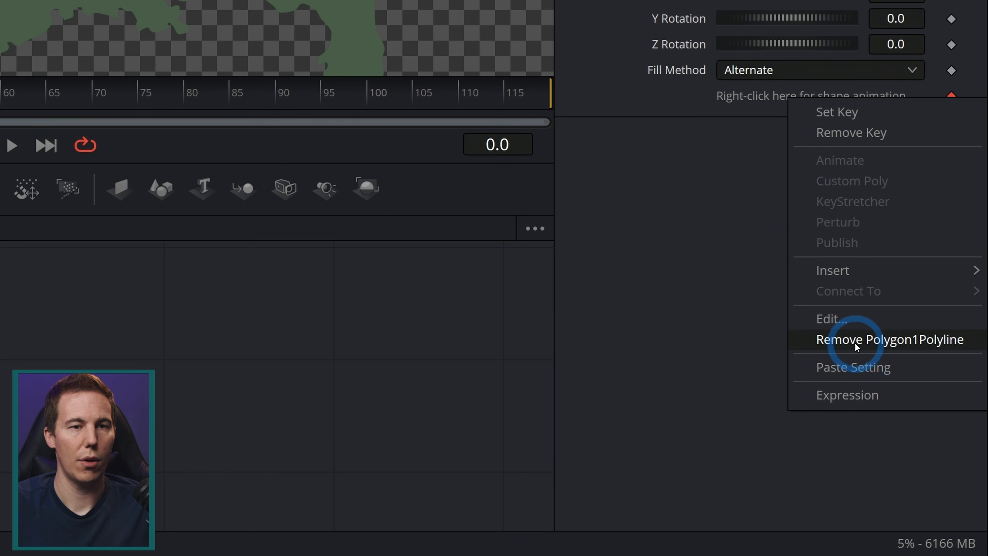
{"action": "left_click", "coordinate": [857, 343]}
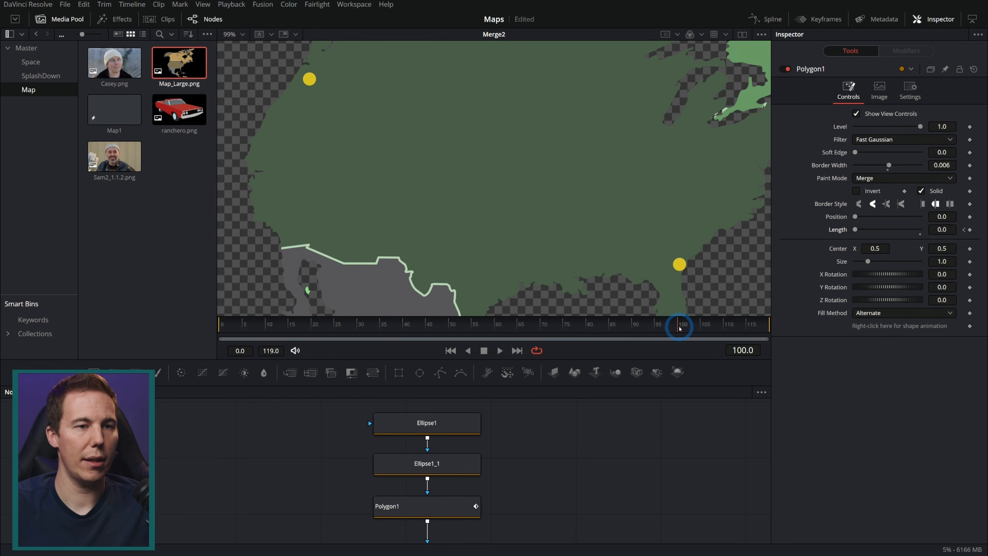
{"action": "left_click_drag", "start_coordinate": [856, 230], "coordinate": [925, 233]}
{"action": "left_click_drag", "start_coordinate": [217, 327], "coordinate": [687, 337]}
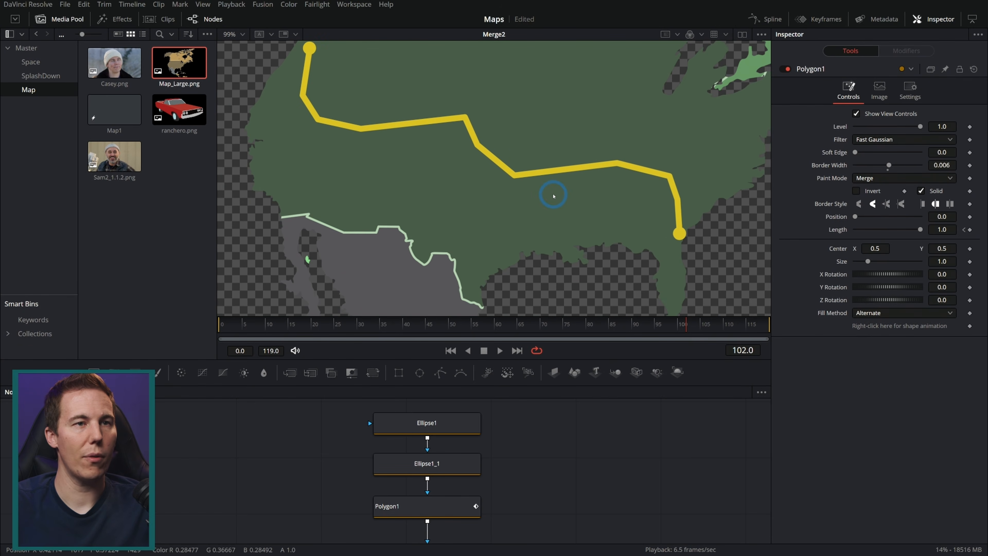
Show MediaOut1 in the viewer and scrub back through the route line animation.
{"action": "scroll", "coordinate": [548, 192], "scroll_direction": "down", "scroll_amount": 6}
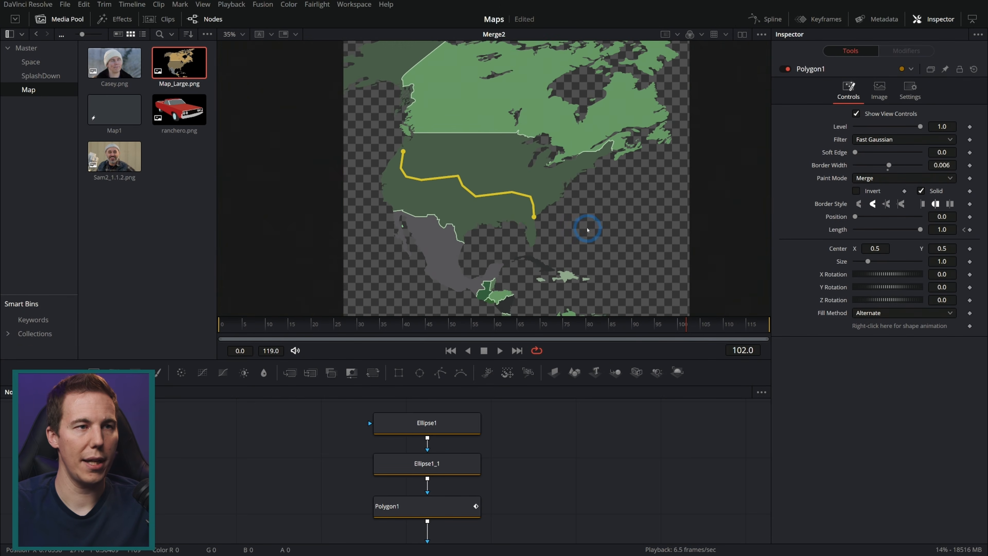
{"action": "left_click_drag", "start_coordinate": [588, 227], "coordinate": [596, 180]}
{"action": "scroll", "coordinate": [551, 401], "scroll_direction": "down", "scroll_amount": 5}
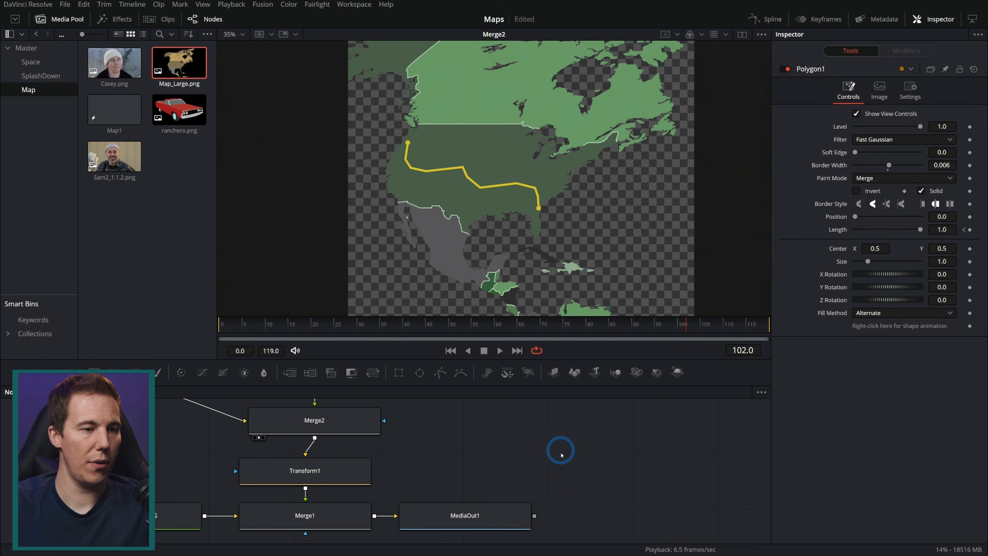
{"action": "left_click", "coordinate": [489, 505]}
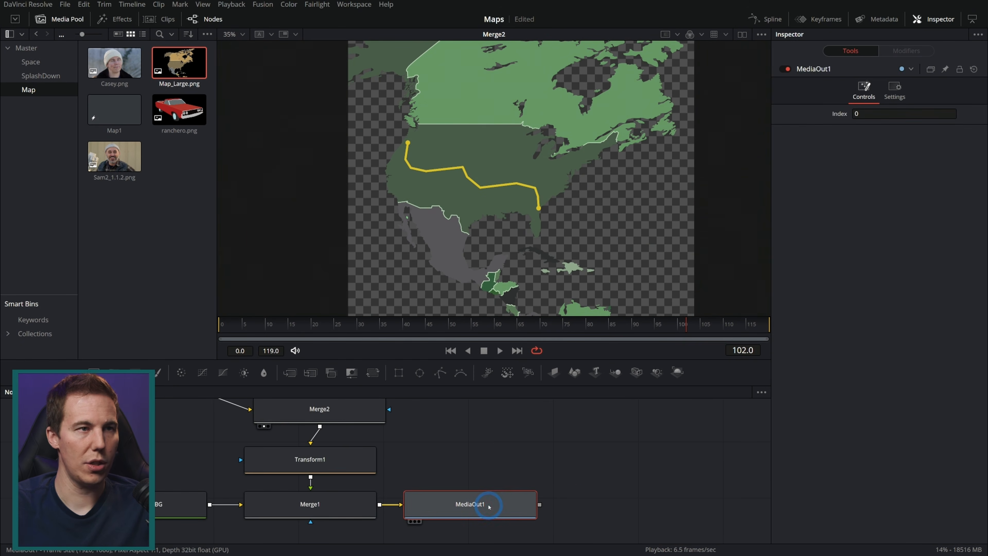
{"action": "key", "text": "2"}
{"action": "scroll", "coordinate": [514, 144], "scroll_direction": "up", "scroll_amount": 6}
{"action": "left_click_drag", "start_coordinate": [584, 173], "coordinate": [512, 185]}
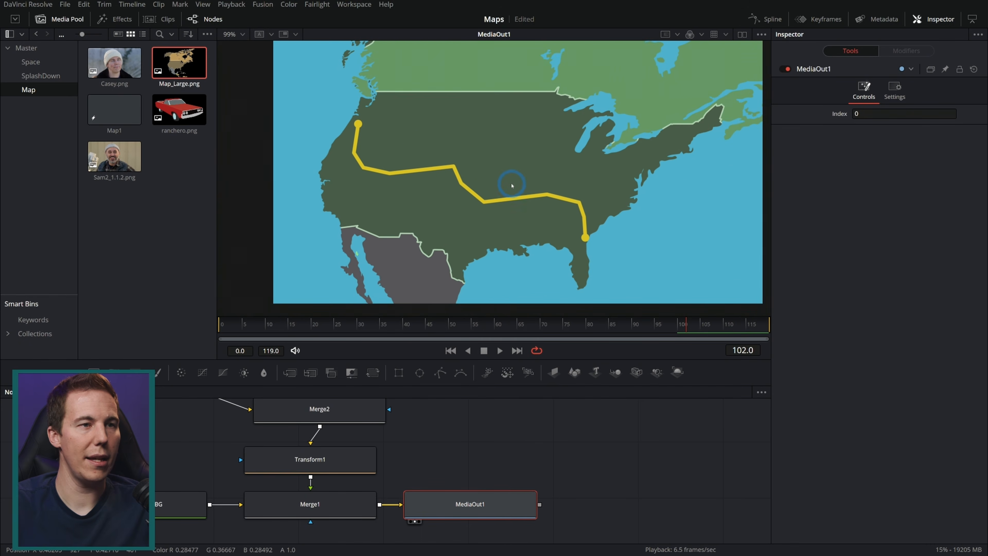
{"action": "left_click_drag", "start_coordinate": [585, 325], "coordinate": [274, 333]}
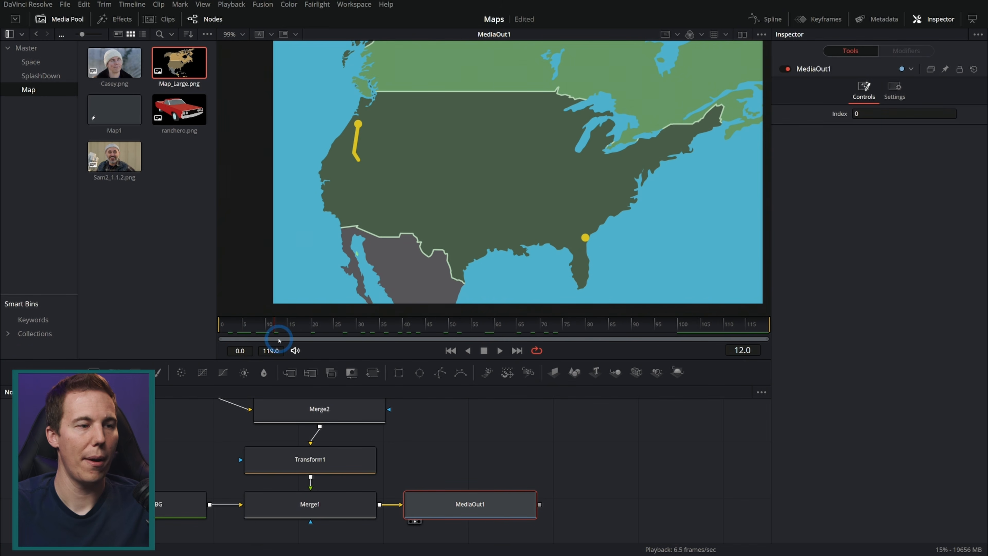
Reset Transform1's Size and Center, set its Size to 1.5, and move the map to a Center of about 0.854, 0.540.
{"action": "left_click", "coordinate": [320, 461]}
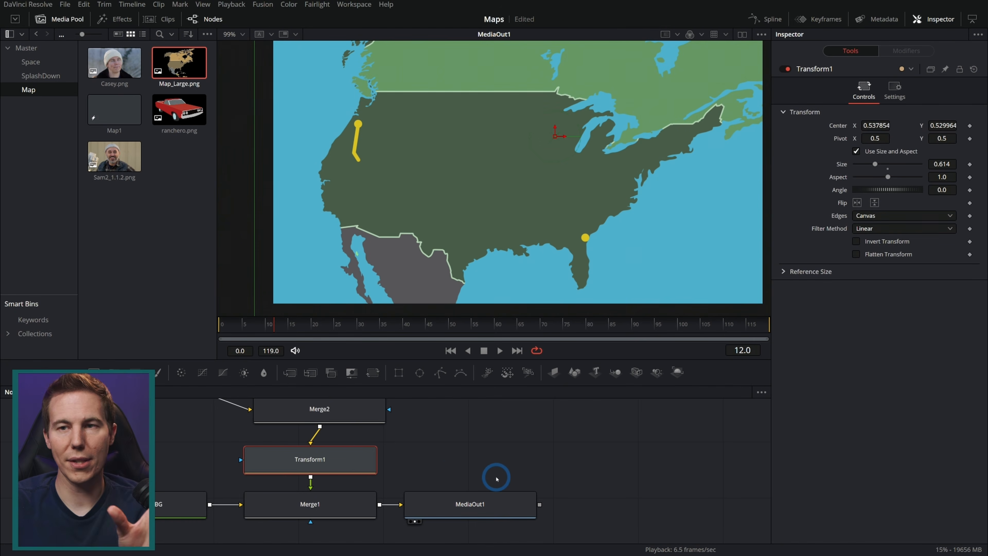
{"action": "double_click", "coordinate": [842, 164]}
{"action": "double_click", "coordinate": [838, 125]}
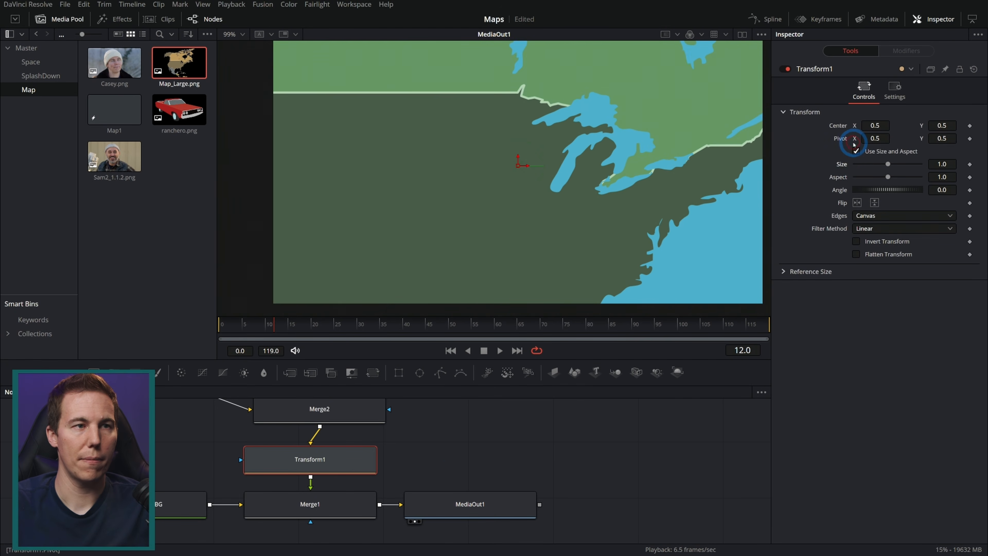
{"action": "left_click_drag", "start_coordinate": [520, 166], "coordinate": [696, 110]}
{"action": "left_click", "coordinate": [942, 164]}
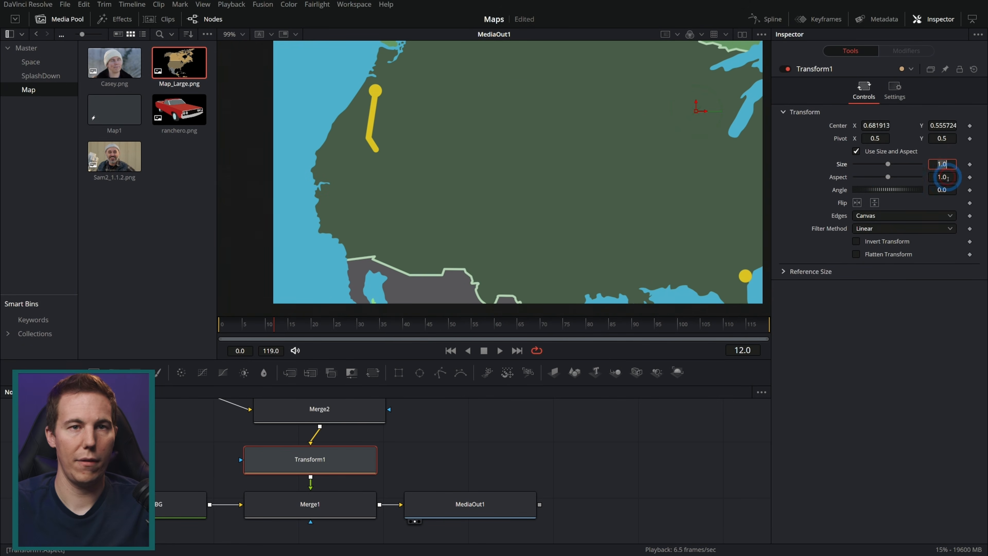
{"action": "type", "text": "1.5"}
{"action": "key", "text": "Tab"}
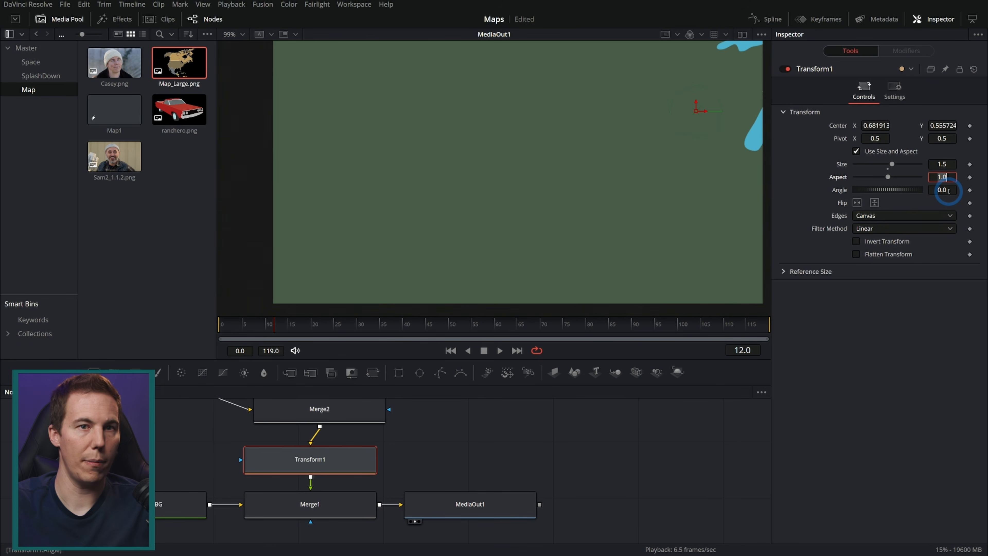
{"action": "left_click_drag", "start_coordinate": [696, 111], "coordinate": [864, 126]}
Keyframe Transform1's Center at frame 0.
{"action": "left_click_drag", "start_coordinate": [272, 326], "coordinate": [214, 330]}
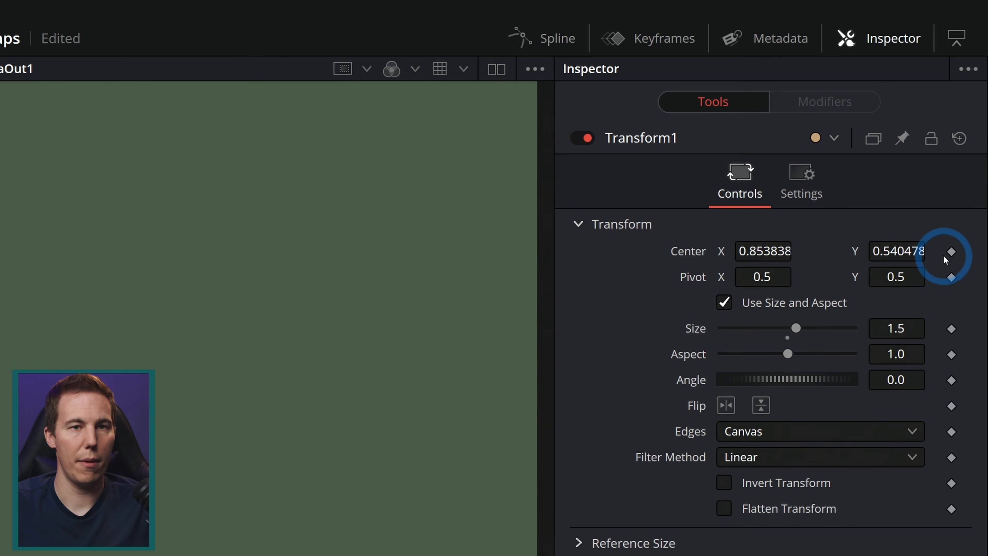
{"action": "left_click", "coordinate": [951, 251]}
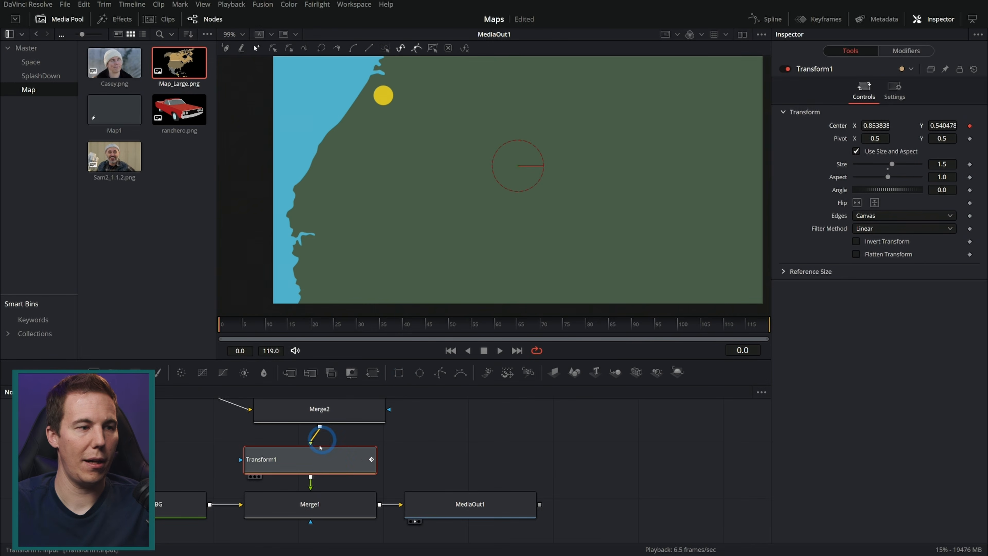
{"action": "left_click", "coordinate": [337, 469]}
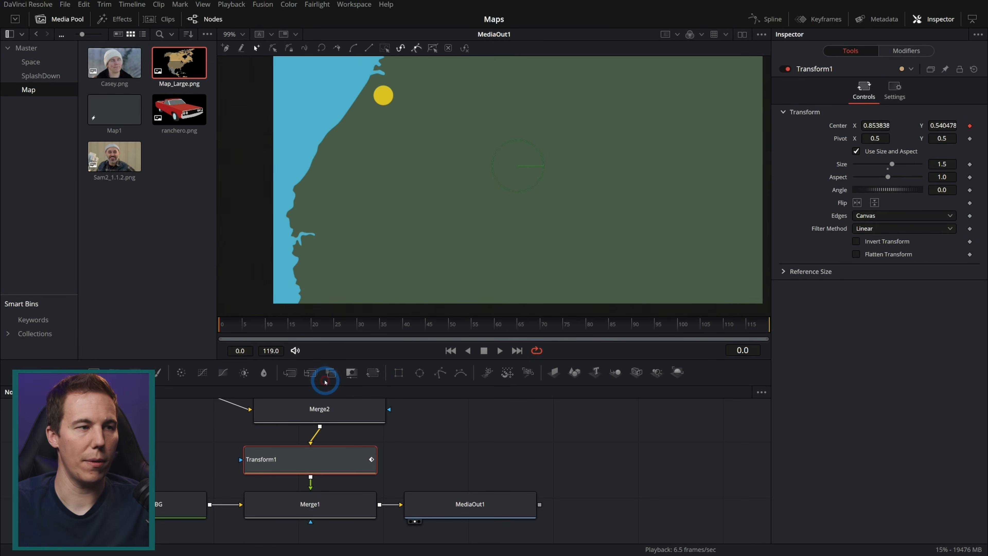
{"action": "left_click", "coordinate": [411, 292]}
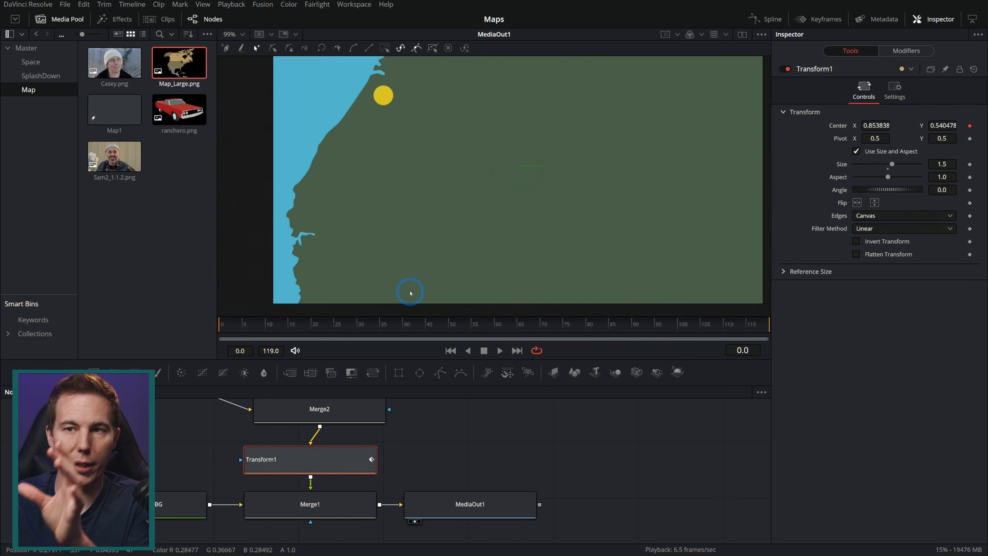
Keyframe Transform1's Center at frame 100 to about 0.425, 0.752, centering the route's Florida end in the frame.
{"action": "mouse_move", "coordinate": [283, 317]}
{"action": "left_mouse_down"}
{"action": "mouse_move", "coordinate": [284, 326]}
{"action": "mouse_move", "coordinate": [686, 333]}
{"action": "left_mouse_up"}
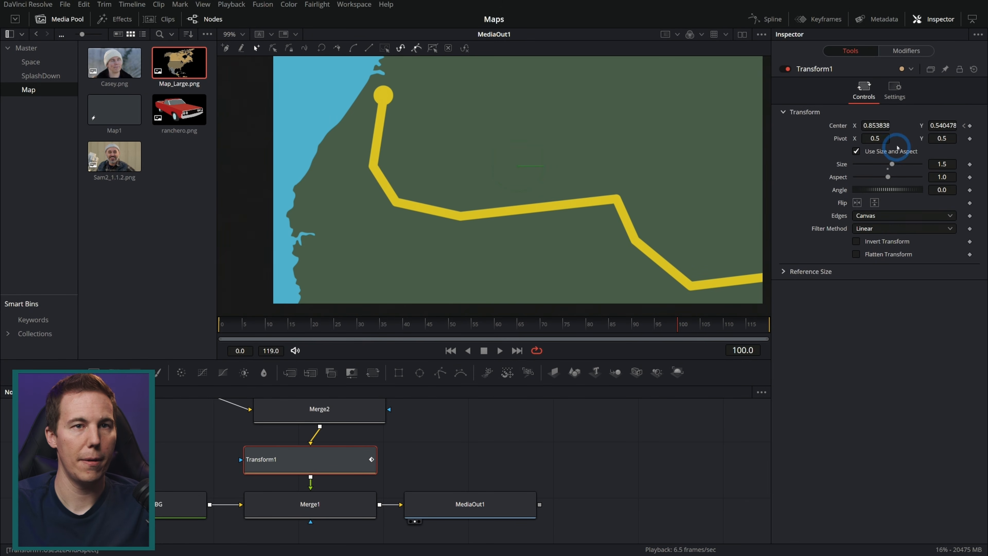
{"action": "left_click_drag", "start_coordinate": [875, 125], "coordinate": [828, 125]}
{"action": "left_click", "coordinate": [941, 125]}
{"action": "left_click_drag", "start_coordinate": [942, 125], "coordinate": [560, 123]}
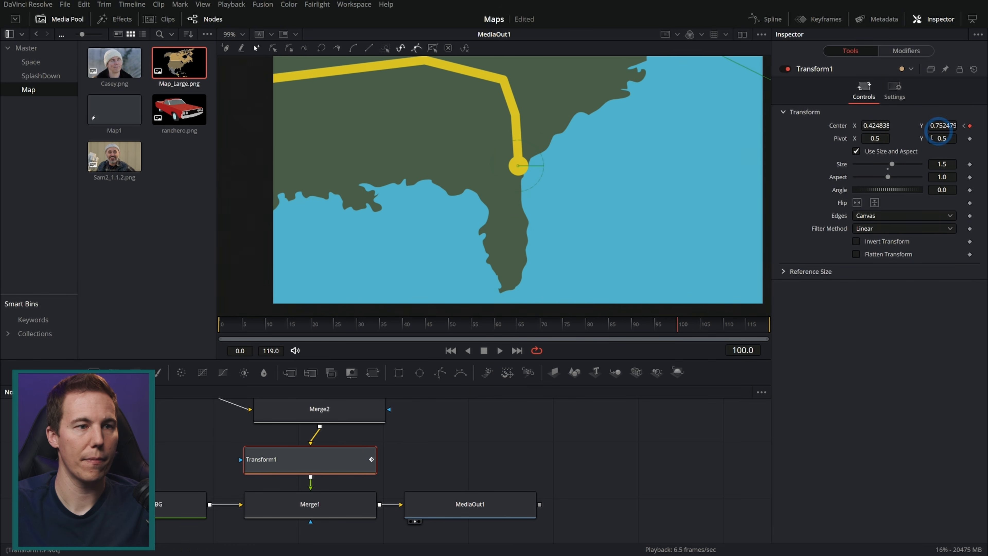
Add a Center keyframe to Transform1 at frame 44 with the map at about 0.664, 0.570.
{"action": "left_click_drag", "start_coordinate": [675, 330], "coordinate": [421, 312]}
{"action": "left_click", "coordinate": [962, 125]}
{"action": "left_click_drag", "start_coordinate": [940, 124], "coordinate": [905, 130]}
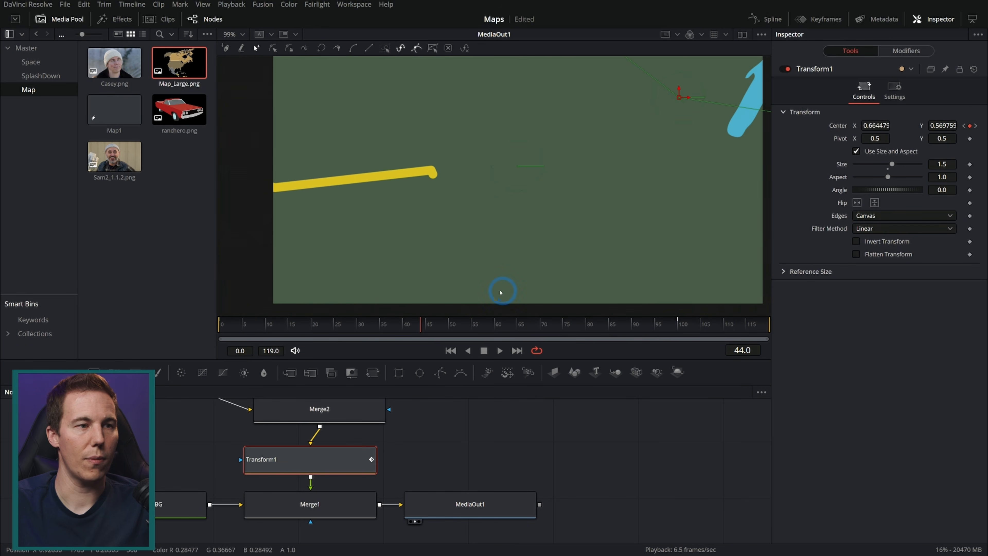
Scrub through the map movement, deselect Transform1, and play the animation from the first frame.
{"action": "left_click_drag", "start_coordinate": [403, 324], "coordinate": [682, 353]}
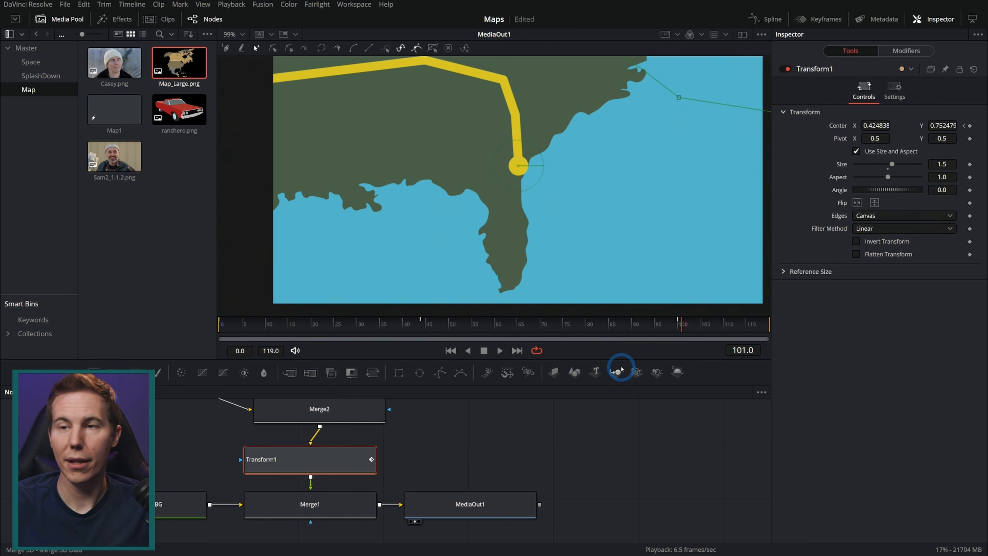
{"action": "left_click", "coordinate": [564, 471]}
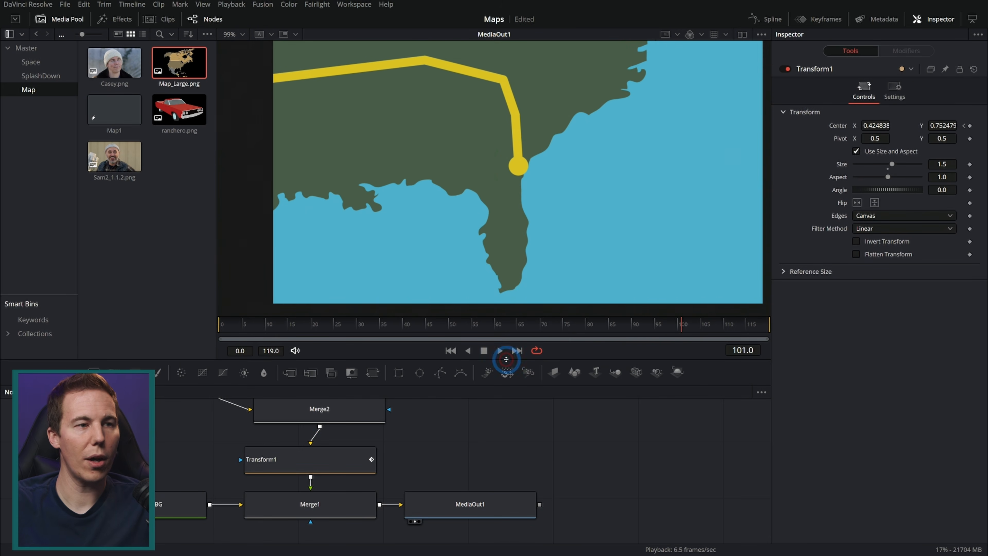
{"action": "left_click", "coordinate": [451, 351]}
{"action": "left_click", "coordinate": [500, 351]}
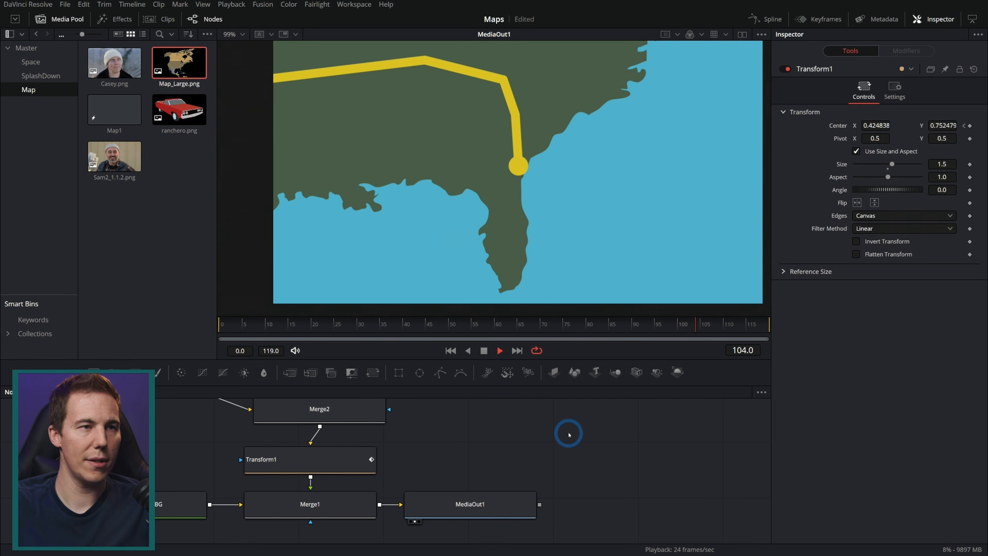
Stop playback and scrub back through the map movement to frame 20.
{"action": "left_click", "coordinate": [484, 350]}
{"action": "left_click_drag", "start_coordinate": [504, 325], "coordinate": [704, 330]}
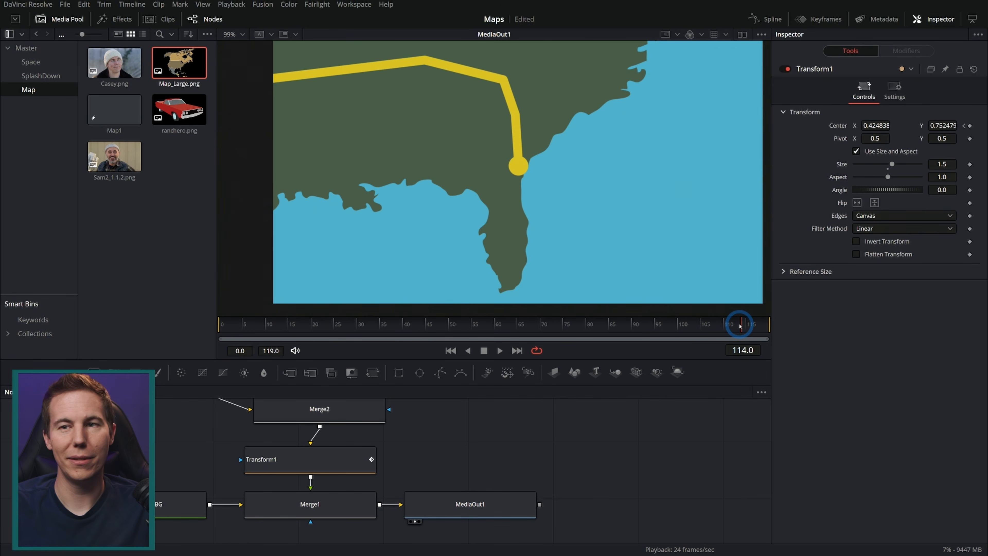
{"action": "left_click_drag", "start_coordinate": [740, 326], "coordinate": [679, 334]}
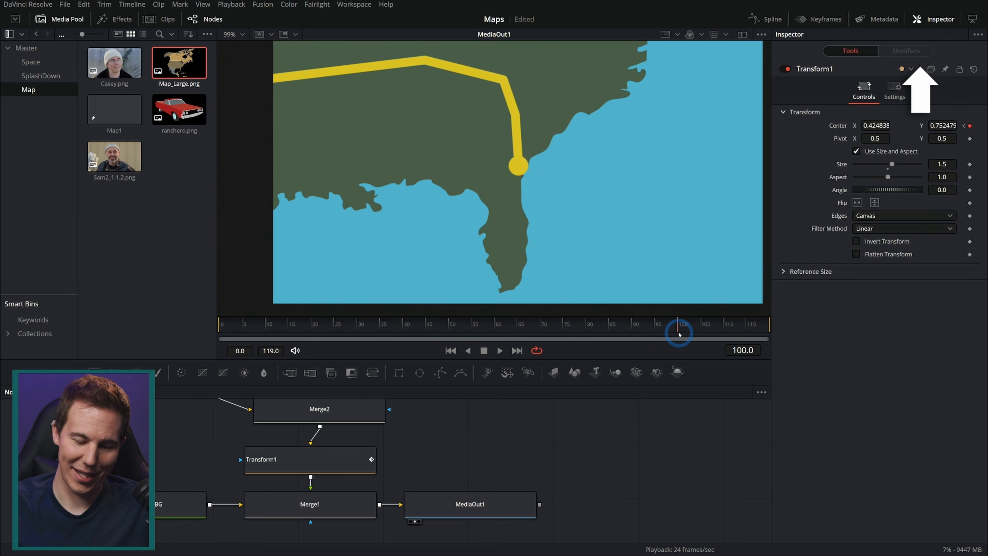
{"action": "left_click_drag", "start_coordinate": [679, 333], "coordinate": [311, 310]}
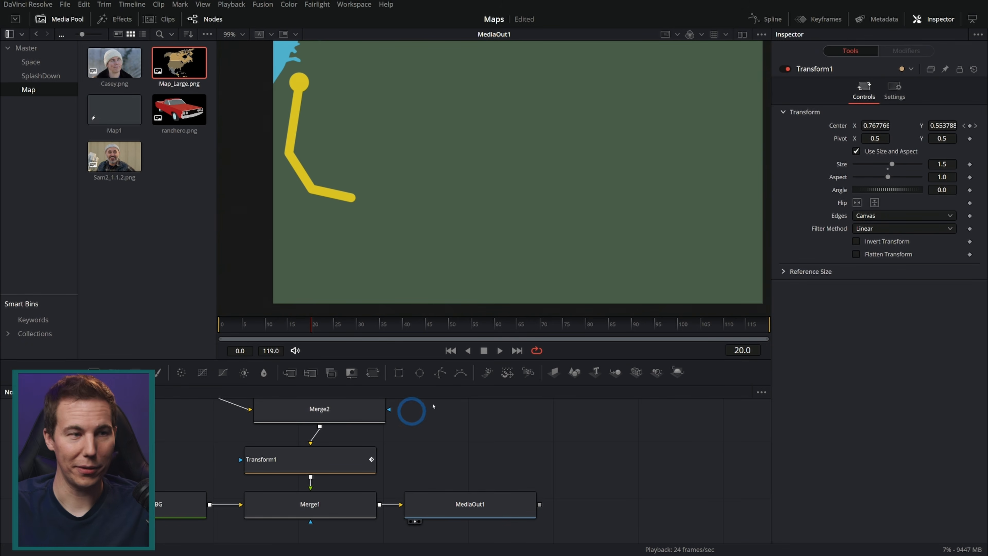
Move the ColorCorrector2 node level with Merge2 in the node graph.
{"action": "left_click_drag", "start_coordinate": [433, 406], "coordinate": [384, 415]}
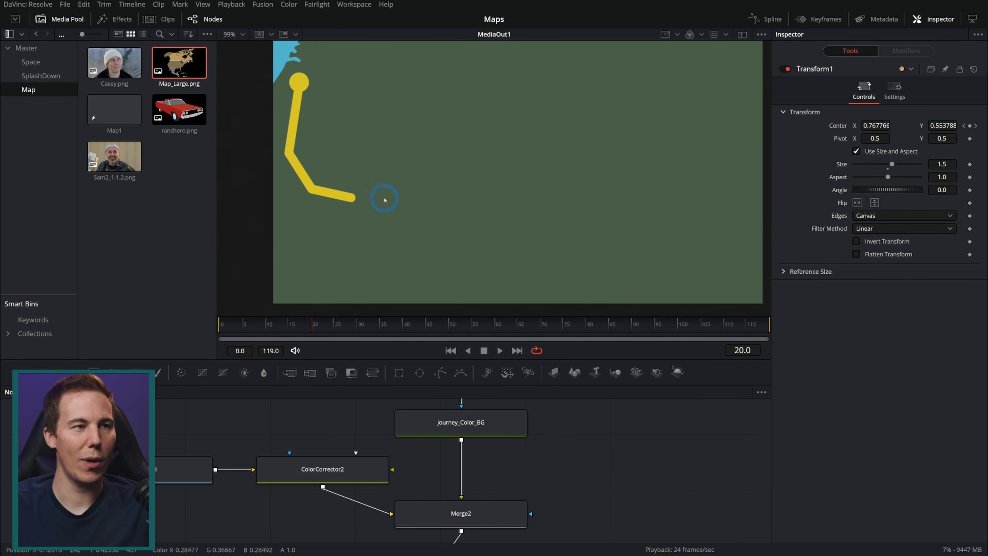
{"action": "left_click_drag", "start_coordinate": [562, 483], "coordinate": [136, 465]}
{"action": "left_click_drag", "start_coordinate": [359, 472], "coordinate": [261, 512]}
{"action": "left_click", "coordinate": [375, 477]}
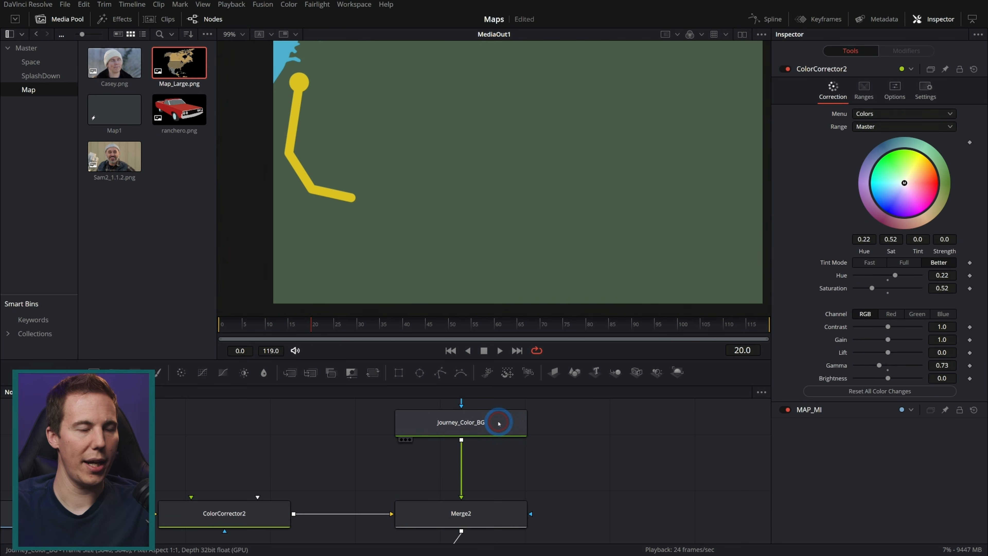
Add ranchero.png to the node graph and merge it over the output of Merge2.
{"action": "left_click_drag", "start_coordinate": [589, 488], "coordinate": [586, 488]}
{"action": "left_click_drag", "start_coordinate": [416, 488], "coordinate": [333, 519]}
{"action": "left_click_drag", "start_coordinate": [179, 109], "coordinate": [389, 439]}
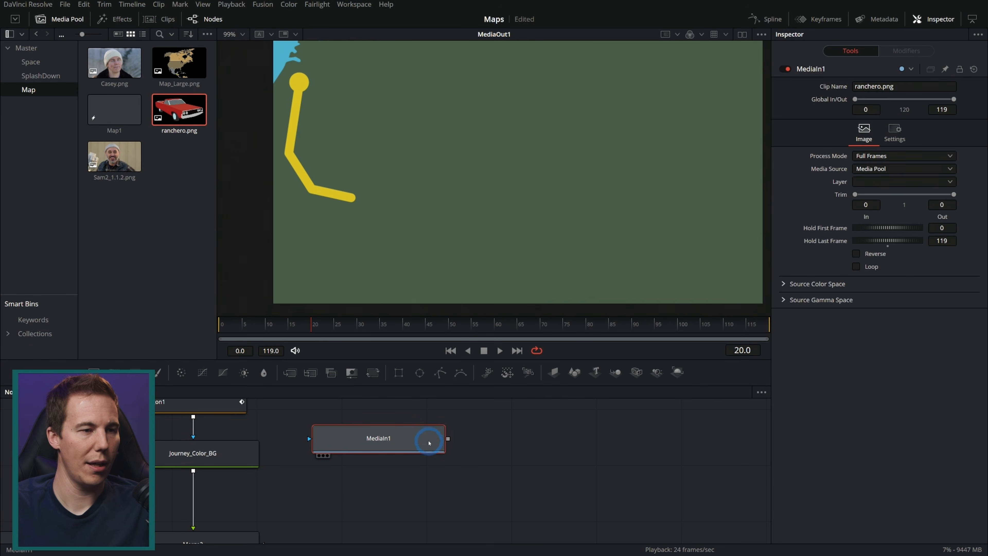
{"action": "left_click_drag", "start_coordinate": [458, 439], "coordinate": [192, 484]}
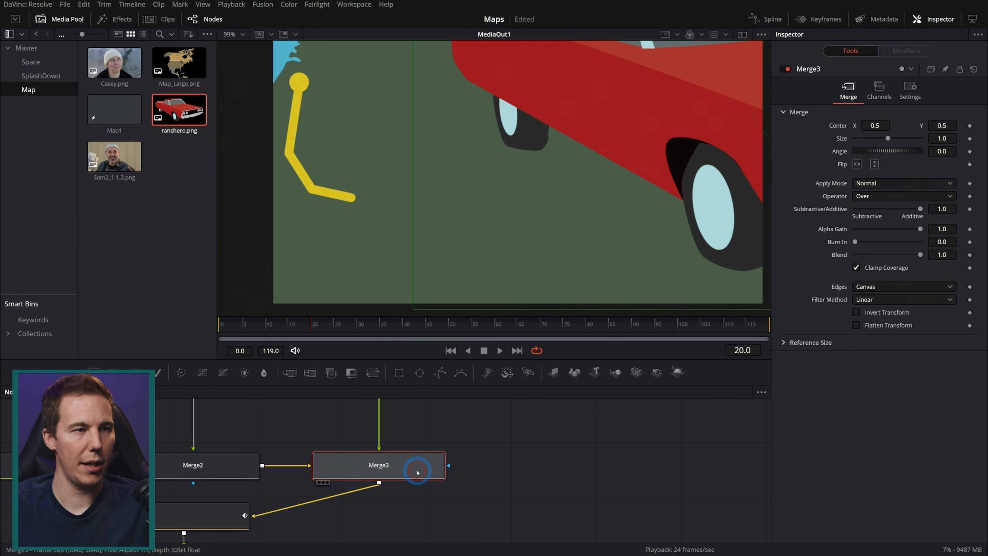
Examine the composite at MediaOut1, and show Merge3 in the viewer so the whole car can be seen.
{"action": "key", "text": "1"}
{"action": "scroll", "coordinate": [576, 190], "scroll_direction": "down", "scroll_amount": 3}
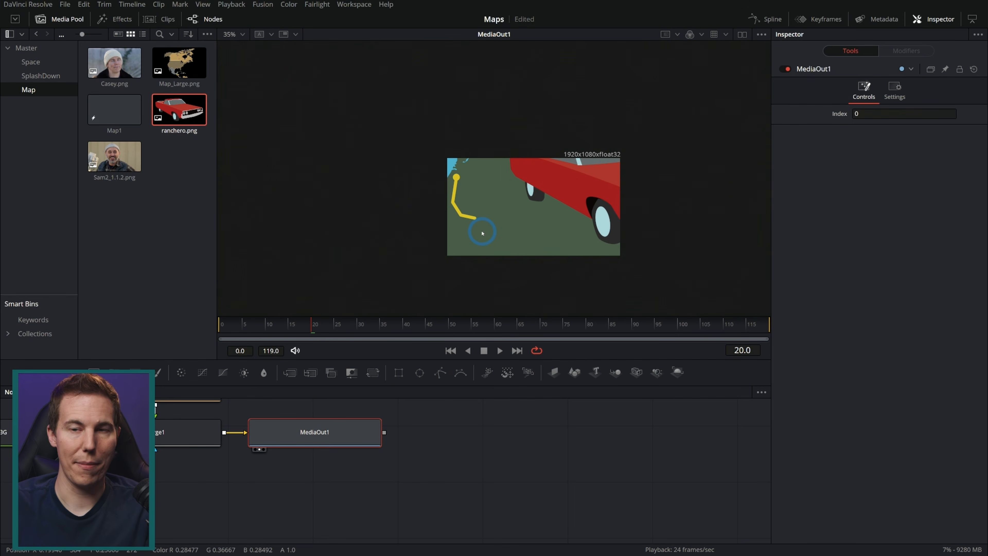
{"action": "scroll", "coordinate": [482, 232], "scroll_direction": "up", "scroll_amount": 6}
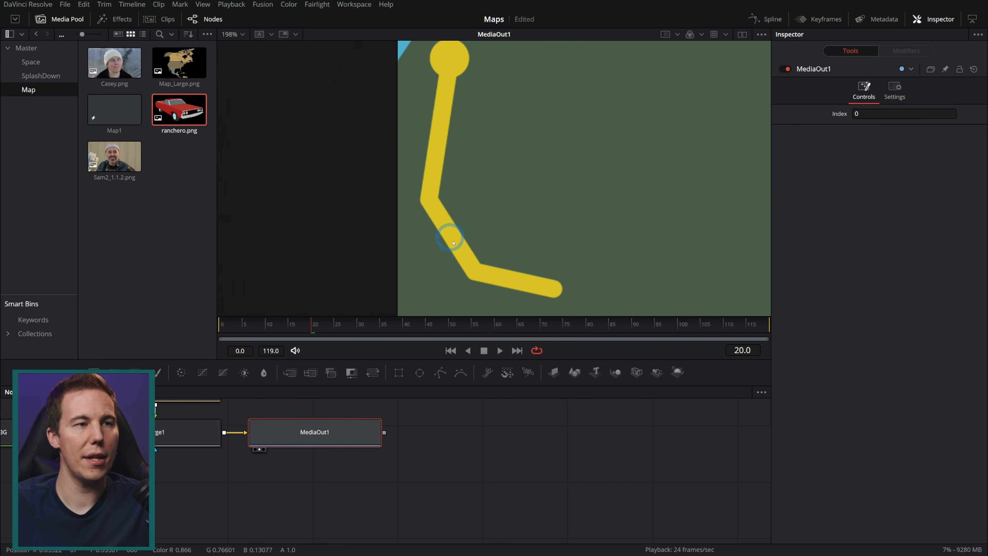
{"action": "scroll", "coordinate": [580, 252], "scroll_direction": "down", "scroll_amount": 5}
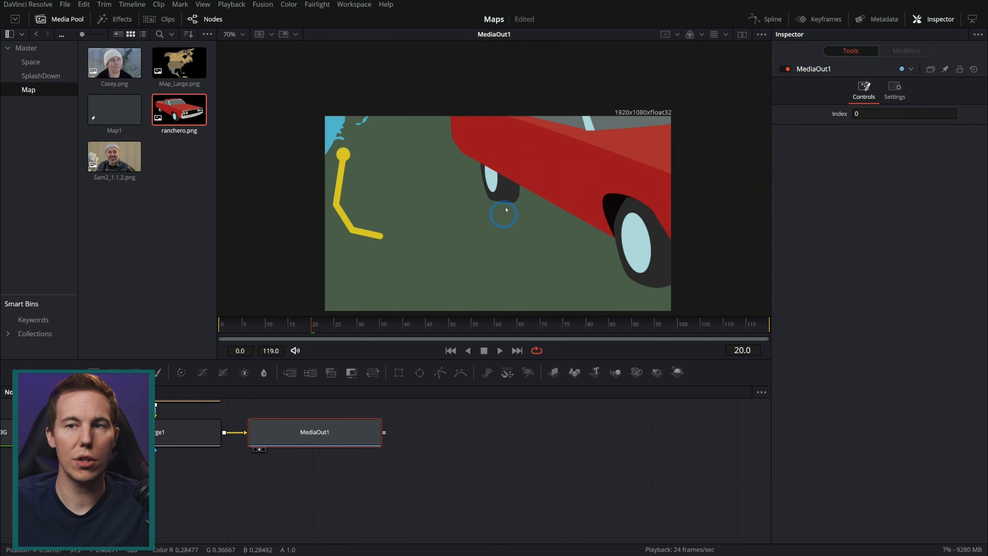
{"action": "left_click_drag", "start_coordinate": [350, 413], "coordinate": [455, 511]}
{"action": "left_click_drag", "start_coordinate": [525, 417], "coordinate": [498, 487]}
{"action": "left_click_drag", "start_coordinate": [502, 452], "coordinate": [492, 454]}
{"action": "left_click_drag", "start_coordinate": [518, 210], "coordinate": [549, 219]}
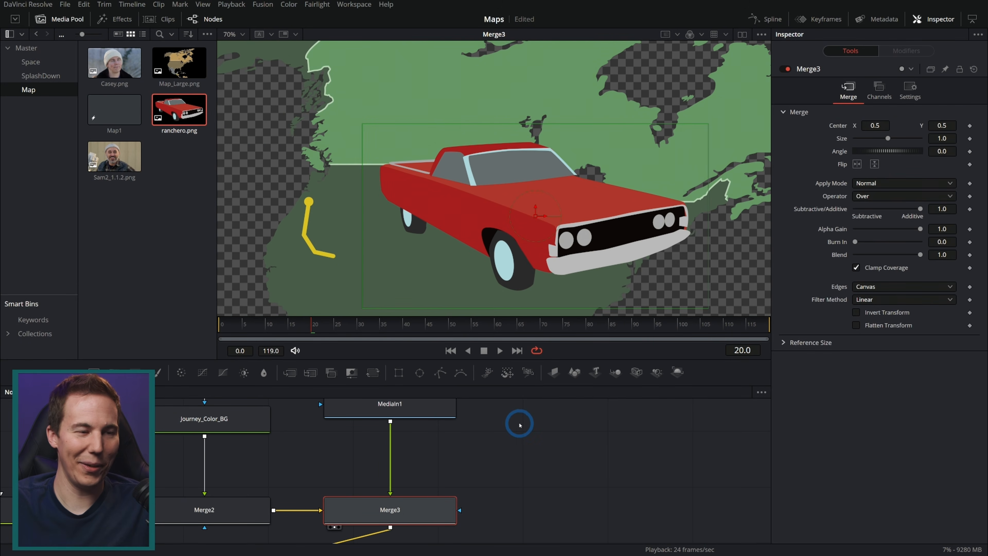
{"action": "left_click_drag", "start_coordinate": [520, 424], "coordinate": [529, 474]}
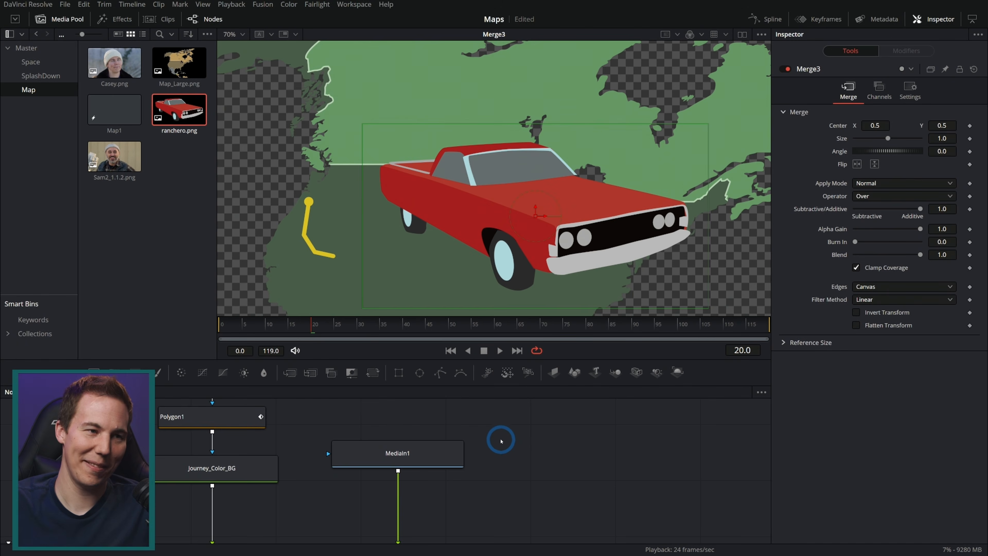
Insert a Transform node between MediaIn1 and Merge3.
{"action": "left_click", "coordinate": [399, 484]}
{"action": "key", "text": "shift+space"}
{"action": "type", "text": "xf"}
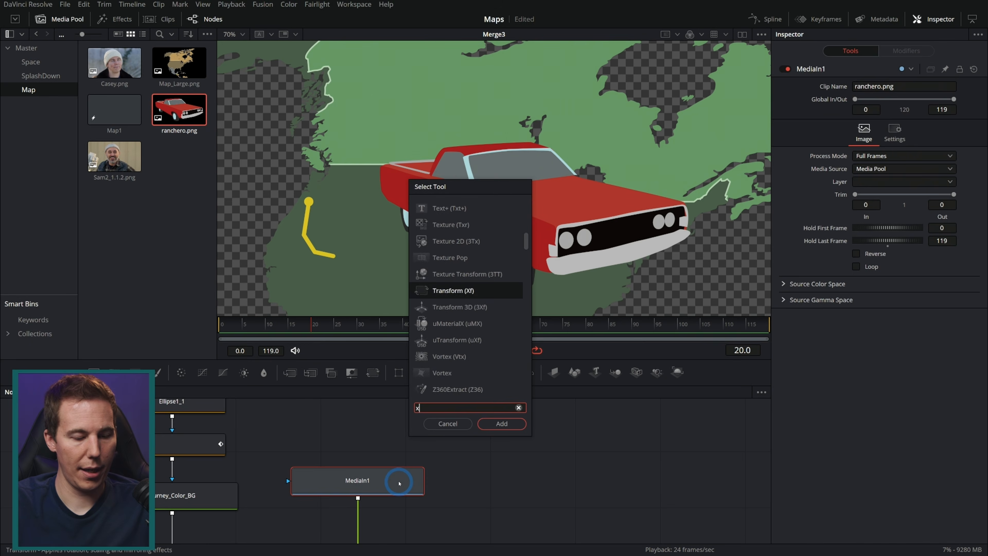
{"action": "key", "text": "Return"}
Scale the car down to about 0.118 and place it at about 0.056, 0.263, near the journey line.
{"action": "left_click_drag", "start_coordinate": [700, 162], "coordinate": [330, 260]}
{"action": "scroll", "coordinate": [456, 201], "scroll_direction": "up", "scroll_amount": 3}
{"action": "scroll", "coordinate": [406, 221], "scroll_direction": "up", "scroll_amount": 2}
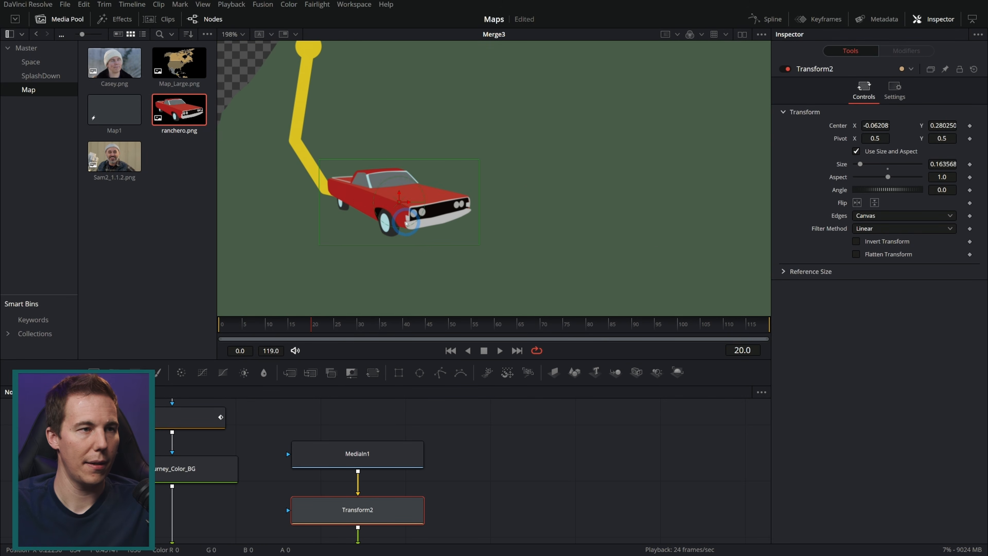
{"action": "left_click_drag", "start_coordinate": [478, 163], "coordinate": [452, 181]}
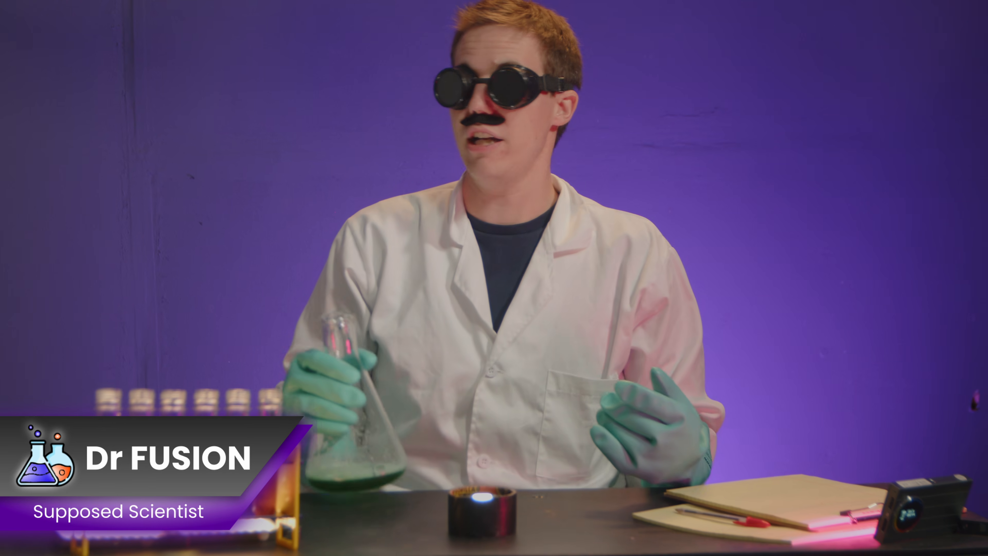
{"action": "left_click_drag", "start_coordinate": [400, 202], "coordinate": [527, 216]}
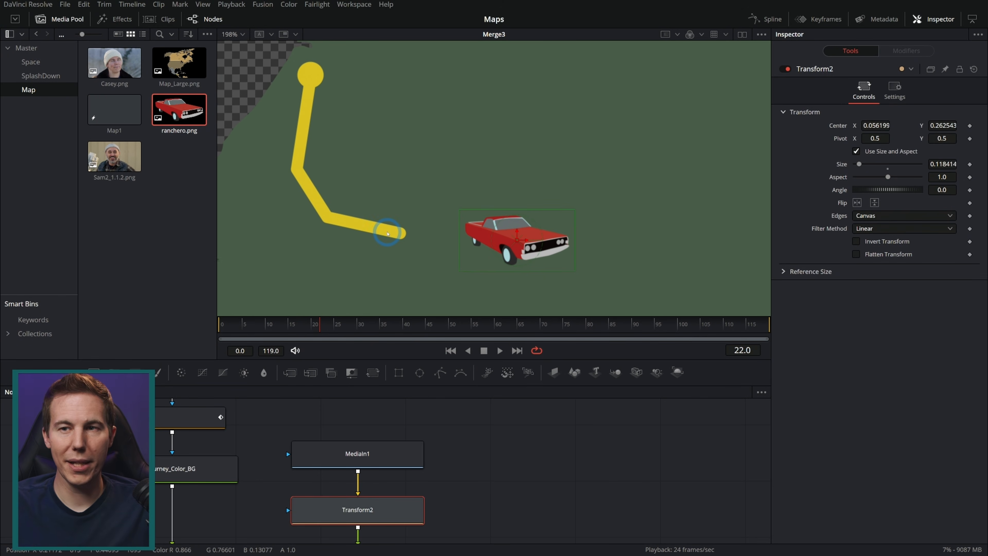
At frame 0, move the car closer to the start dot, disable MediaIn1, and reselect Transform2.
{"action": "left_click", "coordinate": [308, 326]}
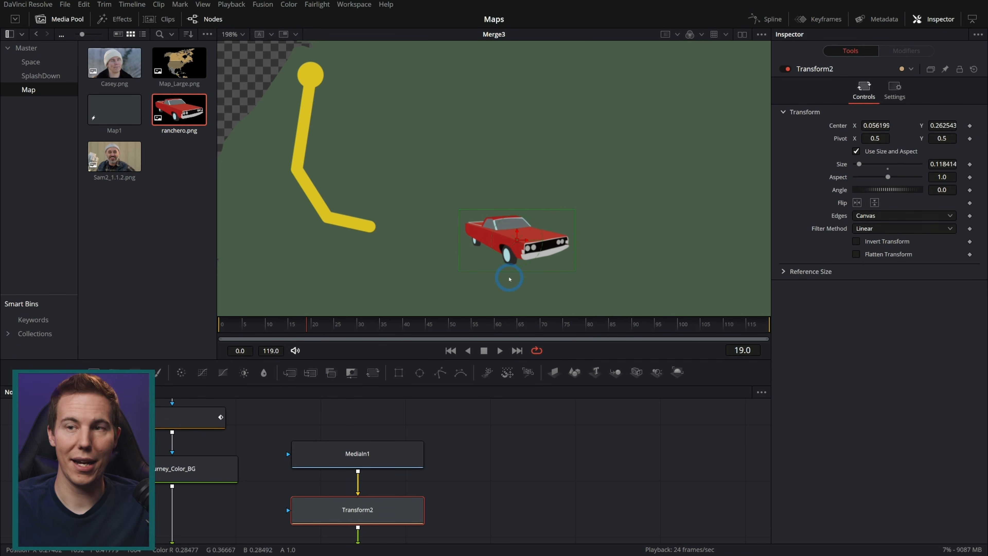
{"action": "left_click_drag", "start_coordinate": [302, 328], "coordinate": [217, 329]}
{"action": "left_click_drag", "start_coordinate": [517, 240], "coordinate": [452, 187]}
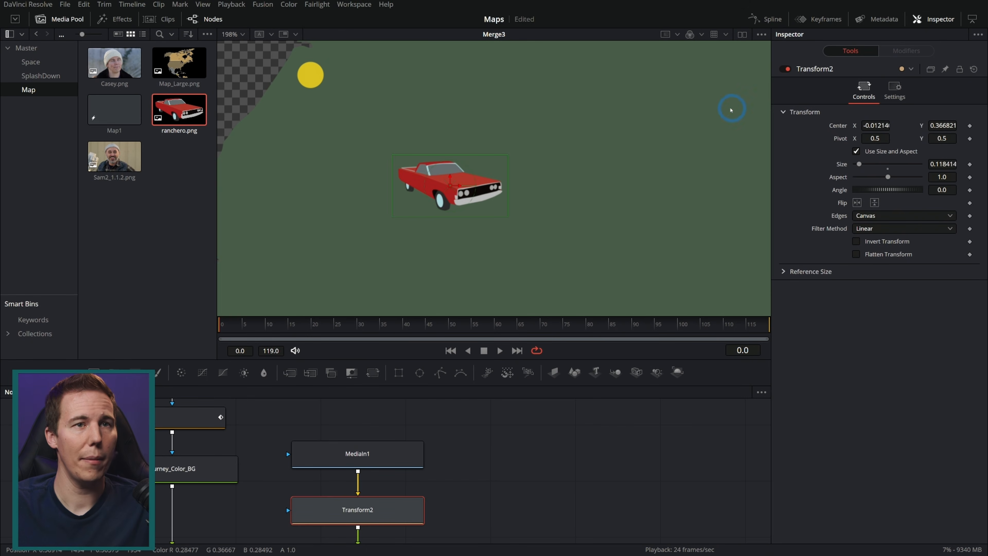
{"action": "left_click", "coordinate": [369, 445]}
{"action": "left_click", "coordinate": [784, 69]}
{"action": "left_click", "coordinate": [411, 504]}
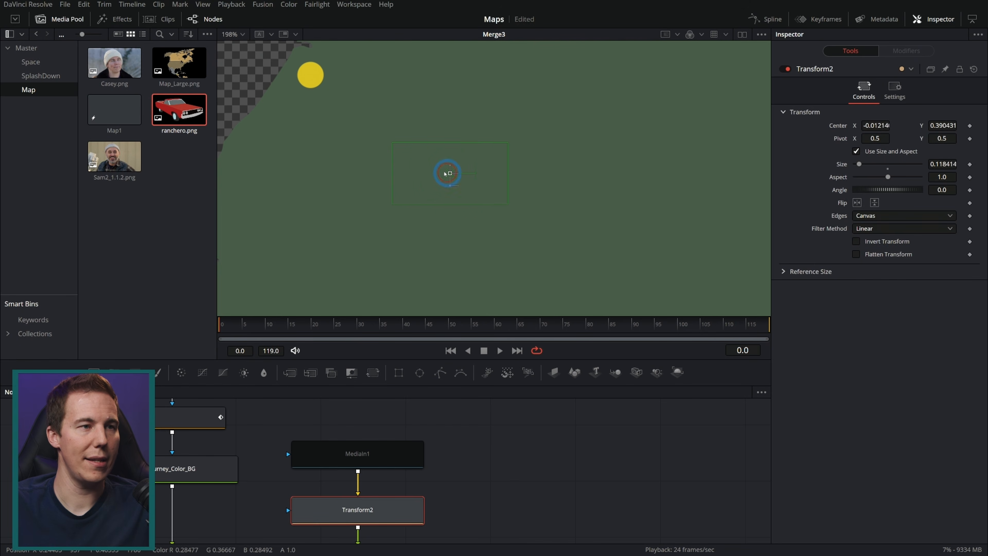
Place Transform2's Center on the route's start dot at about -0.155, 0.577 and keyframe it at frame 0.
{"action": "left_click_drag", "start_coordinate": [316, 97], "coordinate": [311, 82]}
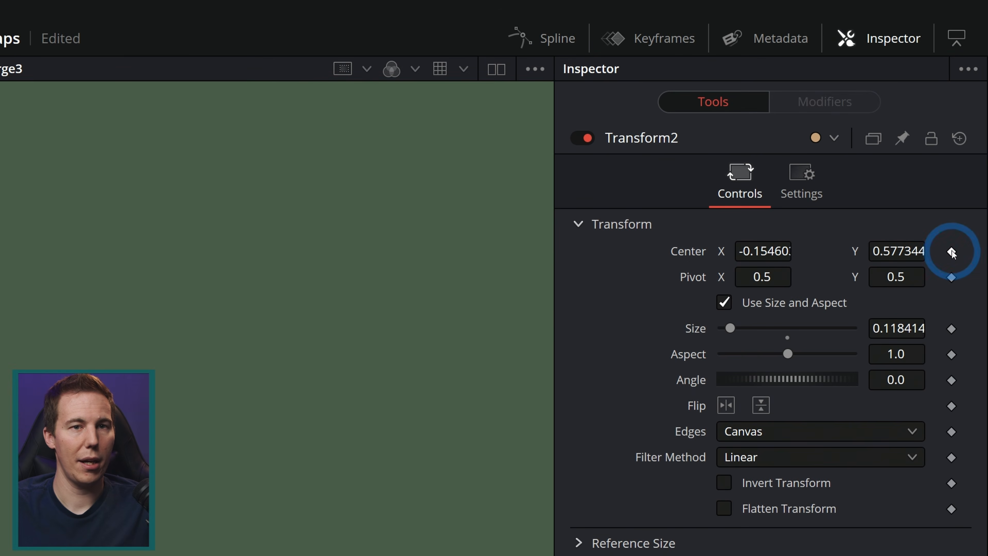
{"action": "left_click", "coordinate": [969, 125]}
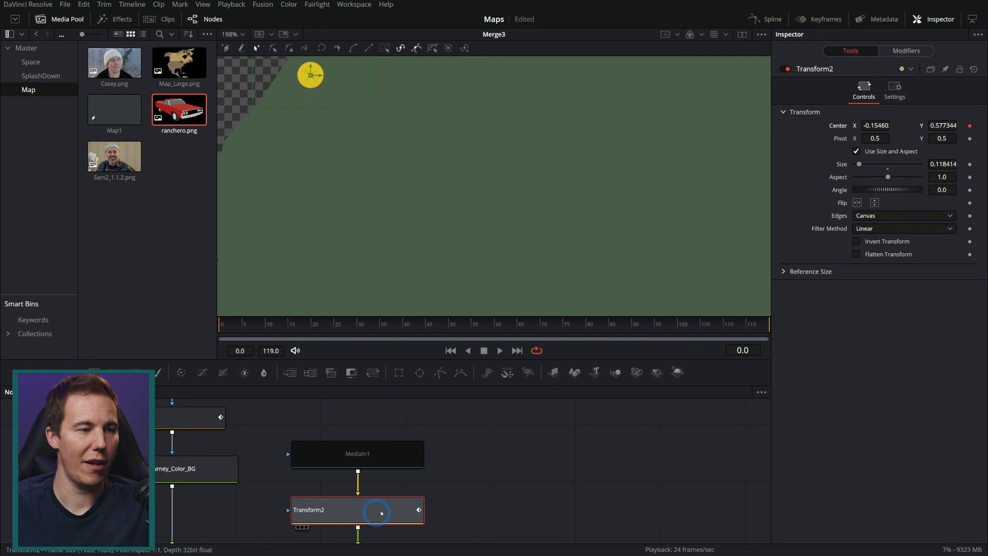
{"action": "left_click_drag", "start_coordinate": [319, 171], "coordinate": [353, 177]}
Keyframe Transform2's Center at frame 9 on the route's first bend, at about -0.168, 0.403.
{"action": "left_click_drag", "start_coordinate": [239, 326], "coordinate": [241, 323]}
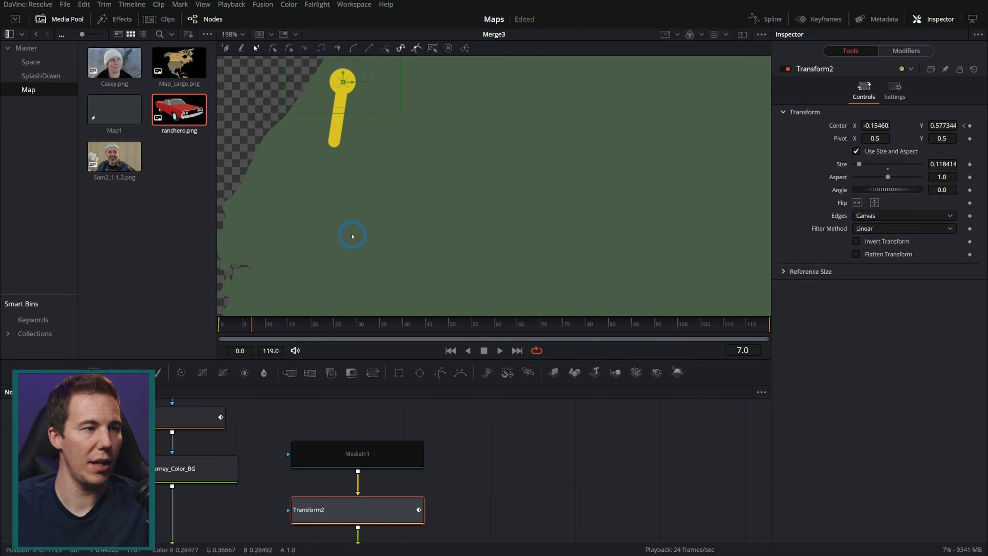
{"action": "key", "text": "Right"}
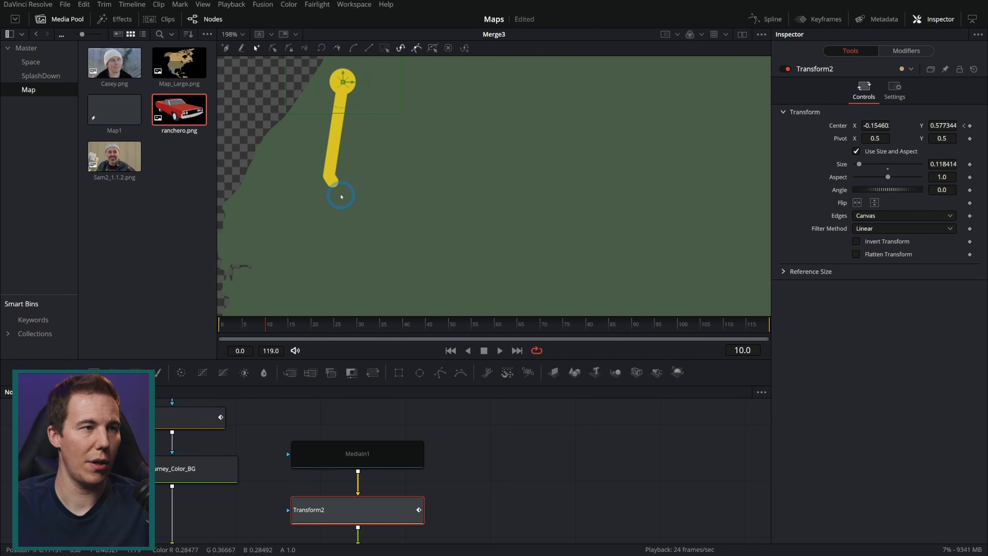
{"action": "left_click_drag", "start_coordinate": [342, 82], "coordinate": [330, 174]}
Add Transform2 Center keyframes at frames 14 and 15, ending on the second bend at about -0.137, 0.306.
{"action": "key", "text": "Right"}
{"action": "key", "text": "Right"}
{"action": "key", "text": "Right"}
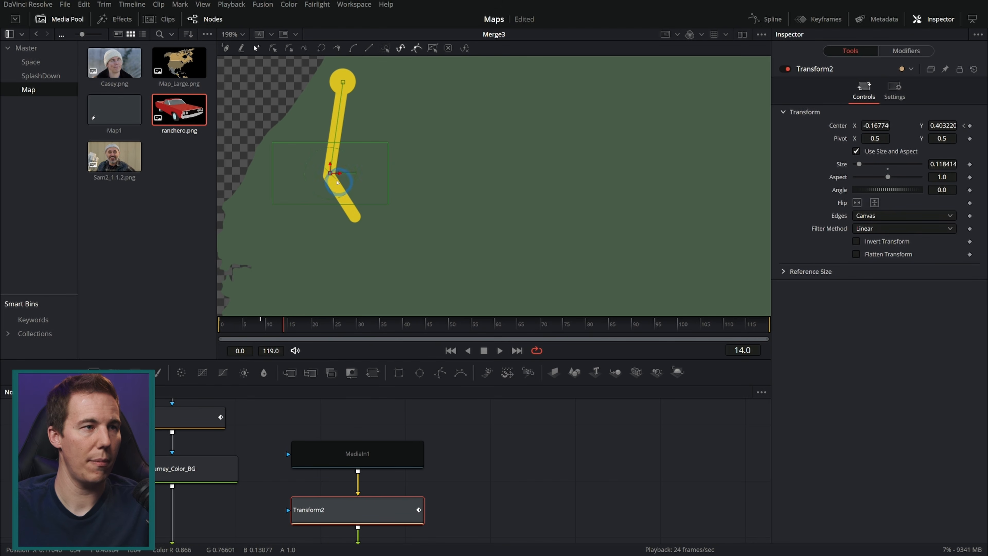
{"action": "left_click_drag", "start_coordinate": [330, 173], "coordinate": [360, 225]}
{"action": "key", "text": "Right"}
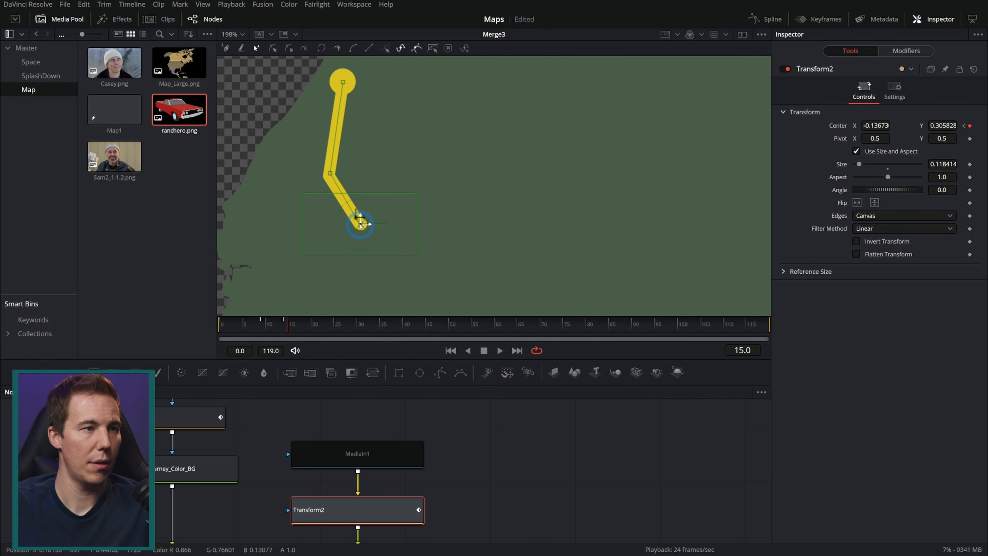
Keyframe Transform2's Center at frame 23 on the route's third bend, at about -0.054, 0.272.
{"action": "key", "text": "Right"}
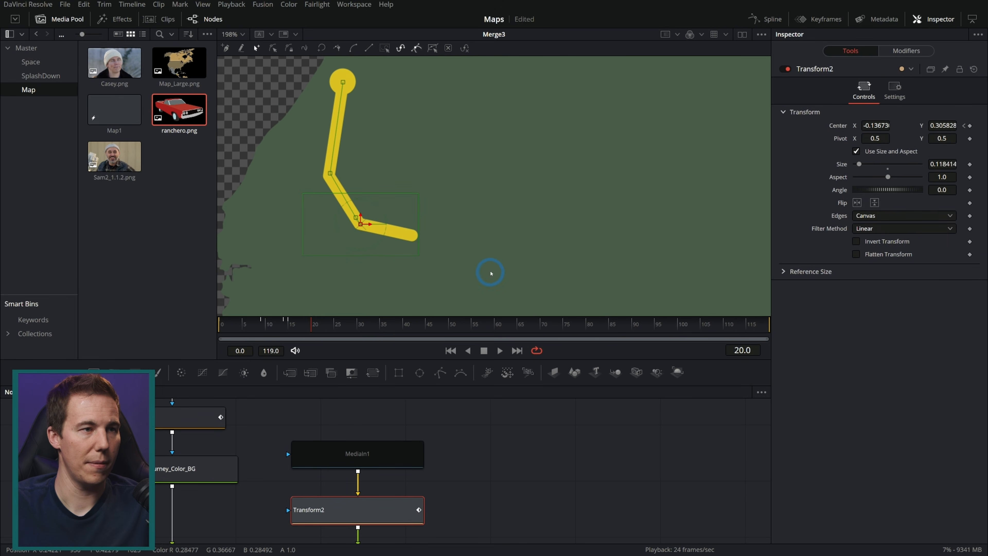
{"action": "left_click_drag", "start_coordinate": [515, 264], "coordinate": [473, 217]}
{"action": "key", "text": "Right"}
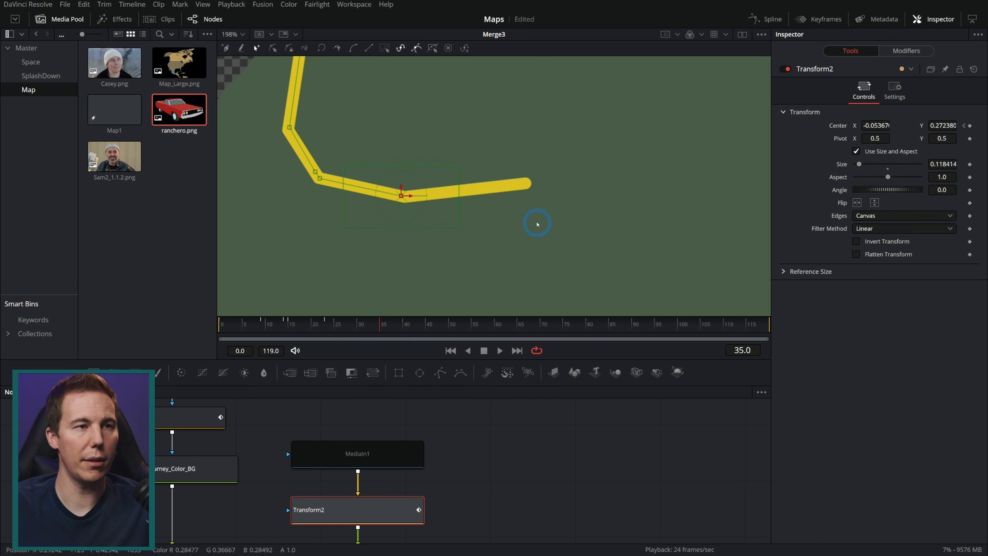
Keyframe Transform2's Center at frame 43 on the route's fourth bend.
{"action": "key", "text": "bracketright"}
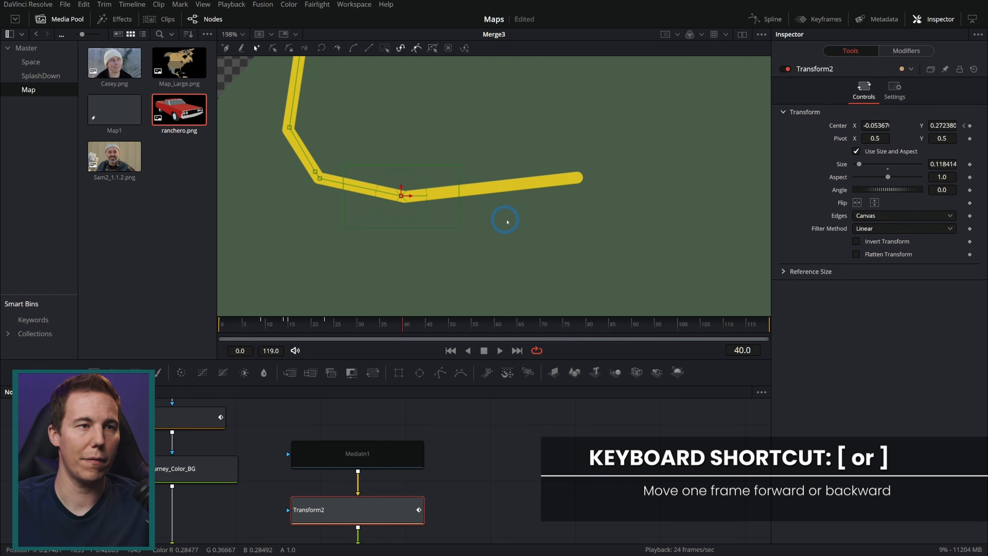
{"action": "key", "text": "bracketright"}
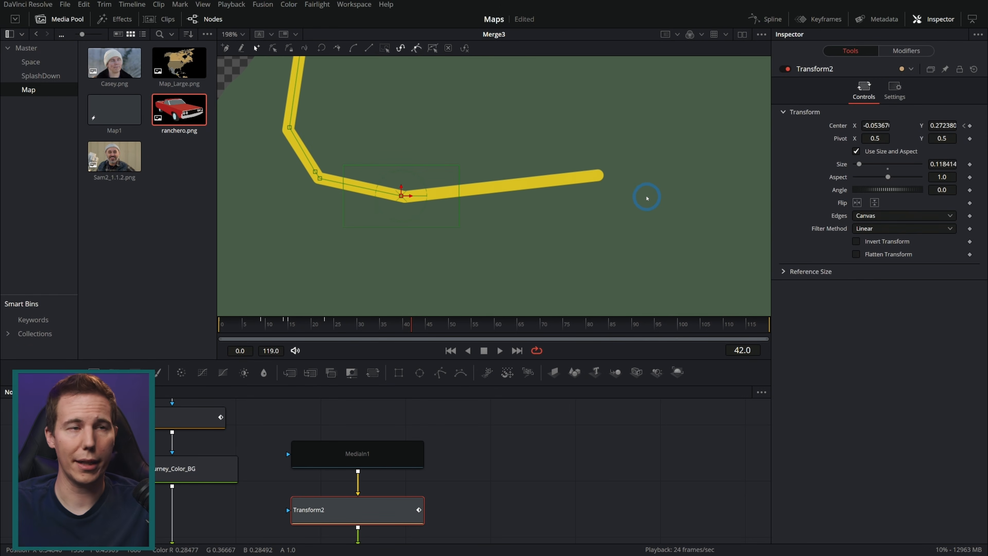
{"action": "left_click", "coordinate": [610, 174]}
Keyframe Transform2's Center at frame 49 on the route's fifth bend.
{"action": "key", "text": "bracketright"}
{"action": "key", "text": "bracketright"}
{"action": "key", "text": "bracketright"}
{"action": "key", "text": "bracketright"}
{"action": "key", "text": "bracketright"}
{"action": "key", "text": "bracketright"}
{"action": "left_click_drag", "start_coordinate": [611, 174], "coordinate": [636, 227]}
Keyframe Transform2's Center at frame 58 on the route's sixth bend, at about 0.261, 0.096.
{"action": "key", "text": "bracketright"}
{"action": "left_click_drag", "start_coordinate": [637, 275], "coordinate": [428, 217]}
{"action": "left_click_drag", "start_coordinate": [428, 217], "coordinate": [414, 214]}
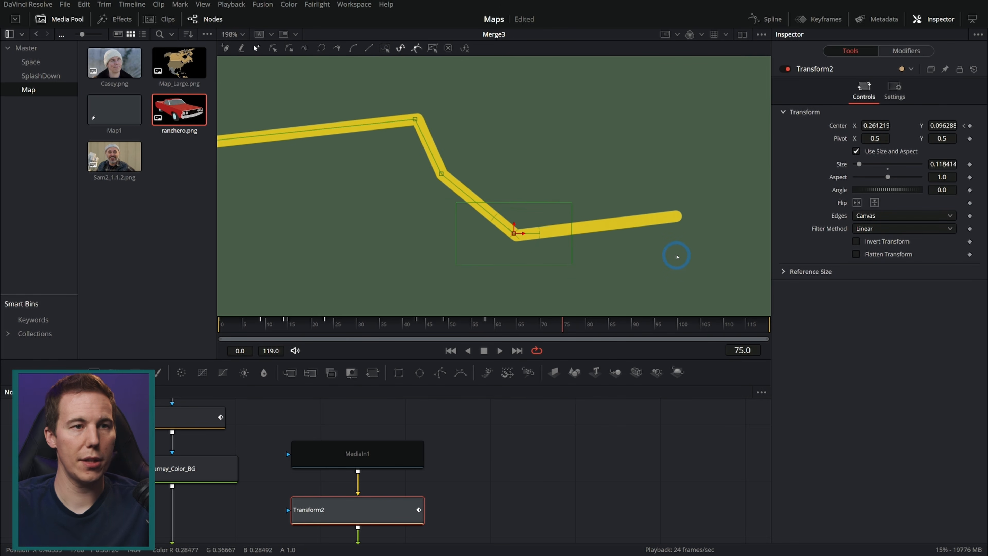
Add Transform2 Center keyframes at frames 59 and 78, ending on the seventh bend at about 0.470, 0.140.
{"action": "left_click_drag", "start_coordinate": [681, 258], "coordinate": [601, 245]}
{"action": "key", "text": "bracketright"}
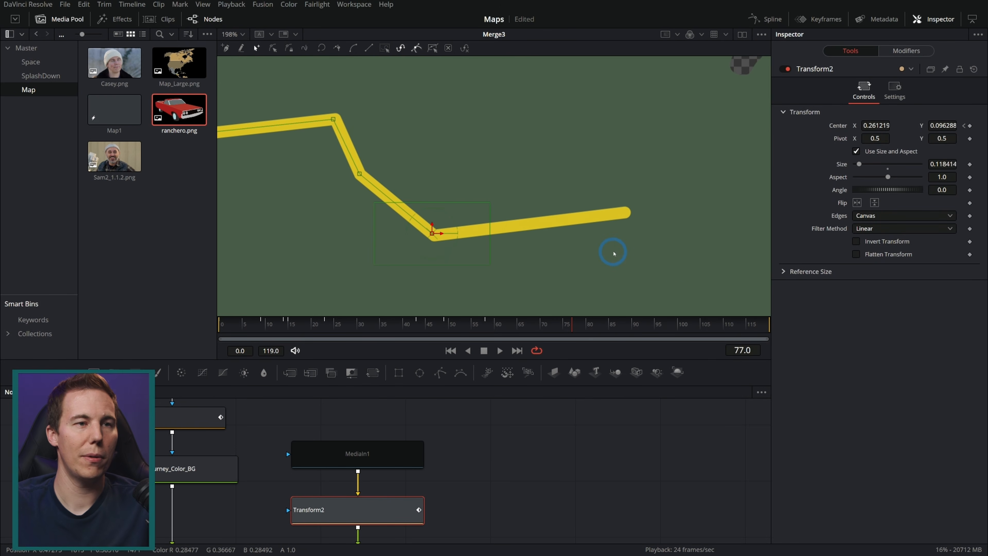
{"action": "key", "text": "bracketleft"}
{"action": "left_click_drag", "start_coordinate": [431, 233], "coordinate": [637, 211]}
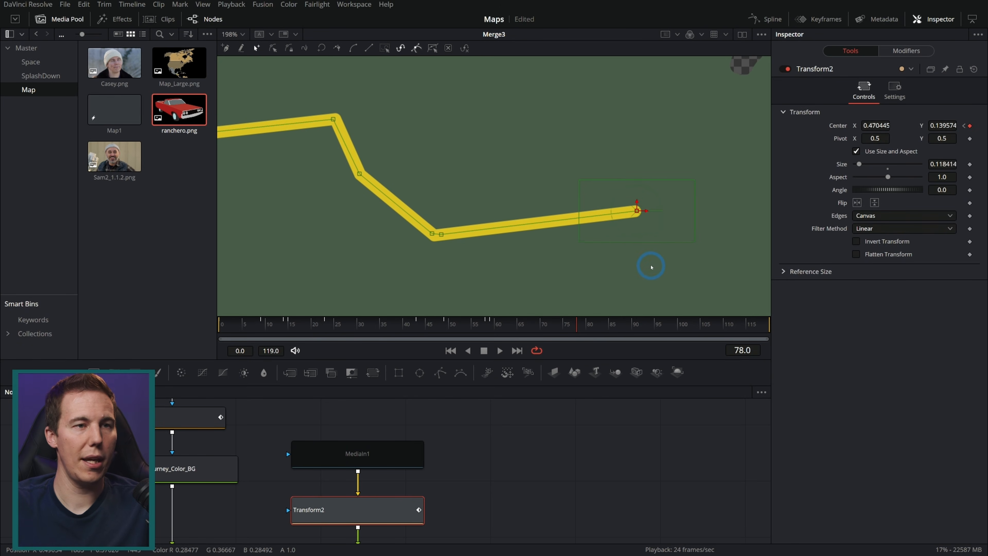
Keyframe Transform2's Center at frame 89 on the bend where the route turns south.
{"action": "left_click_drag", "start_coordinate": [660, 267], "coordinate": [467, 232]}
{"action": "key", "text": "bracketright"}
{"action": "key", "text": "bracketright"}
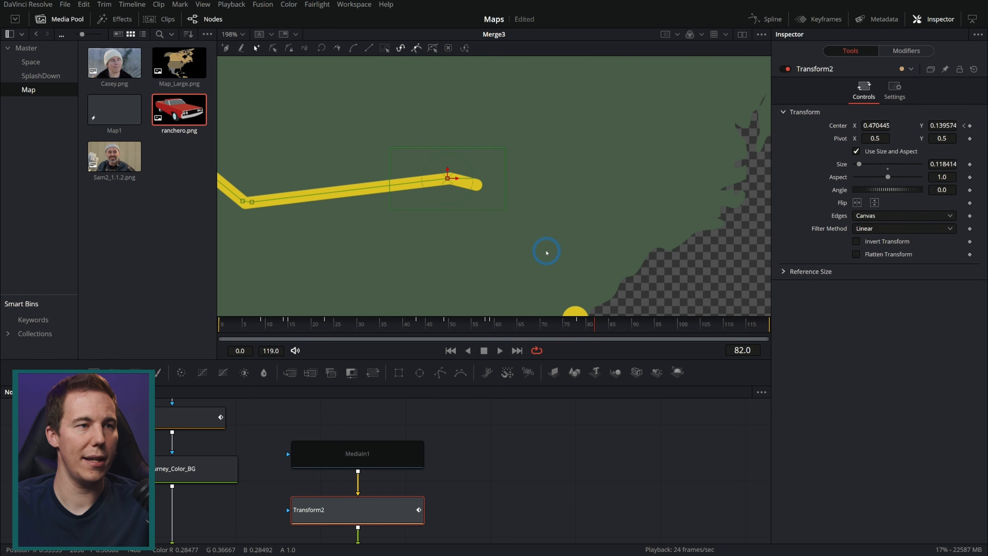
{"action": "key", "text": "bracketright"}
{"action": "key", "text": "bracketright"}
{"action": "key", "text": "bracketright"}
{"action": "key", "text": "bracketright"}
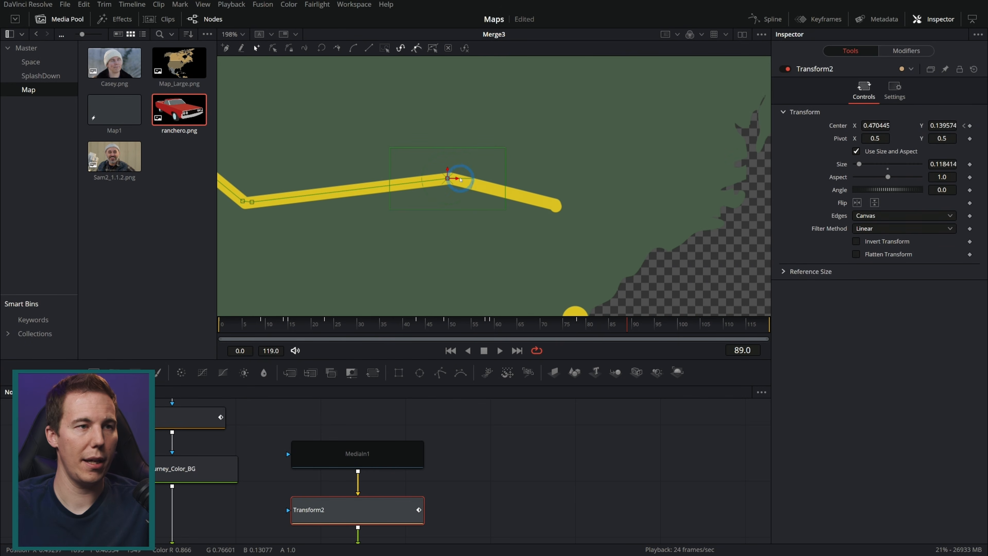
{"action": "left_click_drag", "start_coordinate": [447, 178], "coordinate": [566, 240]}
Keyframe Transform2's Center on the bend at about 0.597, 0.002, and at frames 99 and 100, ending on the route's end dot at about 0.600, -0.130.
{"action": "key", "text": "bracketright"}
{"action": "key", "text": "bracketright"}
{"action": "key", "text": "bracketright"}
{"action": "key", "text": "bracketright"}
{"action": "key", "text": "bracketright"}
{"action": "key", "text": "bracketright"}
{"action": "key", "text": "bracketright"}
{"action": "key", "text": "bracketright"}
{"action": "key", "text": "bracketright"}
{"action": "key", "text": "bracketright"}
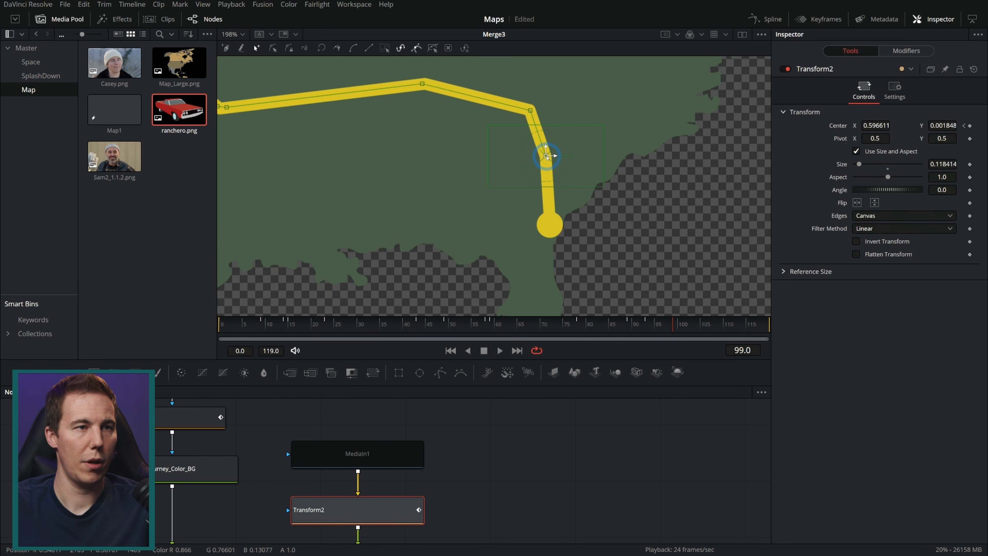
{"action": "left_click_drag", "start_coordinate": [546, 157], "coordinate": [549, 216]}
{"action": "key", "text": "bracketright"}
{"action": "left_click_drag", "start_coordinate": [549, 216], "coordinate": [548, 226]}
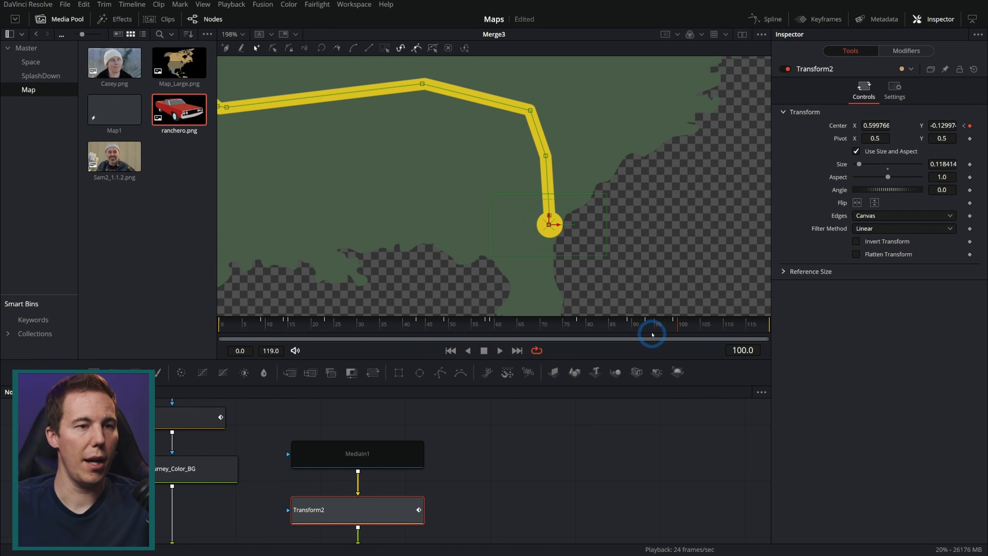
Scrub back through the timeline to check Transform2's motion path against the tip of the yellow journey line.
{"action": "left_click", "coordinate": [655, 330]}
{"action": "left_click_drag", "start_coordinate": [654, 330], "coordinate": [520, 327]}
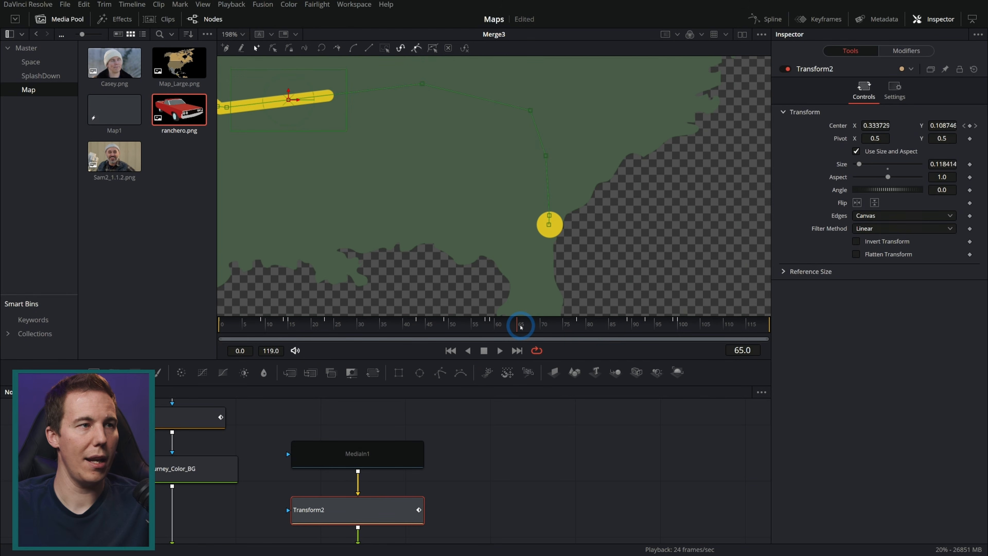
{"action": "left_click_drag", "start_coordinate": [417, 205], "coordinate": [560, 253]}
{"action": "left_click", "coordinate": [427, 323]}
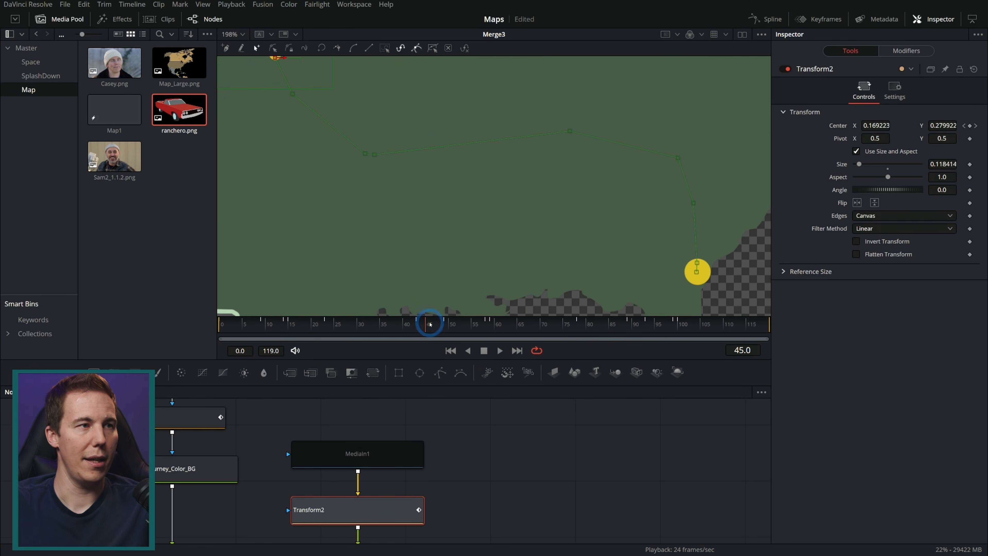
{"action": "left_click_drag", "start_coordinate": [276, 58], "coordinate": [459, 227]}
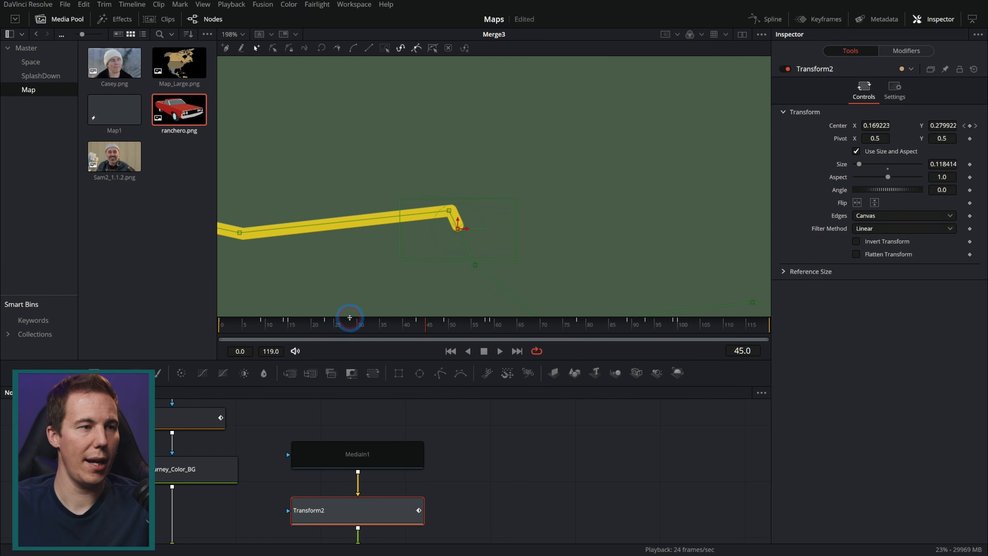
{"action": "left_click_drag", "start_coordinate": [356, 318], "coordinate": [363, 323]}
{"action": "left_click", "coordinate": [366, 327]}
{"action": "left_click_drag", "start_coordinate": [347, 289], "coordinate": [473, 286]}
{"action": "left_click_drag", "start_coordinate": [355, 327], "coordinate": [279, 323]}
{"action": "left_click", "coordinate": [359, 328]}
Re-enable the MediaIn1 car image and check its position on the route around frames 54 and 55.
{"action": "left_click", "coordinate": [357, 458]}
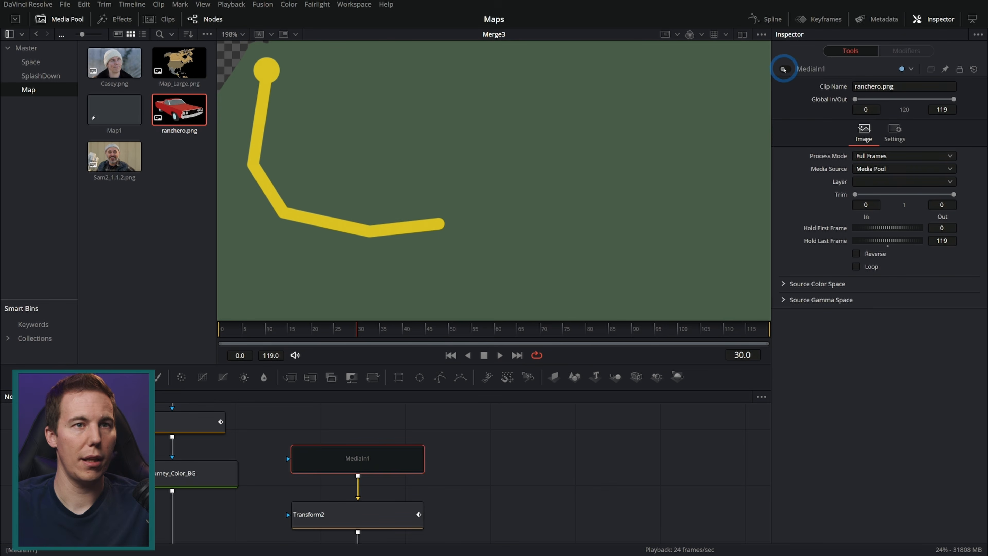
{"action": "left_click", "coordinate": [785, 69]}
{"action": "left_click_drag", "start_coordinate": [357, 329], "coordinate": [465, 324]}
{"action": "left_click_drag", "start_coordinate": [543, 258], "coordinate": [455, 202]}
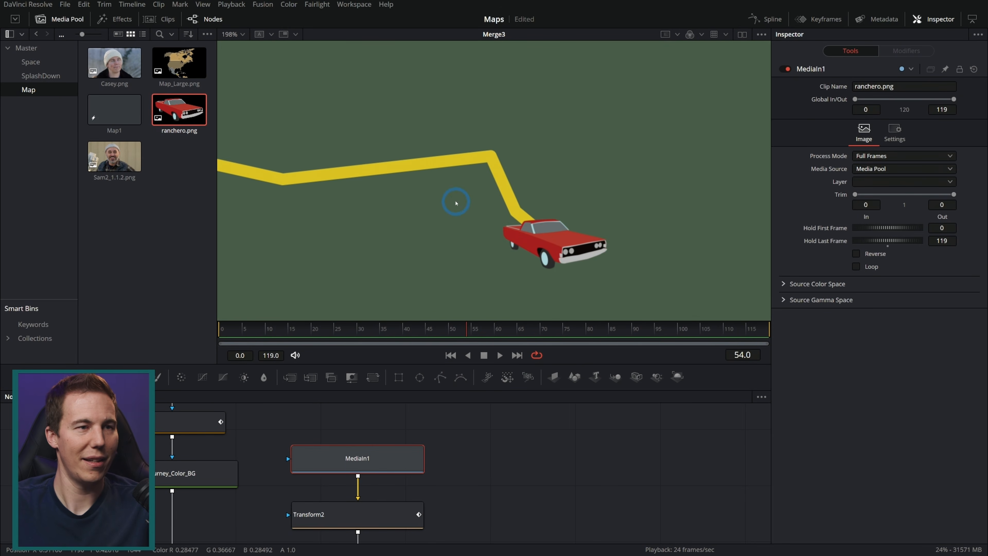
{"action": "scroll", "coordinate": [487, 213], "scroll_direction": "down", "scroll_amount": 5}
{"action": "scroll", "coordinate": [455, 204], "scroll_direction": "up", "scroll_amount": 3}
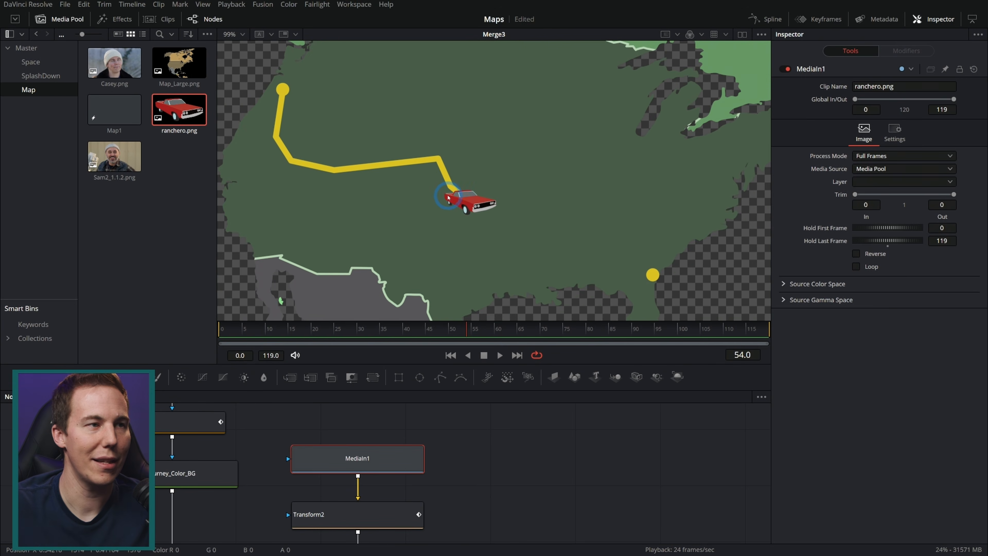
{"action": "scroll", "coordinate": [452, 201], "scroll_direction": "down", "scroll_amount": 2}
{"action": "mouse_move", "coordinate": [463, 327]}
{"action": "left_mouse_down"}
{"action": "mouse_move", "coordinate": [639, 337]}
{"action": "mouse_move", "coordinate": [528, 336]}
{"action": "mouse_move", "coordinate": [453, 286]}
{"action": "mouse_move", "coordinate": [287, 294]}
{"action": "mouse_move", "coordinate": [591, 322]}
{"action": "mouse_move", "coordinate": [657, 354]}
{"action": "mouse_move", "coordinate": [420, 327]}
{"action": "mouse_move", "coordinate": [475, 326]}
{"action": "left_mouse_up"}
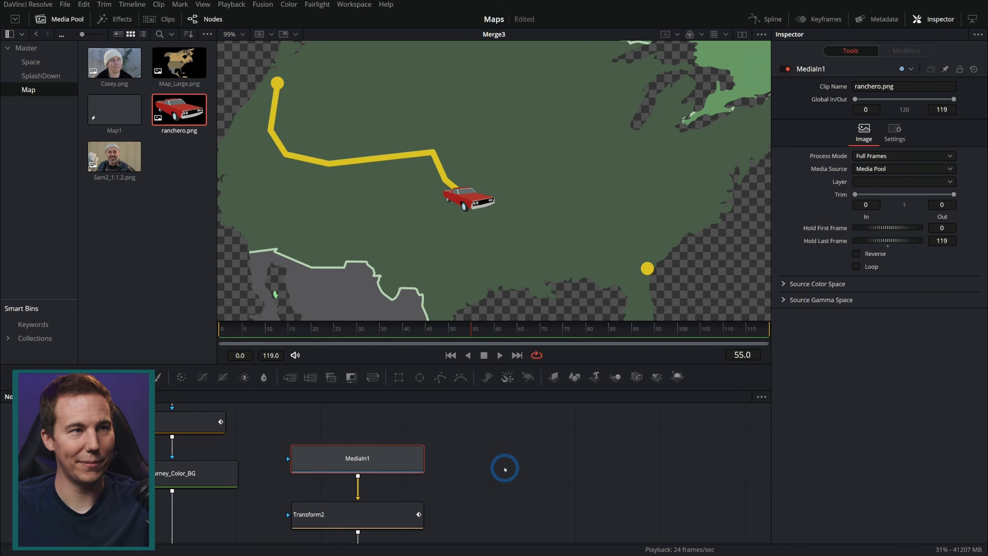
Rename the car's MediaIn1 node as Car_MI and its Transform2 node as Car_XF.
{"action": "left_click_drag", "start_coordinate": [503, 468], "coordinate": [512, 484]}
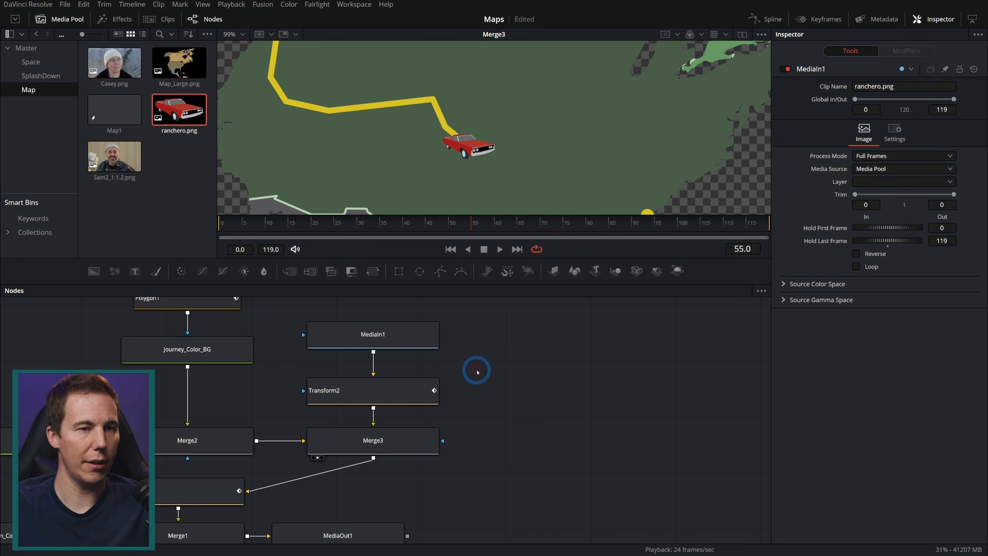
{"action": "left_click_drag", "start_coordinate": [474, 375], "coordinate": [574, 395]}
{"action": "left_click", "coordinate": [494, 357]}
{"action": "key", "text": "F2"}
{"action": "type", "text": "Car_MI"}
{"action": "key", "text": "Return"}
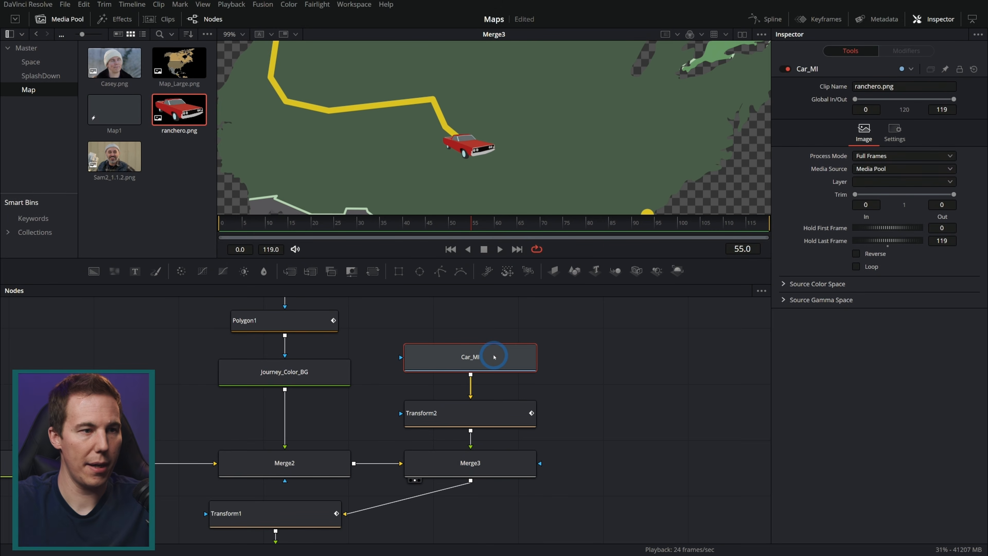
{"action": "left_click", "coordinate": [492, 422]}
{"action": "key", "text": "F2"}
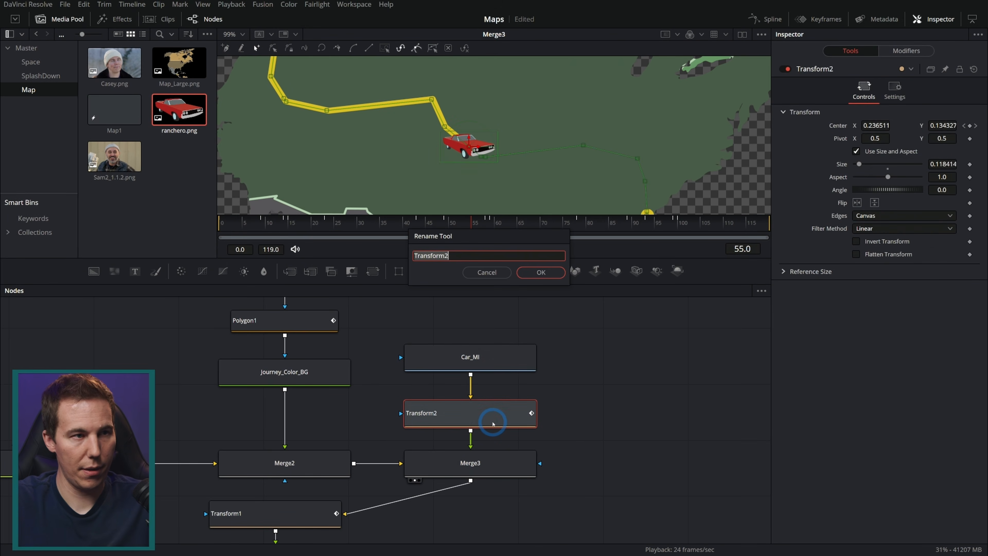
{"action": "key", "text": "Return"}
Line up the upper node branch with Transform1, move Transform1 closer to Merge1 and rename it Camera_XF.
{"action": "left_click_drag", "start_coordinate": [525, 478], "coordinate": [426, 431]}
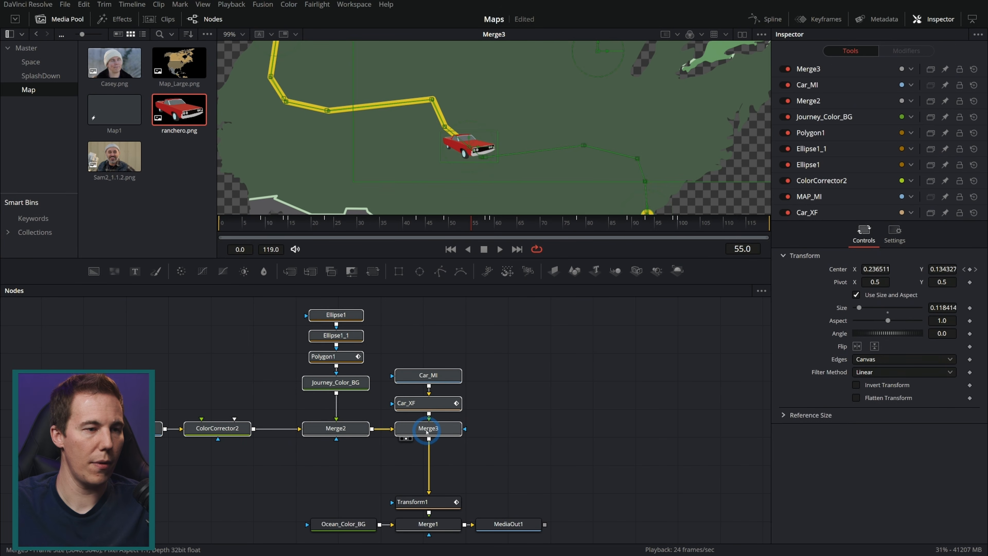
{"action": "left_click_drag", "start_coordinate": [430, 503], "coordinate": [431, 486]}
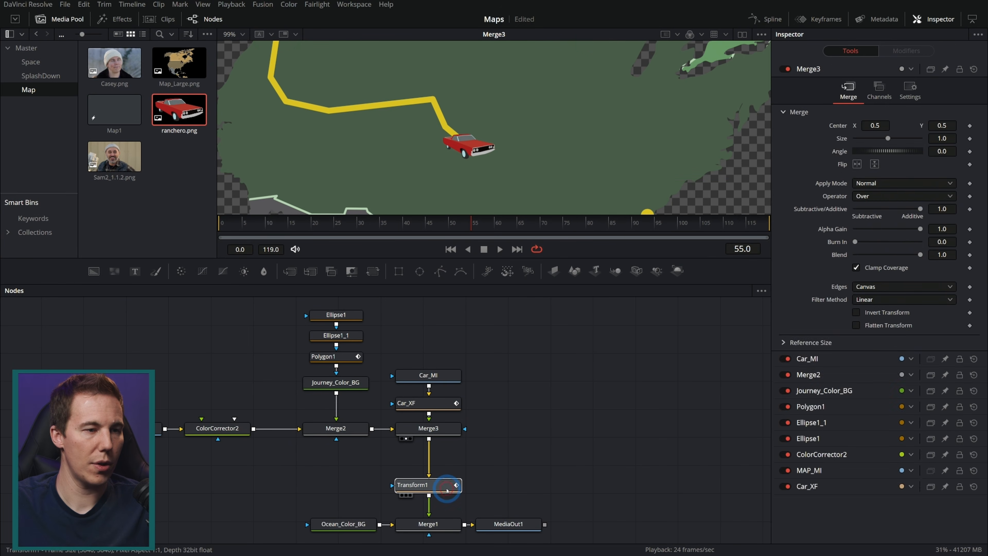
{"action": "key", "text": "F2"}
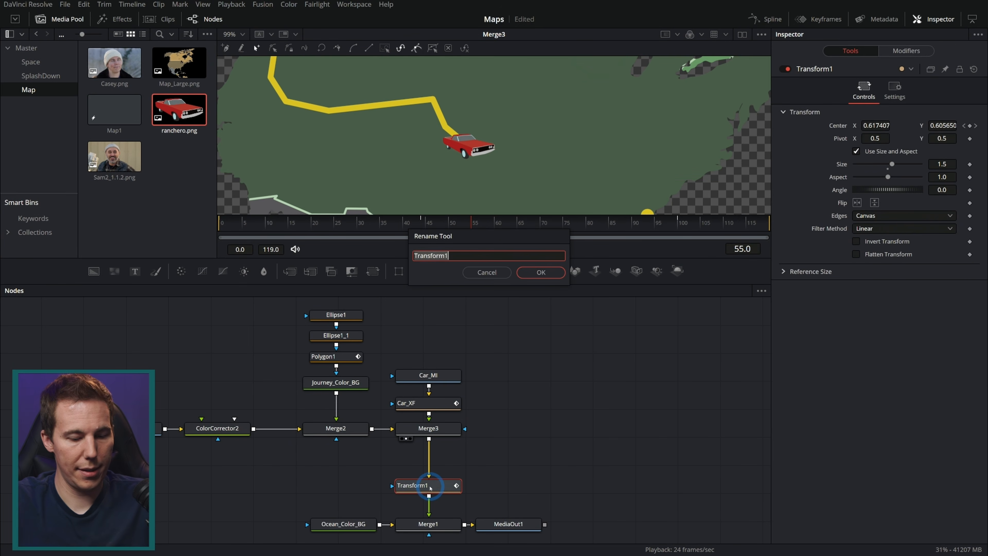
{"action": "key", "text": "Return"}
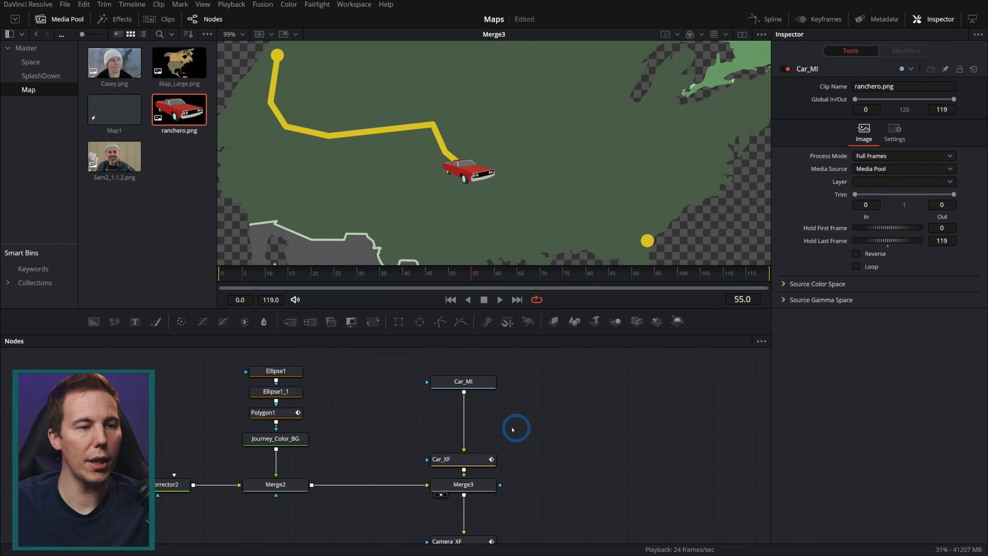
View the Car_MI image on its own in the viewer, reselect Car_XF and save the project.
{"action": "scroll", "coordinate": [501, 431], "scroll_direction": "up", "scroll_amount": 5}
{"action": "left_click", "coordinate": [463, 489]}
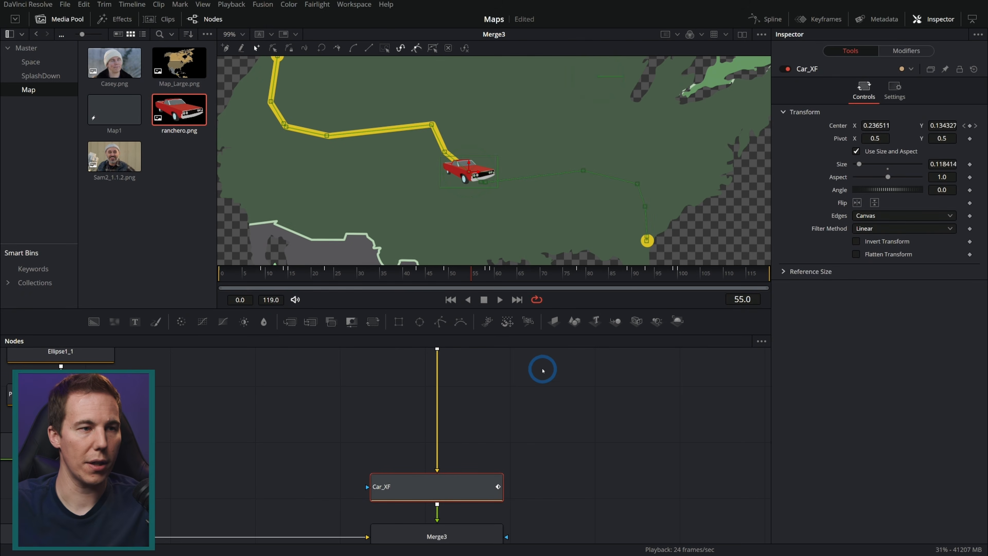
{"action": "scroll", "coordinate": [544, 376], "scroll_direction": "up", "scroll_amount": 3}
{"action": "left_click", "coordinate": [482, 425]}
{"action": "key", "text": "2"}
{"action": "scroll", "coordinate": [554, 151], "scroll_direction": "up", "scroll_amount": 2}
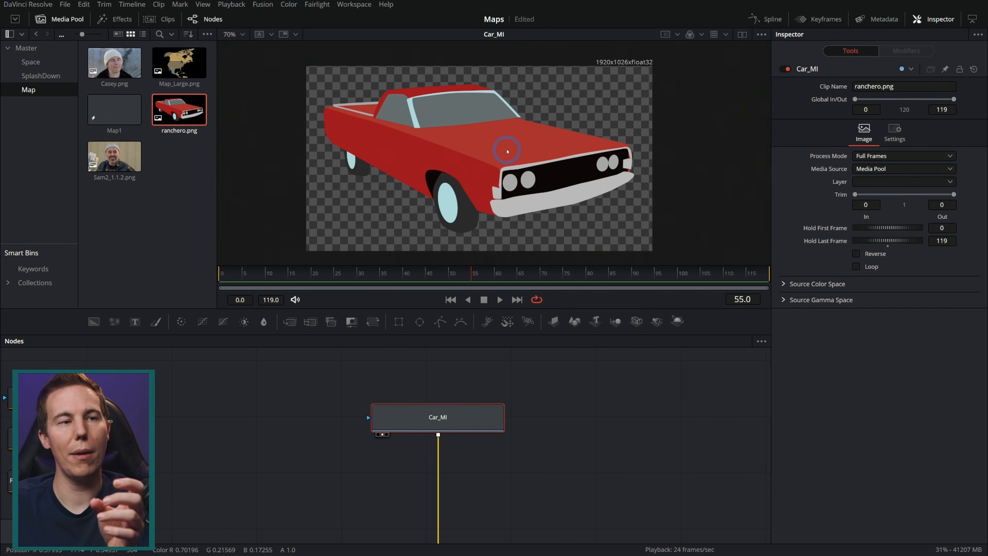
{"action": "scroll", "coordinate": [549, 494], "scroll_direction": "down", "scroll_amount": 5}
{"action": "left_click", "coordinate": [461, 457]}
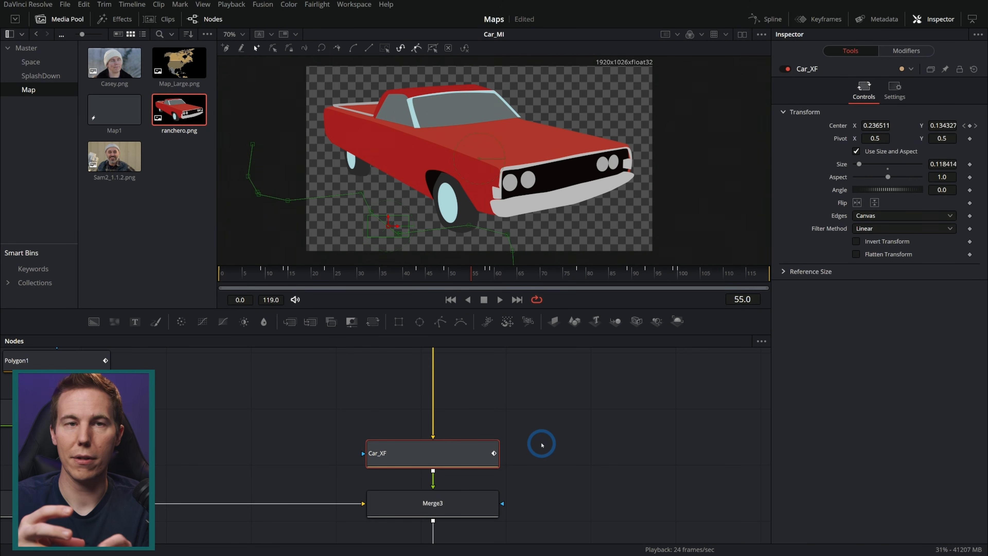
{"action": "key", "text": "ctrl+s"}
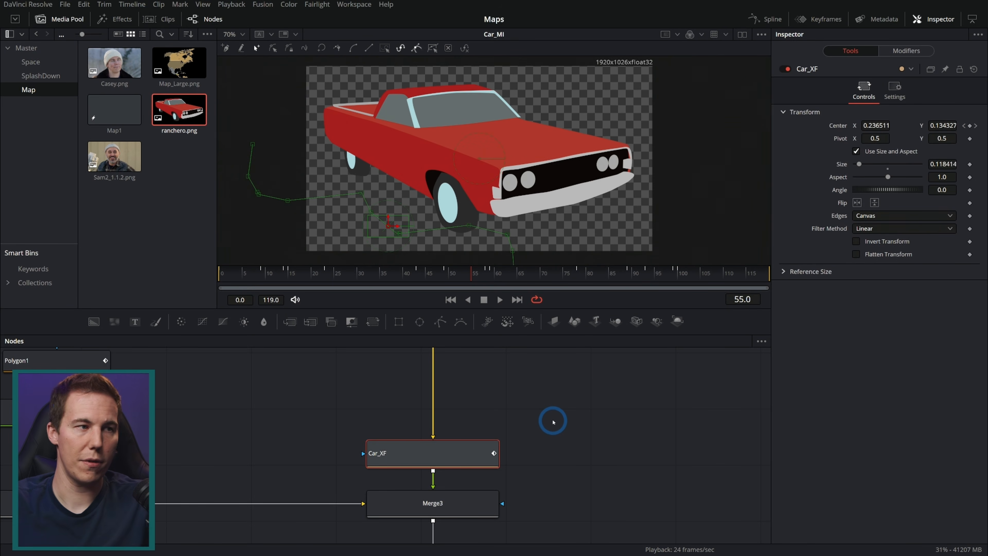
Add the Sam2_1.1.2.png portrait as a media node above Car_MI and show it in an enlarged viewer.
{"action": "scroll", "coordinate": [540, 416], "scroll_direction": "up", "scroll_amount": 6}
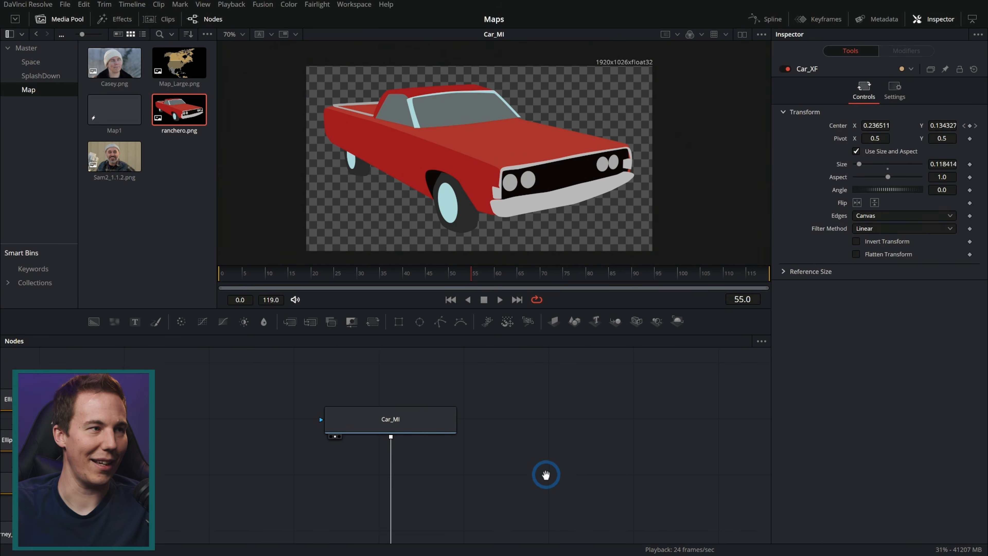
{"action": "left_click_drag", "start_coordinate": [114, 158], "coordinate": [522, 445]}
{"action": "left_click", "coordinate": [481, 424]}
{"action": "key", "text": "1"}
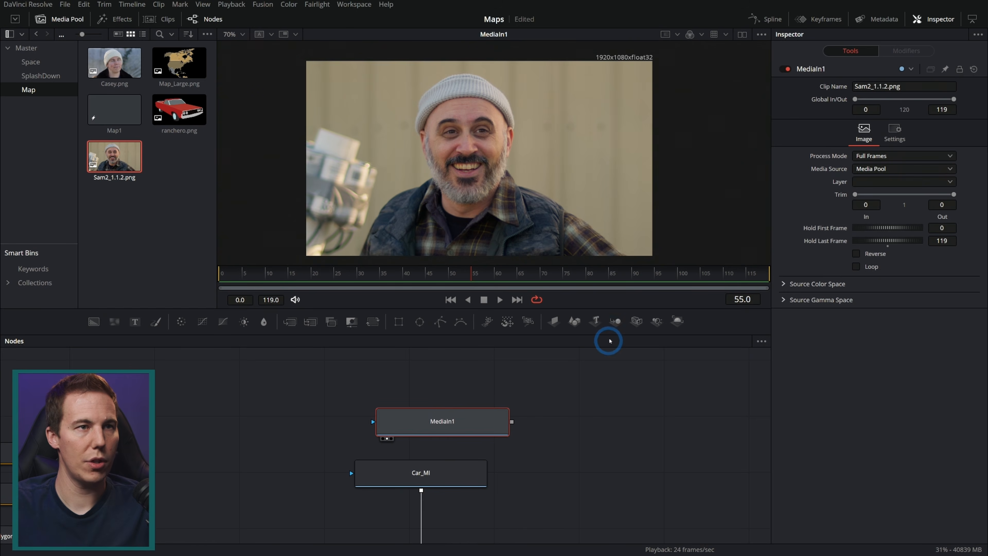
{"action": "left_click_drag", "start_coordinate": [551, 307], "coordinate": [556, 374]}
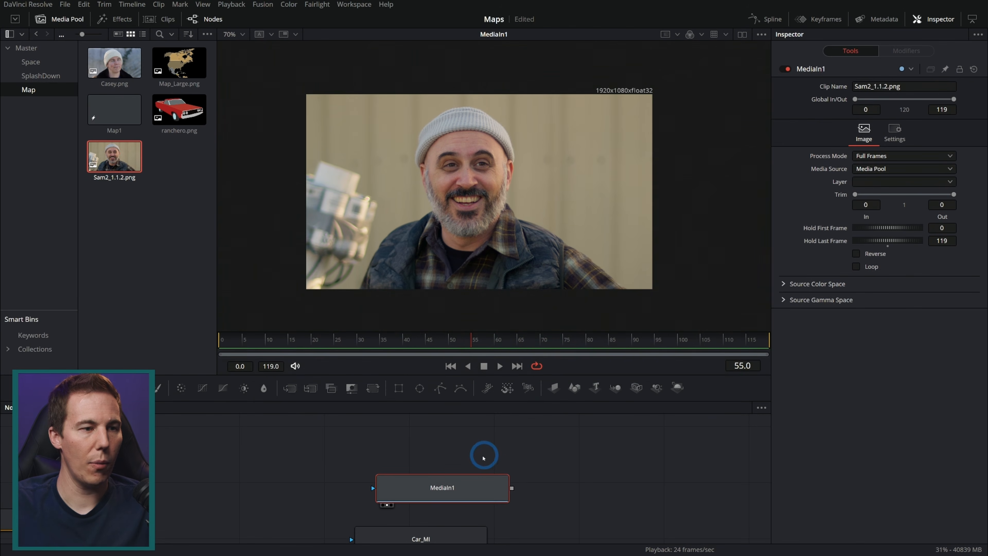
Set the new MediaIn1 node apart, attach a Polygon mask to it and disable the mask to show the full portrait.
{"action": "left_click_drag", "start_coordinate": [467, 489], "coordinate": [554, 482]}
{"action": "left_click", "coordinate": [552, 437]}
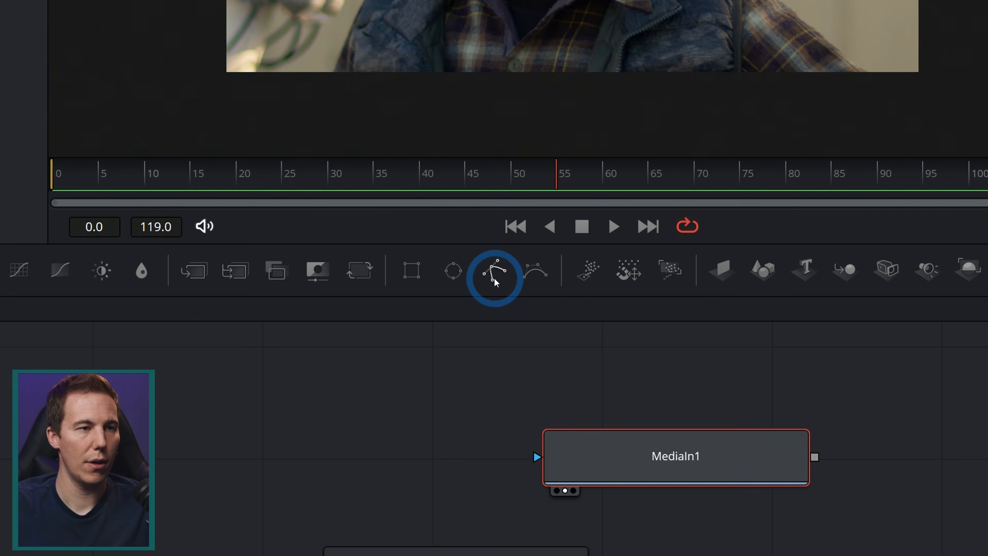
{"action": "left_click", "coordinate": [440, 390]}
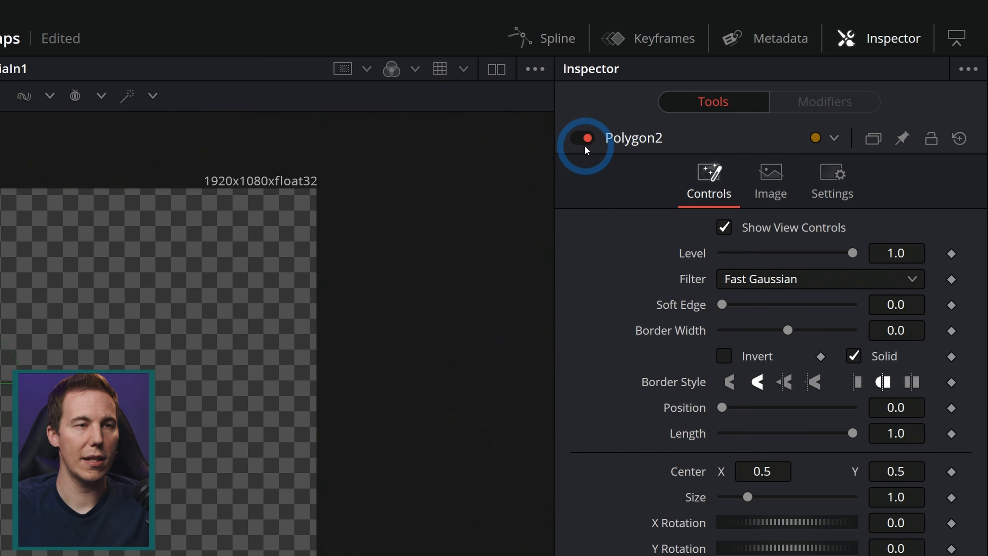
{"action": "left_click", "coordinate": [587, 139]}
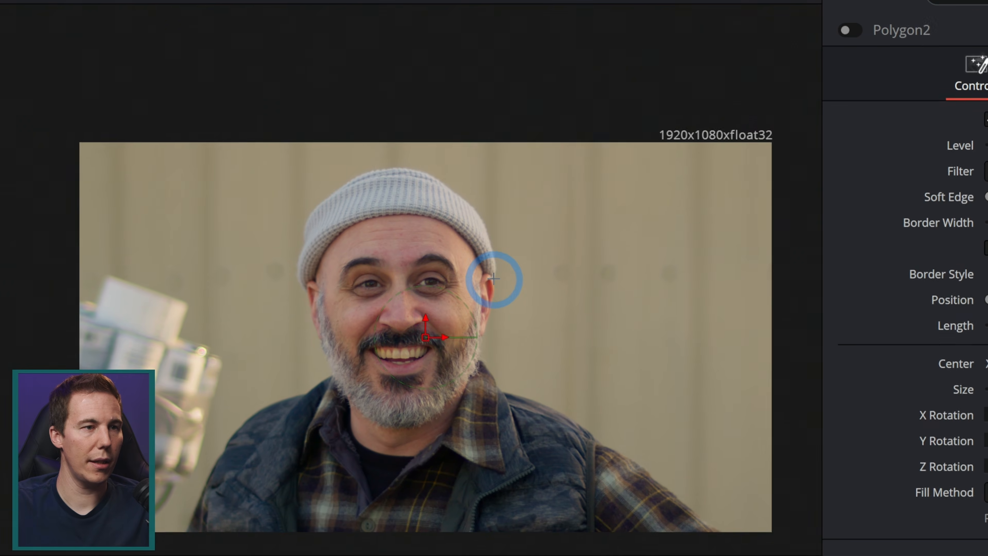
Trace the polygon mask from one ear up over the man's beanie to its opposite edge.
{"action": "left_click", "coordinate": [556, 152]}
{"action": "left_click_drag", "start_coordinate": [556, 135], "coordinate": [553, 128]}
{"action": "left_click", "coordinate": [493, 276]}
{"action": "left_click", "coordinate": [476, 251]}
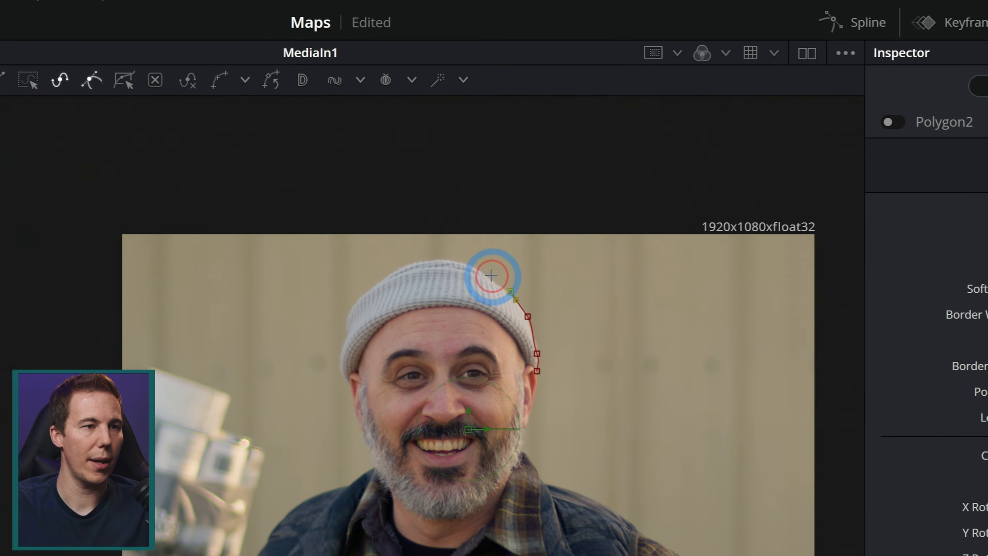
{"action": "left_click", "coordinate": [450, 236]}
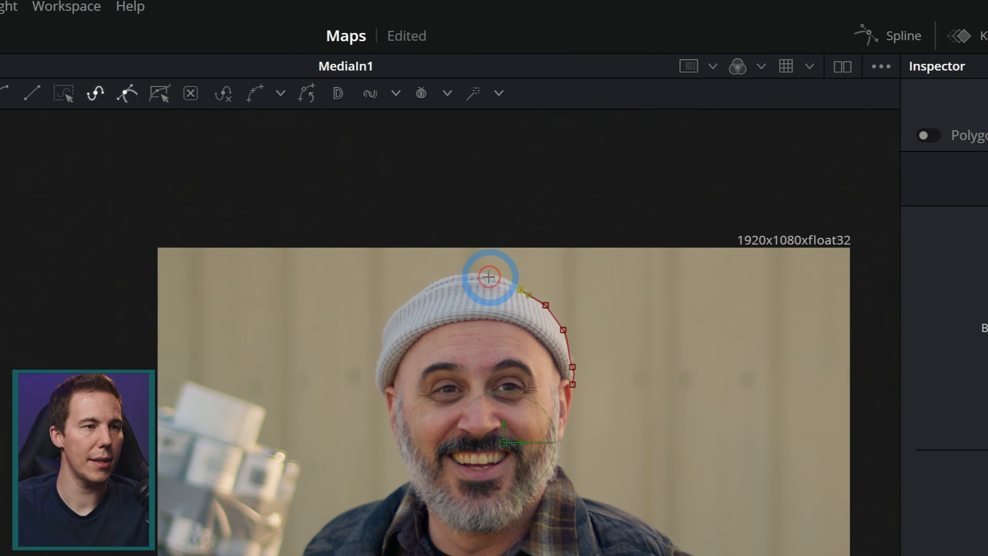
{"action": "left_click", "coordinate": [474, 275]}
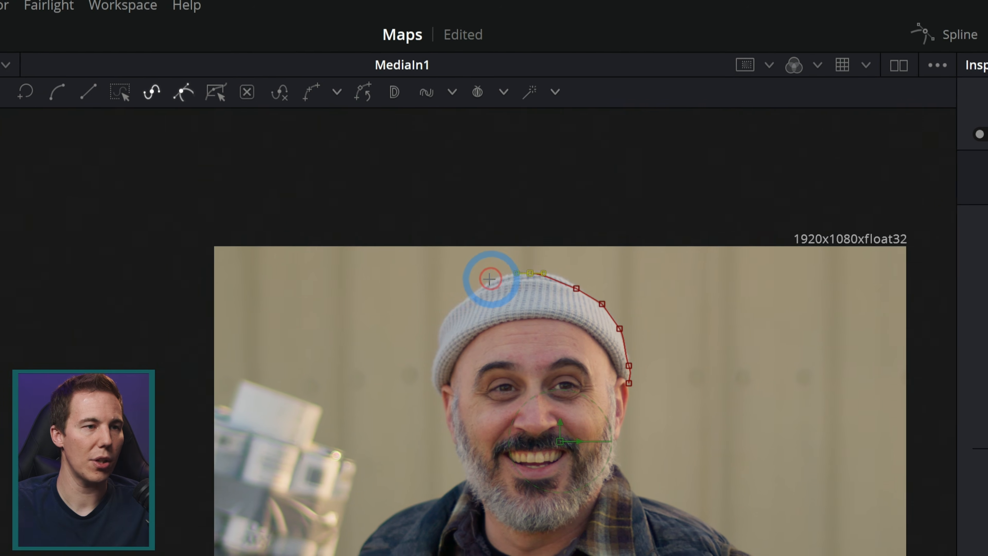
{"action": "left_click", "coordinate": [421, 289]}
{"action": "left_click", "coordinate": [493, 279]}
{"action": "left_click", "coordinate": [476, 365]}
{"action": "left_click", "coordinate": [484, 388]}
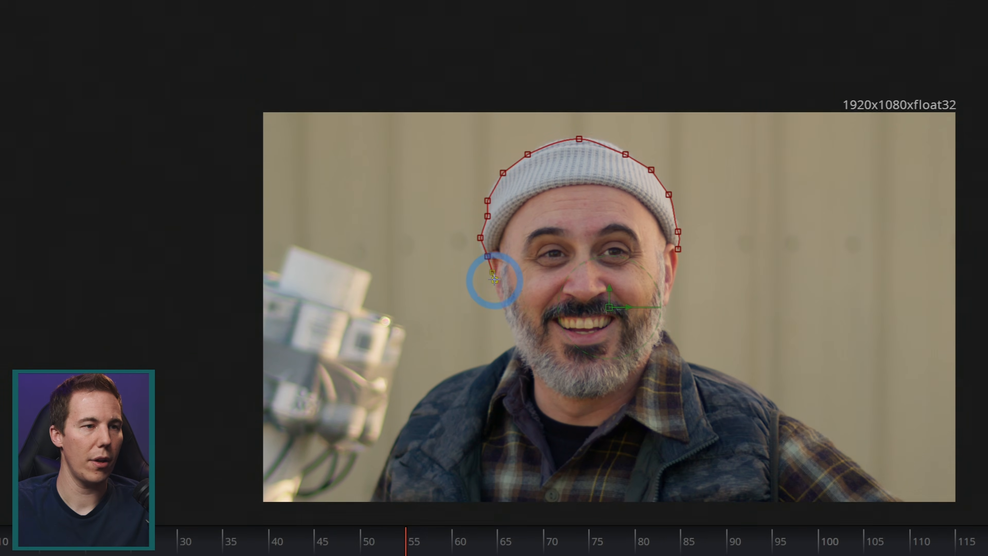
Continue the mask down the side of the face, around the beard and up to the first ear, closing the shape.
{"action": "left_click", "coordinate": [491, 414]}
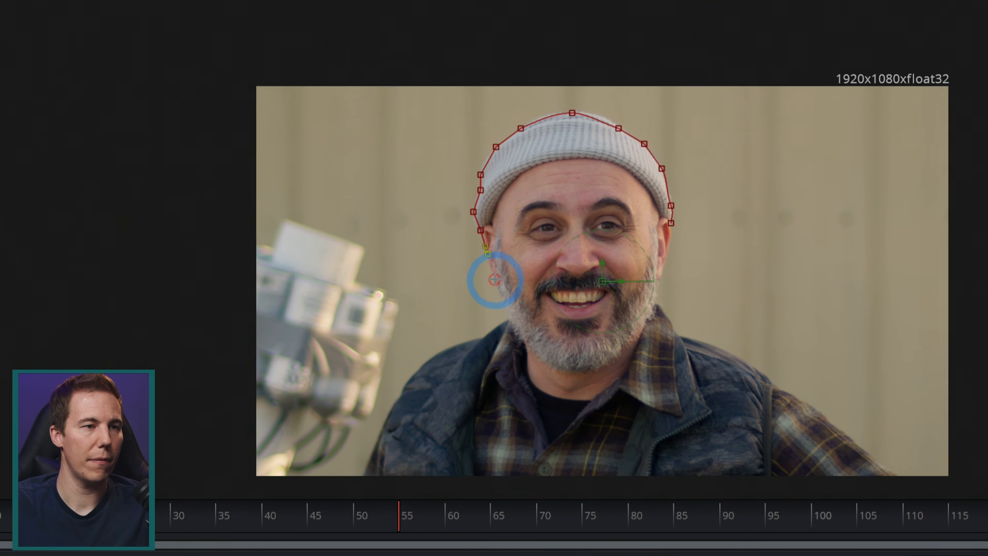
{"action": "left_click", "coordinate": [500, 435]}
{"action": "left_click_drag", "start_coordinate": [518, 471], "coordinate": [528, 483]}
{"action": "left_click_drag", "start_coordinate": [519, 298], "coordinate": [535, 306]}
{"action": "left_click", "coordinate": [569, 295]}
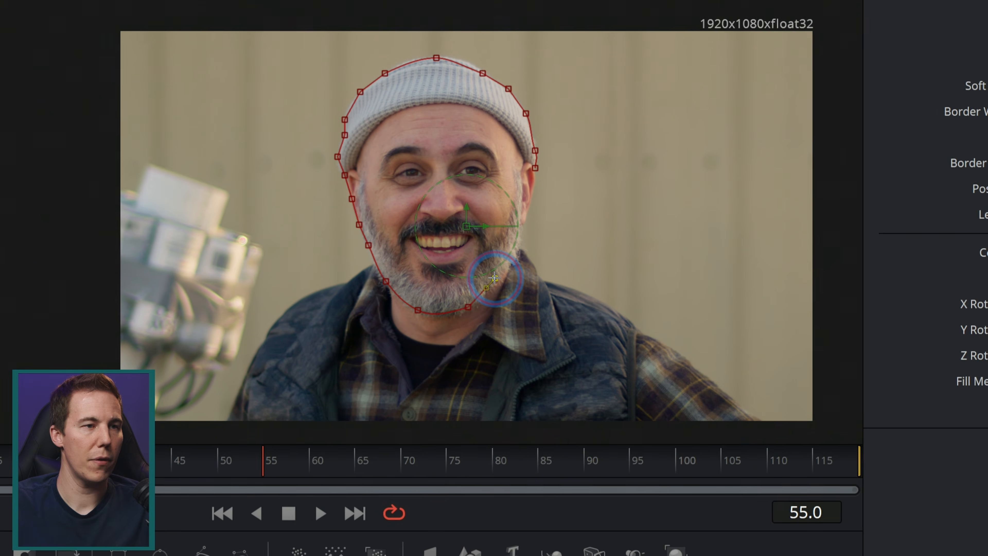
{"action": "left_click", "coordinate": [596, 267]}
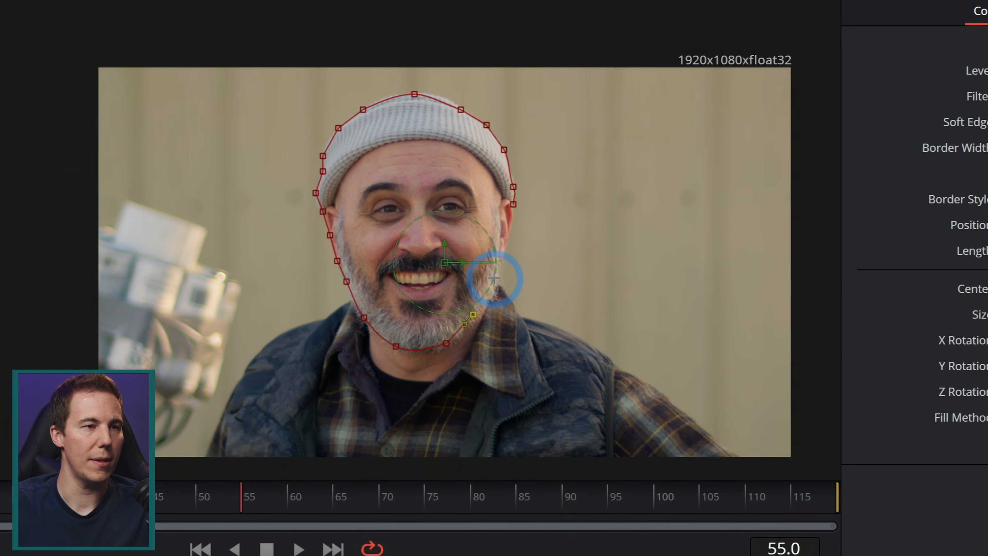
{"action": "left_click", "coordinate": [495, 278]}
{"action": "left_click", "coordinate": [503, 254]}
{"action": "left_click", "coordinate": [510, 234]}
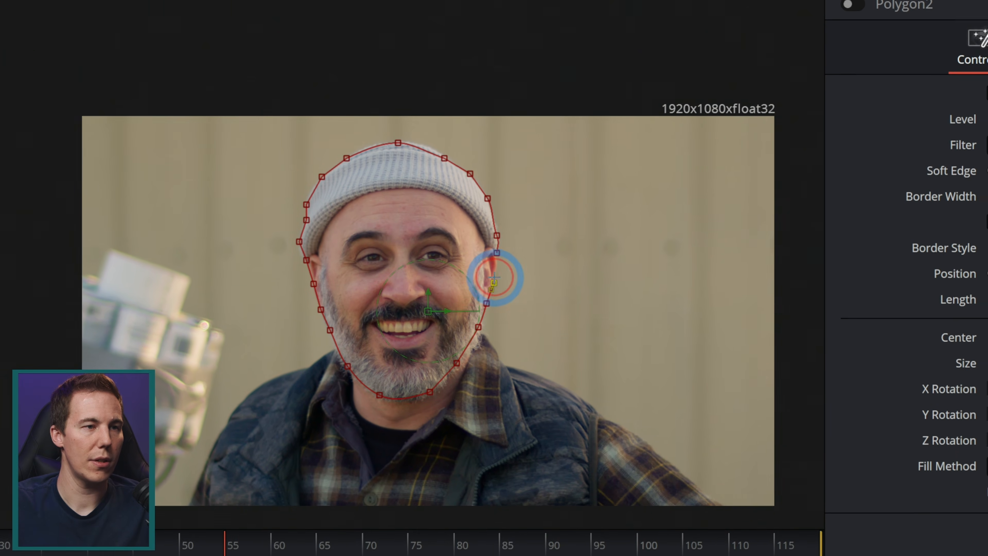
{"action": "left_click", "coordinate": [511, 221]}
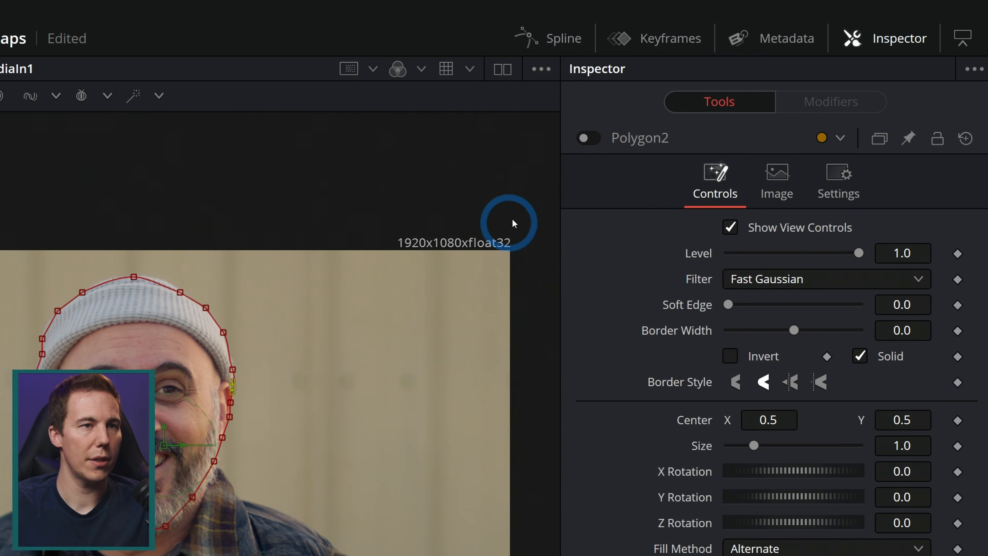
Re-enable the Polygon2 mask, select MediaIn1 and inspect the edges of the cut-out head in the viewer.
{"action": "left_click", "coordinate": [851, 25]}
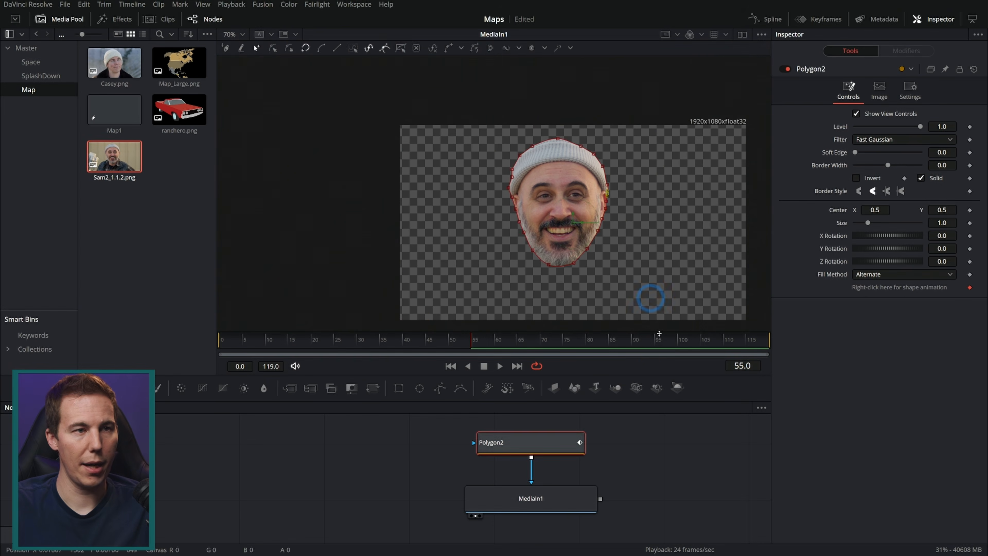
{"action": "left_click", "coordinate": [573, 506]}
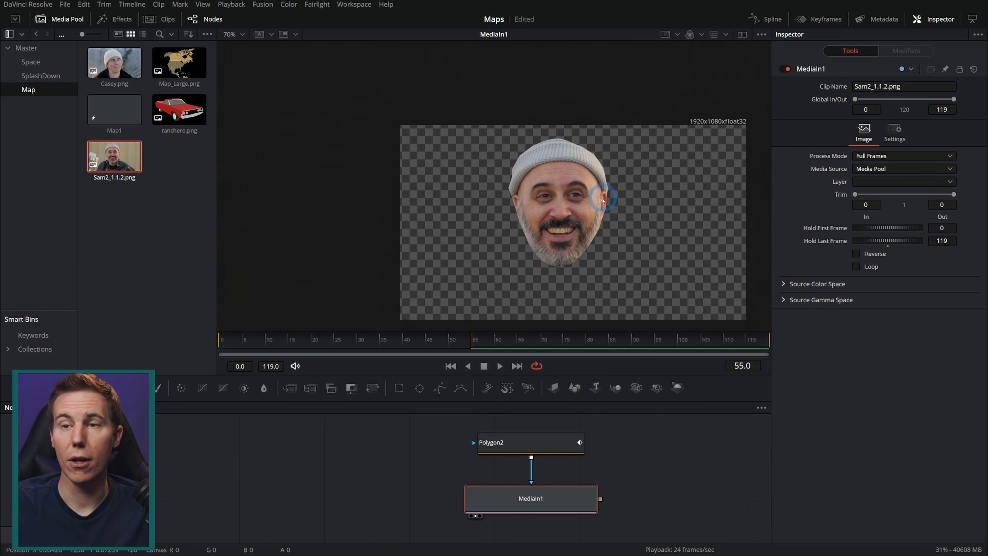
{"action": "scroll", "coordinate": [616, 216], "scroll_direction": "up", "scroll_amount": 2}
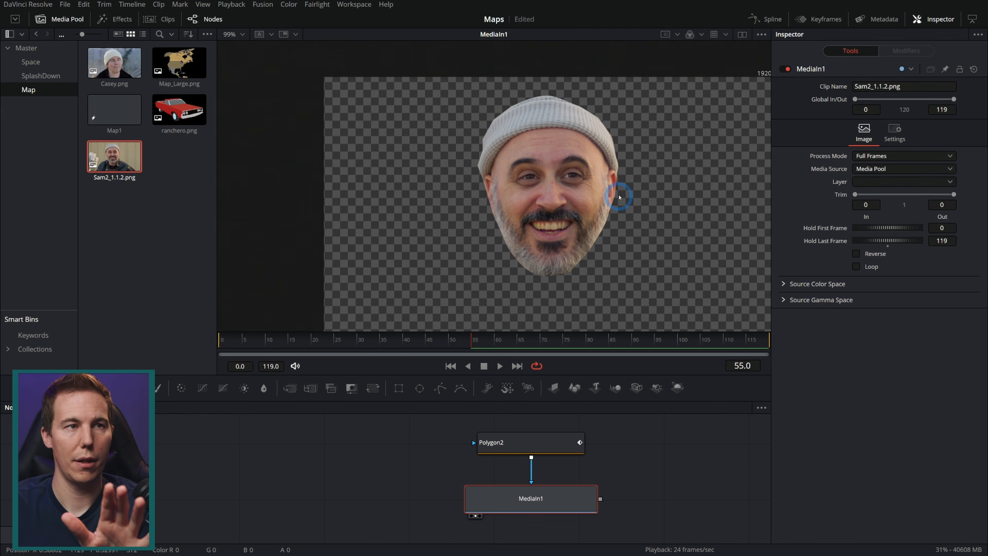
{"action": "left_click_drag", "start_coordinate": [622, 201], "coordinate": [563, 173]}
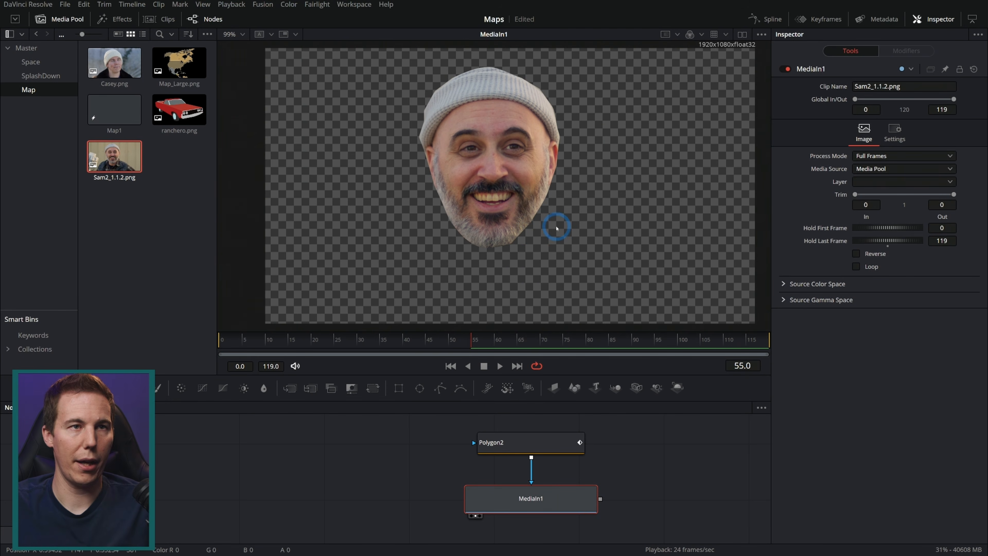
Arrange the head's MediaIn1 and Polygon2 nodes beside Car_MI and merge them over the car, ahead of Car_XF.
{"action": "left_click_drag", "start_coordinate": [509, 447], "coordinate": [507, 465]}
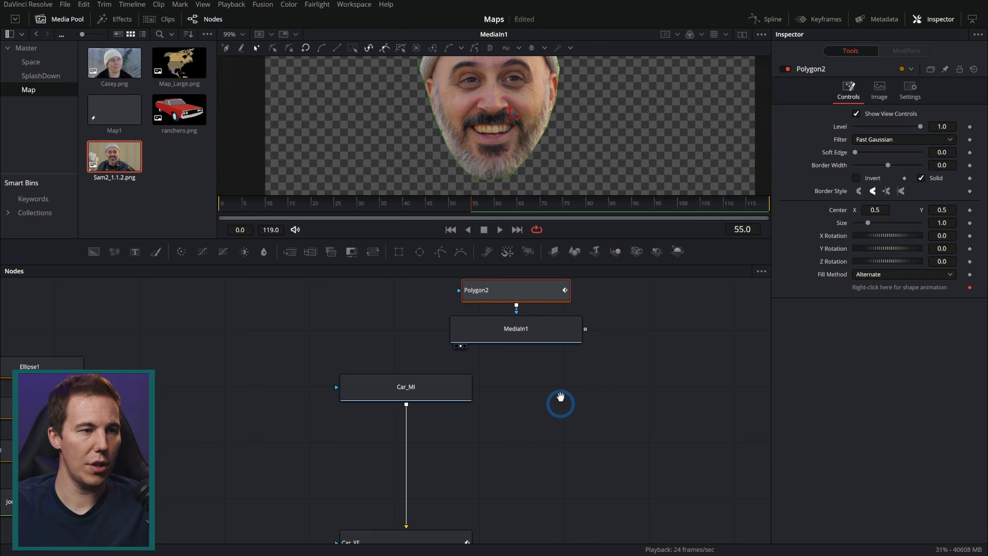
{"action": "left_click_drag", "start_coordinate": [445, 368], "coordinate": [327, 375]}
{"action": "left_click_drag", "start_coordinate": [595, 304], "coordinate": [298, 387]}
{"action": "left_click_drag", "start_coordinate": [504, 370], "coordinate": [420, 396]}
{"action": "left_click_drag", "start_coordinate": [330, 372], "coordinate": [269, 409]}
{"action": "left_click_drag", "start_coordinate": [438, 353], "coordinate": [468, 440]}
{"action": "left_click_drag", "start_coordinate": [472, 441], "coordinate": [583, 339]}
{"action": "left_click_drag", "start_coordinate": [560, 391], "coordinate": [450, 397]}
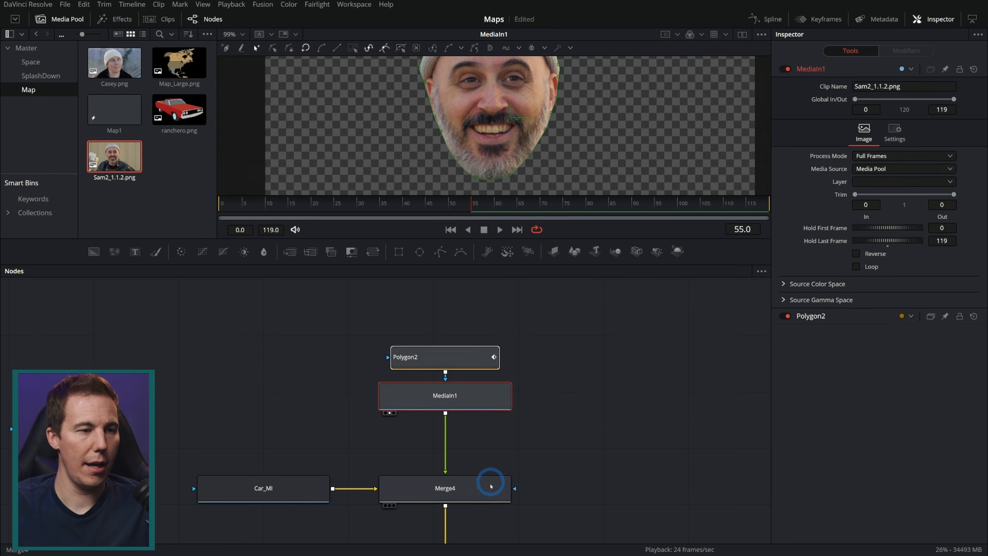
Show the Merge4 composite of head and car in an enlarged viewer.
{"action": "left_click", "coordinate": [491, 486]}
{"action": "key", "text": "1"}
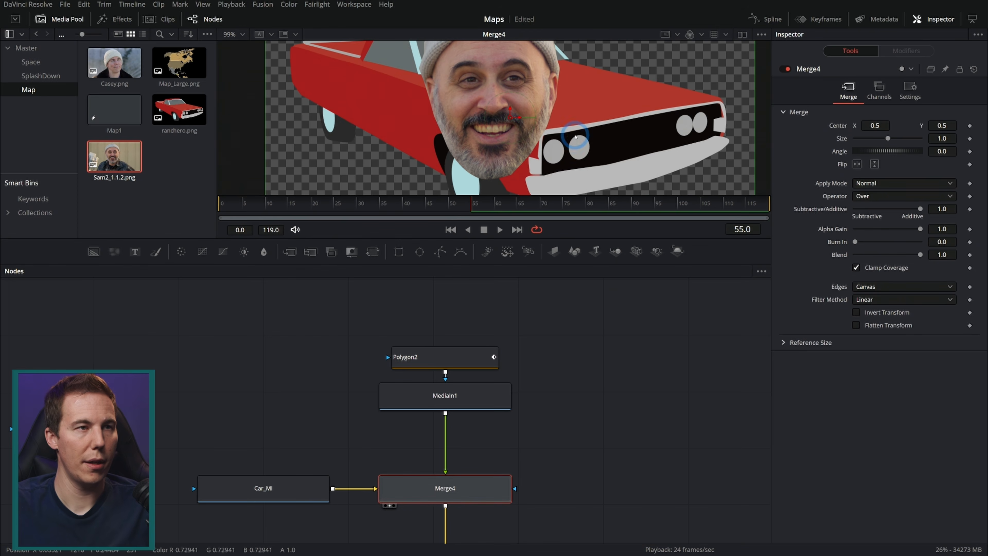
{"action": "left_click_drag", "start_coordinate": [590, 237], "coordinate": [578, 290]}
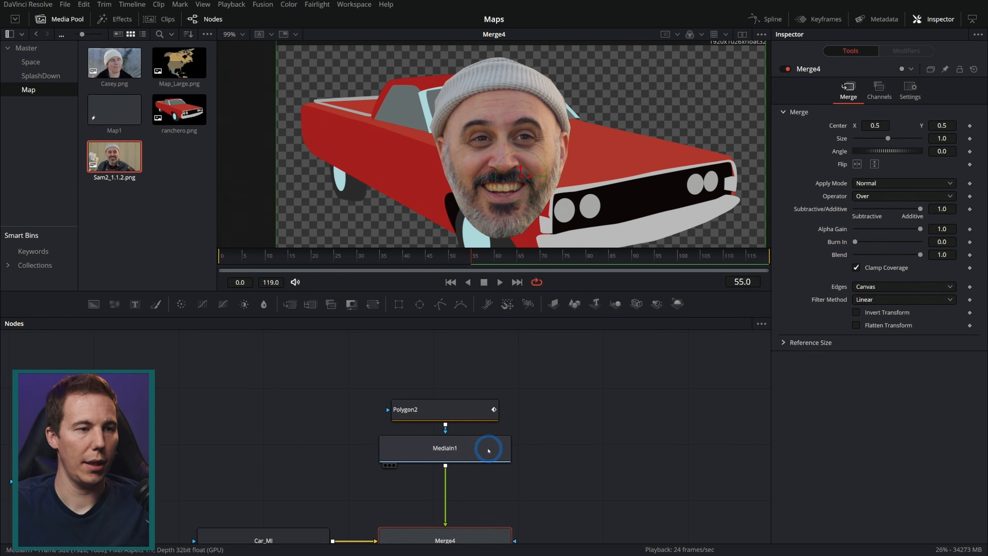
Add a Transform after MediaIn1, set its size to 0.58 and place the head above the car's rear seat, centred at about 0.26, 0.80.
{"action": "left_click", "coordinate": [492, 455]}
{"action": "key", "text": "shift+space"}
{"action": "type", "text": "xf"}
{"action": "key", "text": "Return"}
{"action": "left_click_drag", "start_coordinate": [887, 163], "coordinate": [873, 163]}
{"action": "left_click_drag", "start_coordinate": [521, 176], "coordinate": [427, 121]}
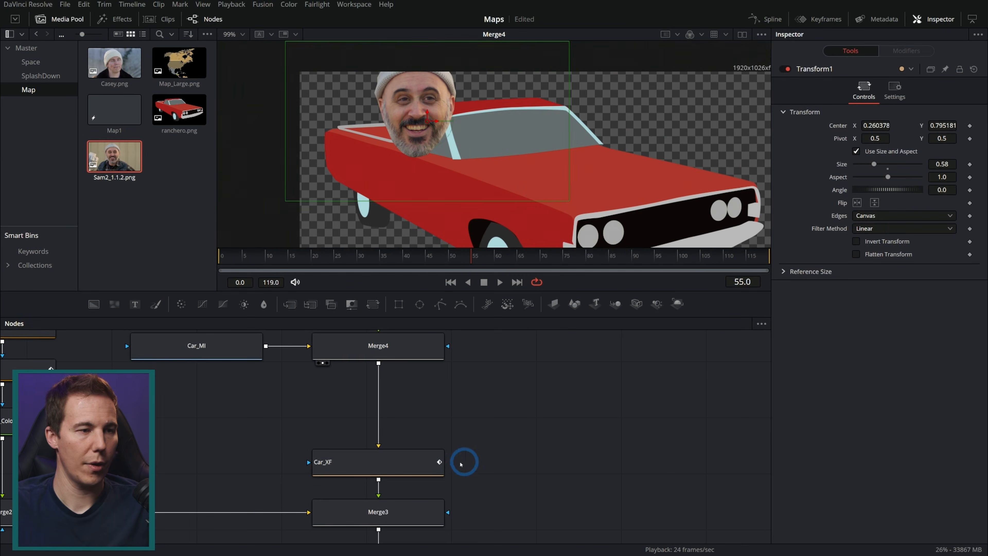
View Car_XF up close and scrub the timeline to check that the head travels with the car.
{"action": "left_click", "coordinate": [394, 470]}
{"action": "key", "text": "1"}
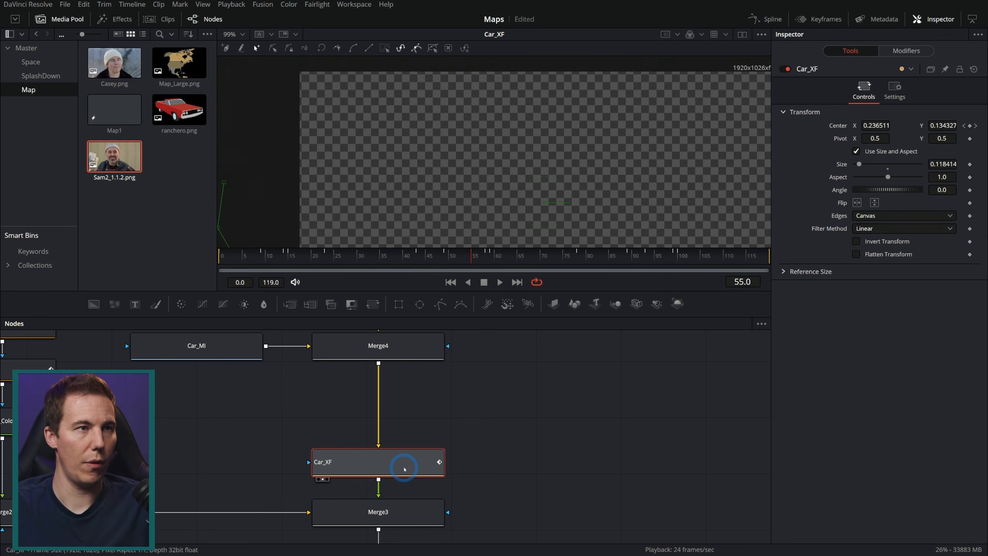
{"action": "scroll", "coordinate": [413, 186], "scroll_direction": "up", "scroll_amount": 5}
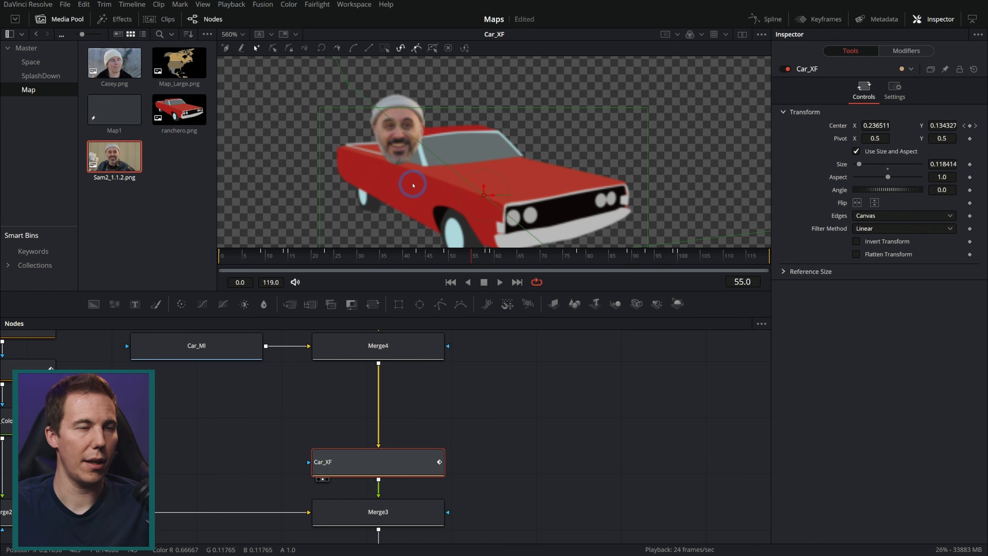
{"action": "mouse_move", "coordinate": [462, 254]}
{"action": "left_mouse_down"}
{"action": "mouse_move", "coordinate": [487, 256]}
{"action": "mouse_move", "coordinate": [462, 255]}
{"action": "mouse_move", "coordinate": [472, 251]}
{"action": "left_mouse_up"}
{"action": "left_click_drag", "start_coordinate": [492, 356], "coordinate": [493, 415]}
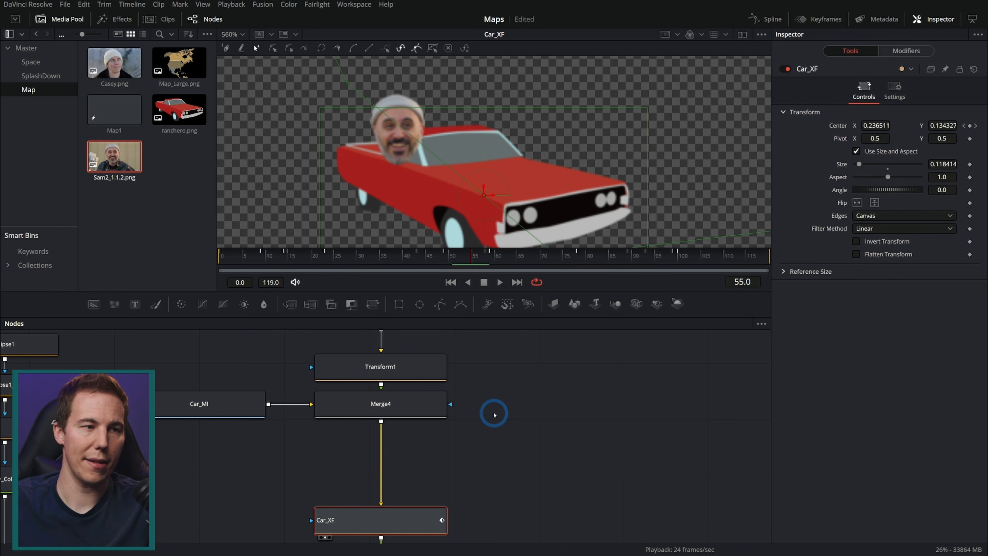
{"action": "left_click_drag", "start_coordinate": [413, 258], "coordinate": [470, 261]}
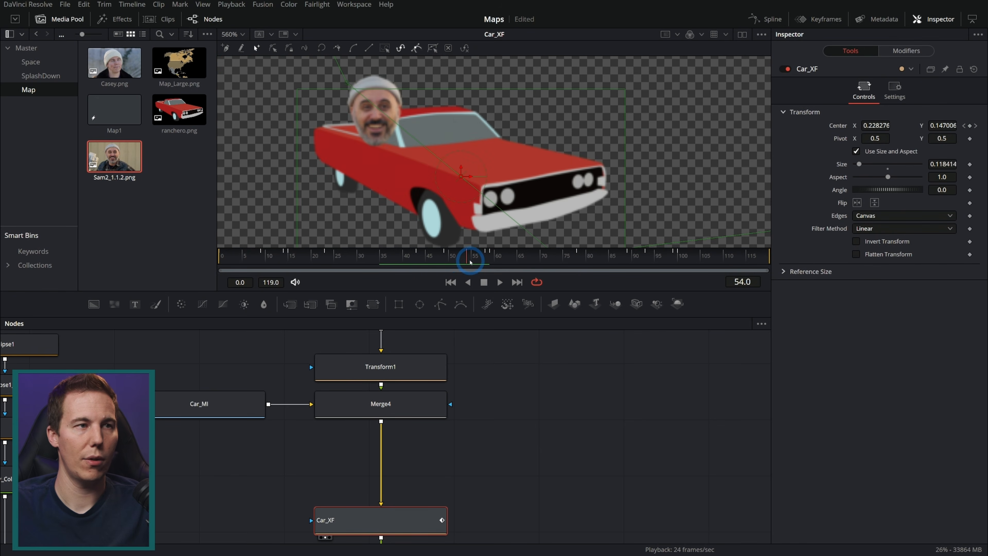
Rename the head's MediaIn1 node to Sam_Face_MI.
{"action": "left_click", "coordinate": [491, 377]}
{"action": "left_click_drag", "start_coordinate": [528, 373], "coordinate": [520, 447]}
{"action": "left_click", "coordinate": [431, 424]}
{"action": "key", "text": "F2"}
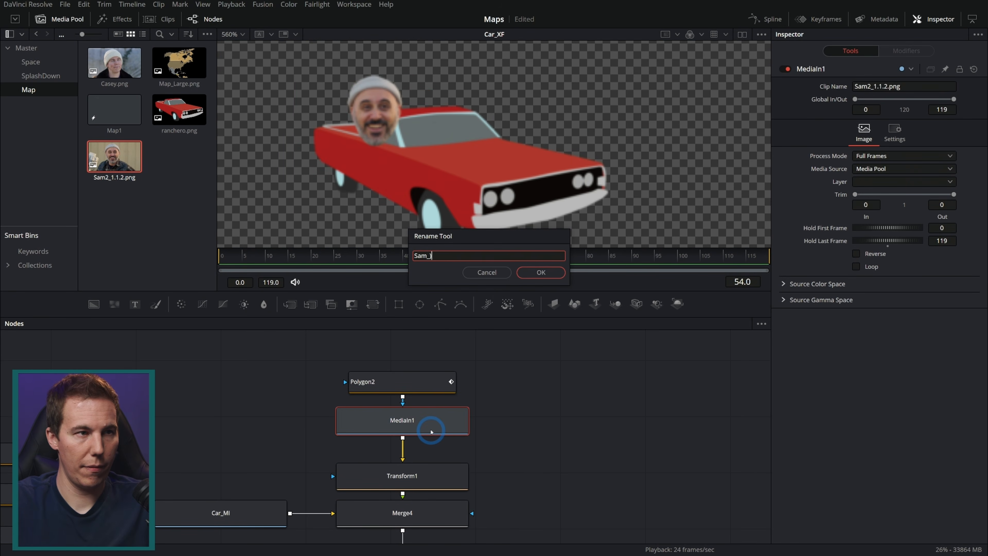
{"action": "type", "text": "Sam_Face_"}
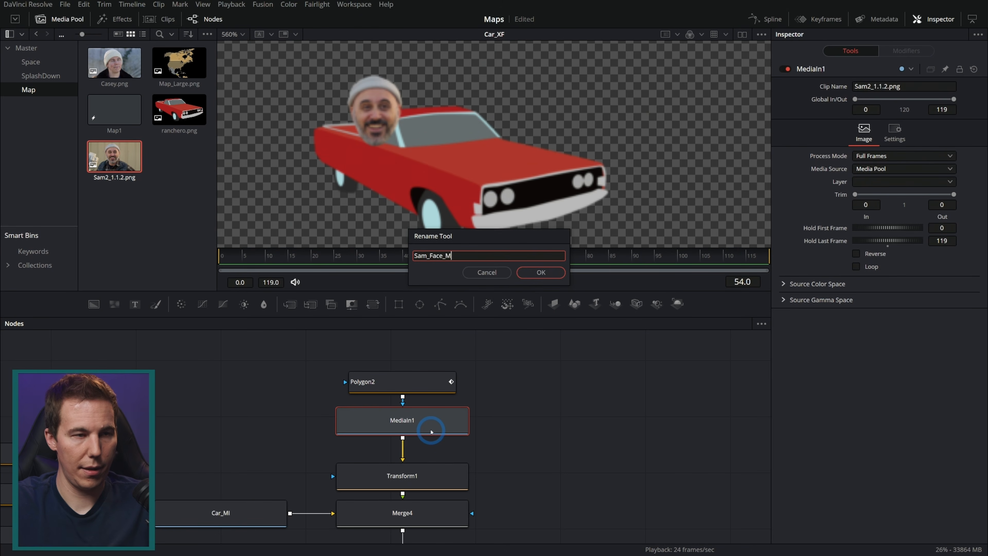
{"action": "type", "text": "MI"}
{"action": "key", "text": "Return"}
Add the Casey.png portrait as a media node beside Sam_Face_MI and show it in an enlarged viewer.
{"action": "left_click_drag", "start_coordinate": [114, 63], "coordinate": [588, 419]}
{"action": "key", "text": "2"}
{"action": "scroll", "coordinate": [552, 209], "scroll_direction": "down", "scroll_amount": 10}
{"action": "left_click_drag", "start_coordinate": [567, 193], "coordinate": [506, 203]}
{"action": "scroll", "coordinate": [469, 198], "scroll_direction": "up", "scroll_amount": 3}
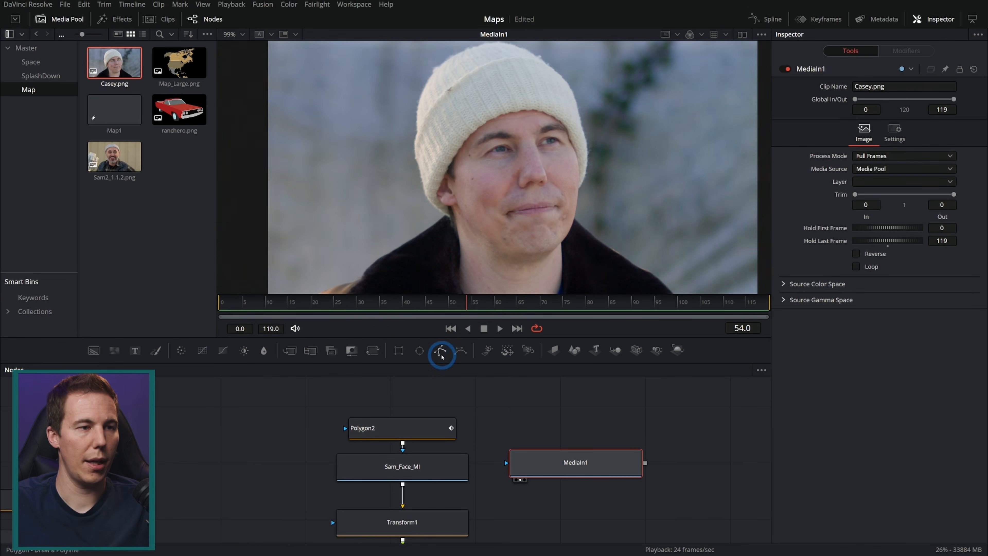
Attach a Polygon mask to the new MediaIn1 node and disable the mask to show the full portrait.
{"action": "left_click", "coordinate": [441, 352]}
{"action": "left_click_drag", "start_coordinate": [605, 414], "coordinate": [614, 470]}
{"action": "left_click_drag", "start_coordinate": [578, 413], "coordinate": [605, 415]}
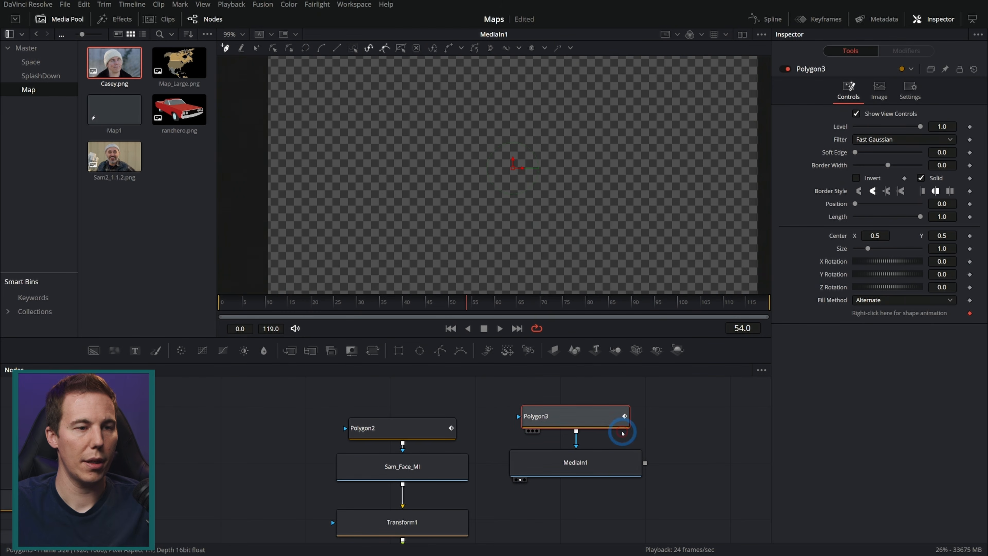
{"action": "left_click", "coordinate": [606, 461]}
{"action": "left_click", "coordinate": [607, 416]}
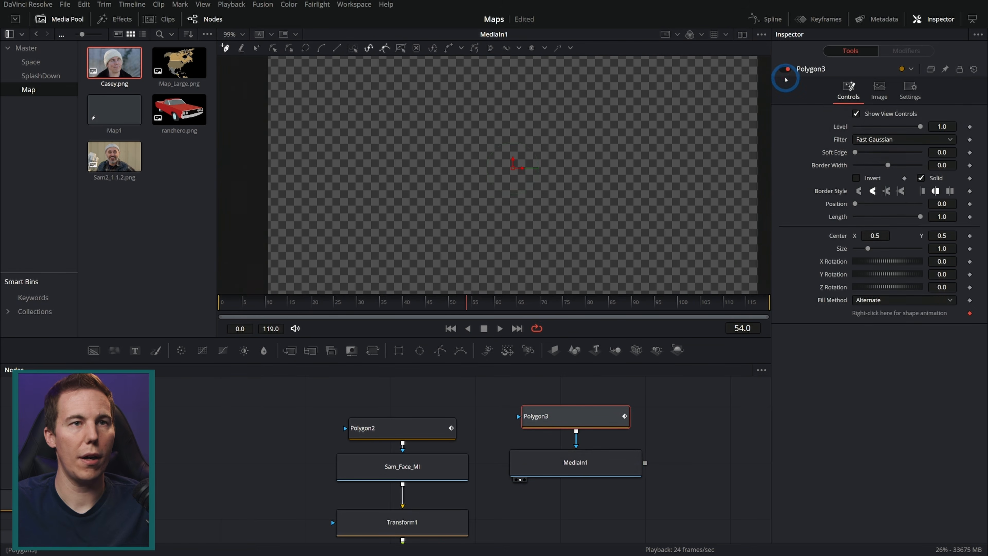
{"action": "left_click", "coordinate": [784, 69]}
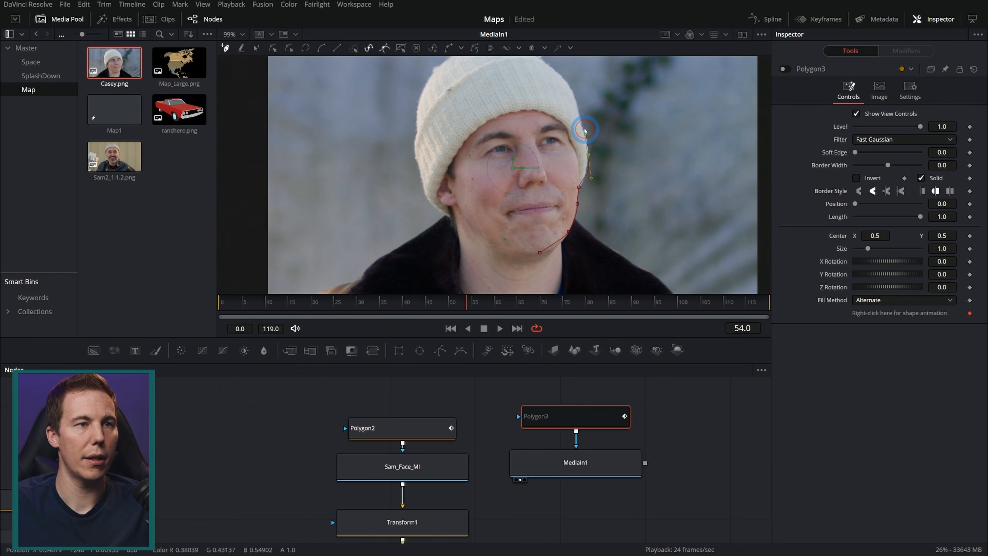
Trace the closed Polygon3 mask around the man's beanie, face and chin, and re-enable the mask.
{"action": "scroll", "coordinate": [585, 132], "scroll_direction": "up", "scroll_amount": 2}
{"action": "scroll", "coordinate": [525, 103], "scroll_direction": "down", "scroll_amount": 2}
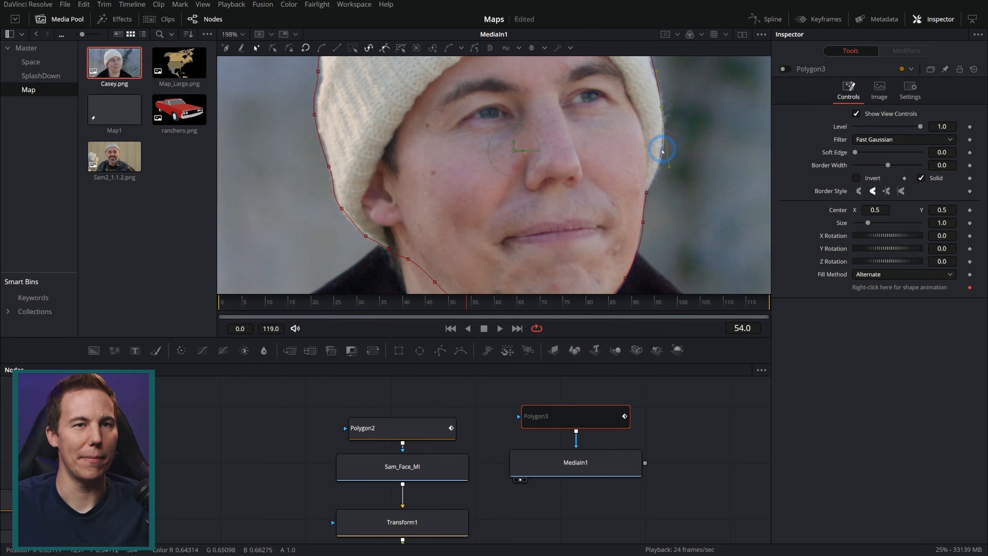
{"action": "key", "text": "ctrl+p"}
{"action": "left_click", "coordinate": [691, 428]}
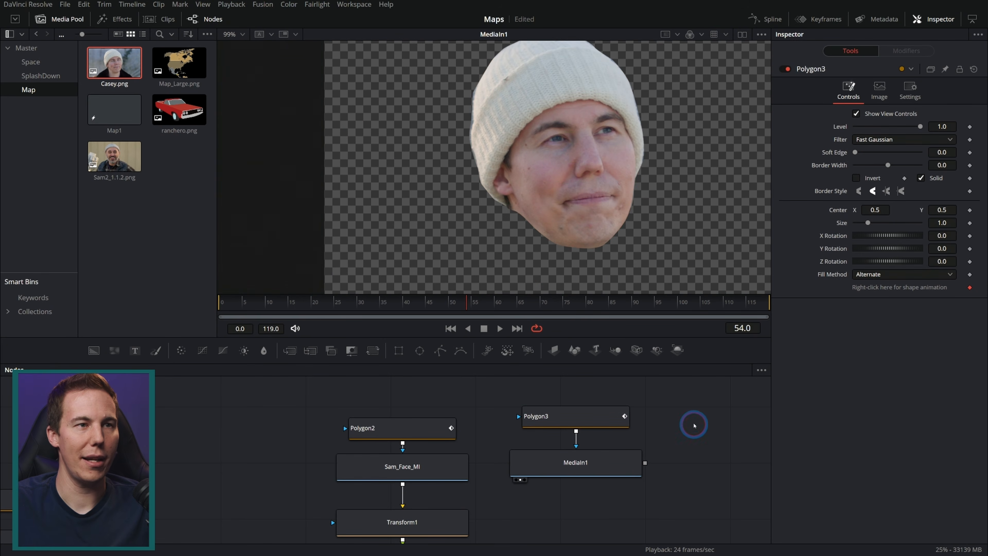
Make room after Merge4 and merge the second cut-out head over it, ahead of Car_XF.
{"action": "left_click_drag", "start_coordinate": [686, 496], "coordinate": [705, 490]}
{"action": "left_click_drag", "start_coordinate": [491, 506], "coordinate": [439, 428]}
{"action": "left_click_drag", "start_coordinate": [456, 513], "coordinate": [460, 453]}
{"action": "left_click", "coordinate": [482, 502]}
{"action": "left_click_drag", "start_coordinate": [483, 502], "coordinate": [424, 435]}
{"action": "left_click_drag", "start_coordinate": [606, 389], "coordinate": [362, 502]}
{"action": "left_click_drag", "start_coordinate": [619, 440], "coordinate": [567, 486]}
Paste a copy of Transform1 after the second head's MediaIn1 node and show Merge5 in the viewer.
{"action": "left_click", "coordinate": [346, 433]}
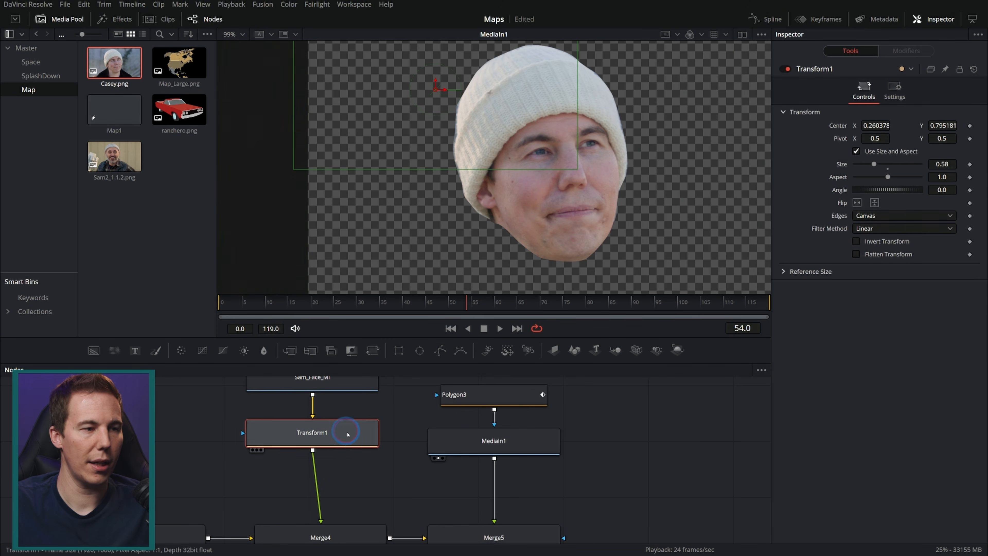
{"action": "left_click", "coordinate": [535, 448]}
{"action": "key", "text": "ctrl+v"}
{"action": "left_click", "coordinate": [545, 529]}
{"action": "key", "text": "2"}
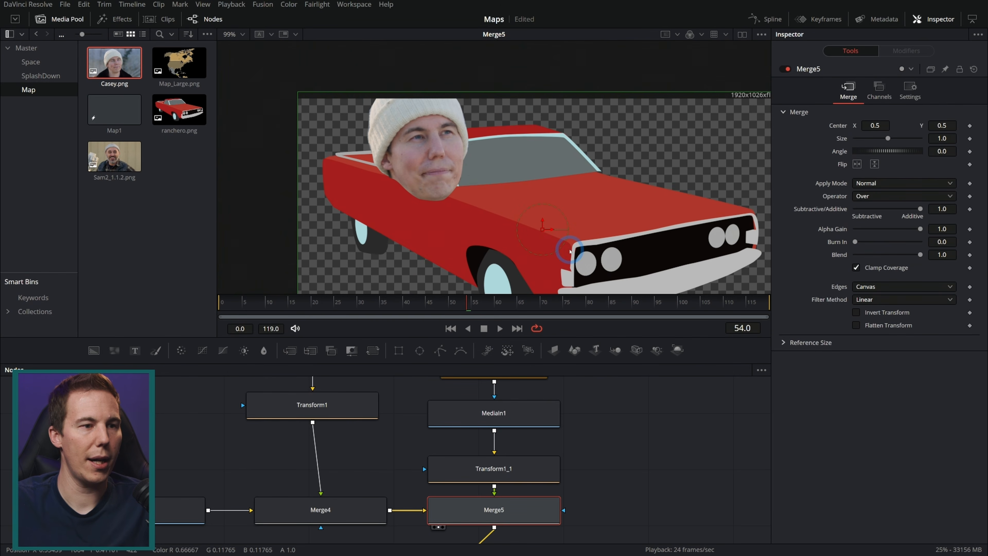
Place the second head beside the windshield at about 0.64, 0.85, scaled to about 0.47 and rotated about -20 degrees.
{"action": "left_click", "coordinate": [505, 467]}
{"action": "left_click_drag", "start_coordinate": [425, 170], "coordinate": [602, 154]}
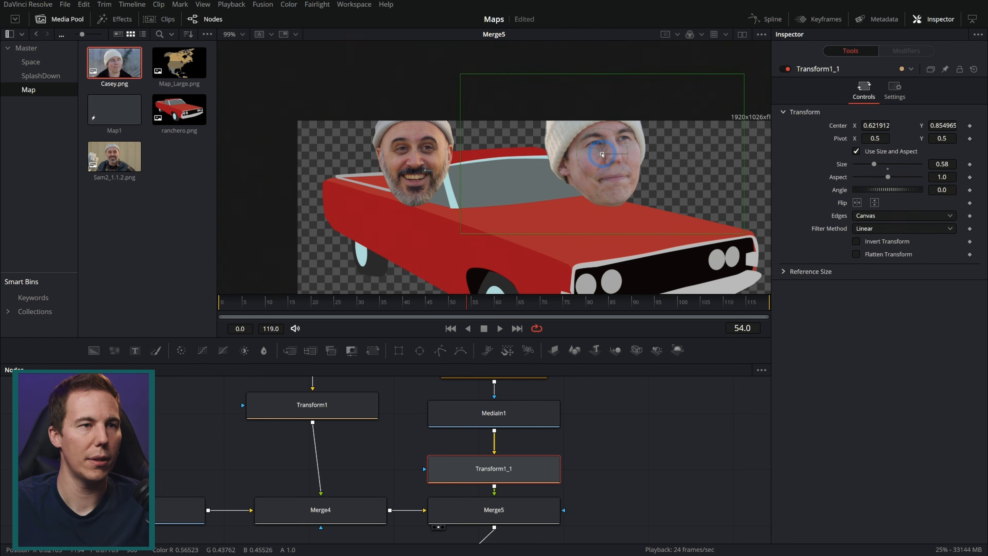
{"action": "left_click_drag", "start_coordinate": [743, 73], "coordinate": [715, 97]}
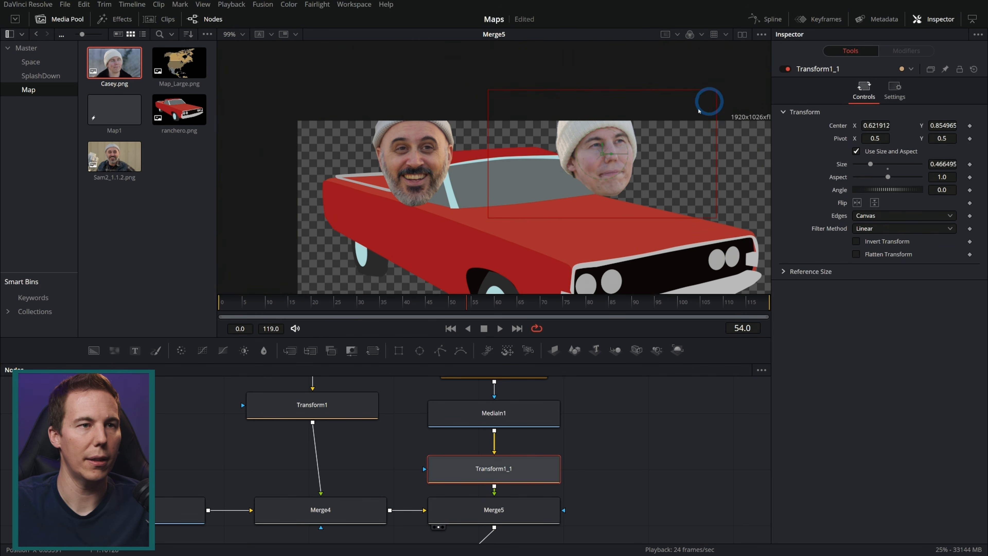
{"action": "mouse_move", "coordinate": [628, 158]}
{"action": "left_mouse_down"}
{"action": "mouse_move", "coordinate": [627, 148]}
{"action": "mouse_move", "coordinate": [609, 155]}
{"action": "left_mouse_up"}
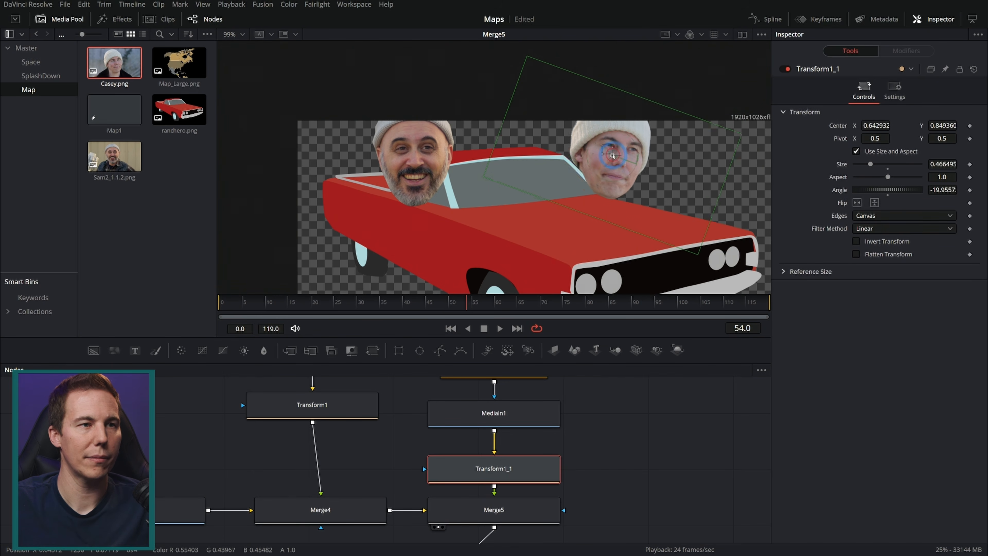
Show MediaOut1 framed on the car and play the full map animation from the start.
{"action": "left_click", "coordinate": [633, 458]}
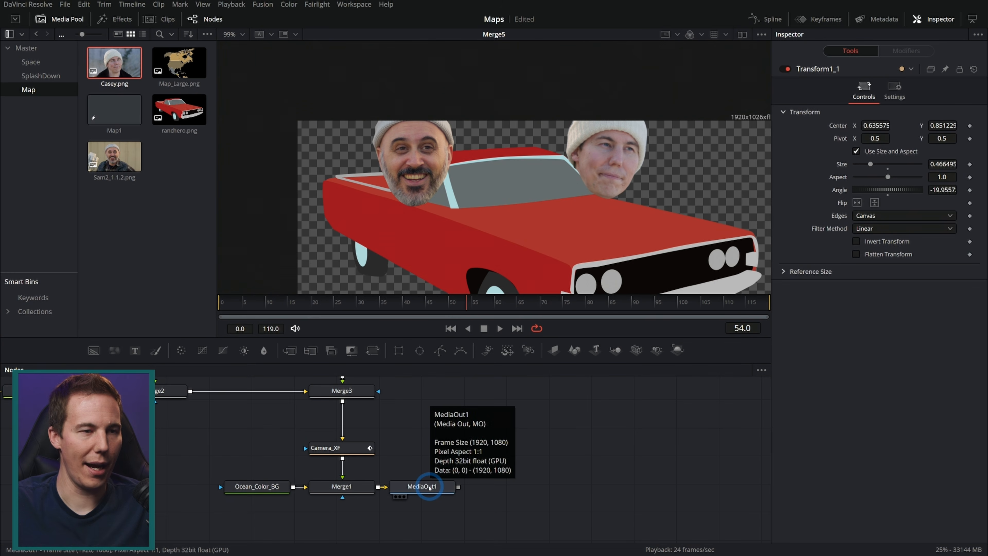
{"action": "left_click", "coordinate": [429, 487]}
{"action": "key", "text": "1"}
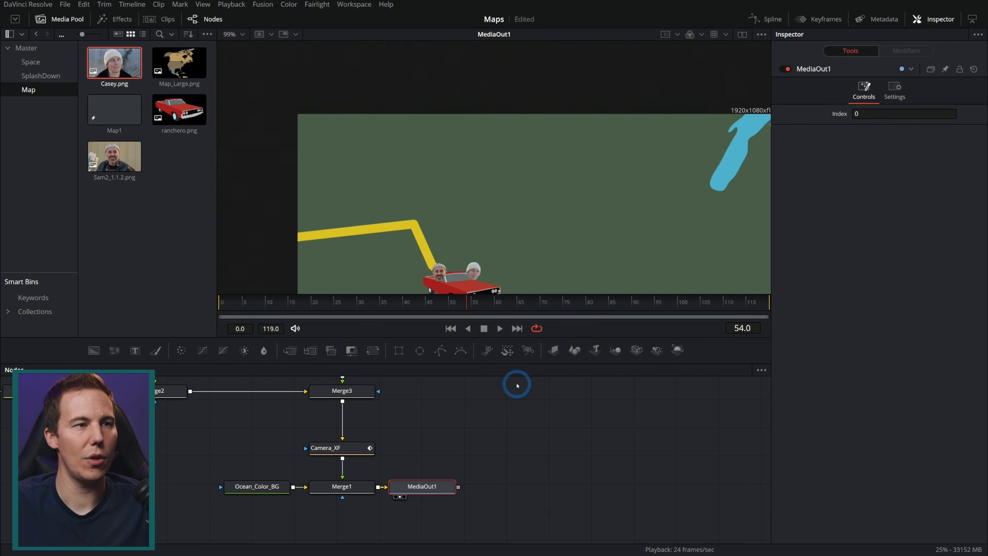
{"action": "left_click_drag", "start_coordinate": [509, 236], "coordinate": [510, 212]}
{"action": "scroll", "coordinate": [494, 193], "scroll_direction": "up", "scroll_amount": 2}
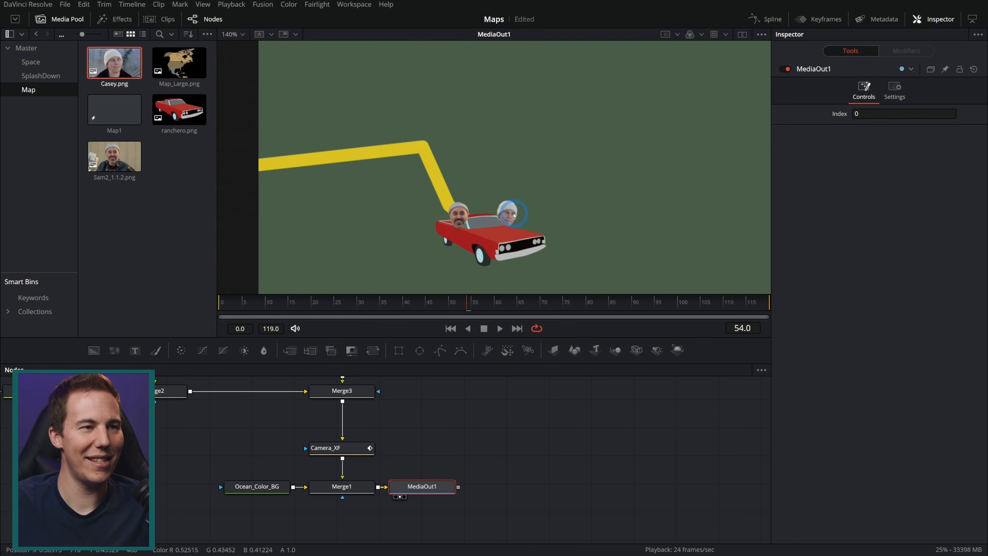
{"action": "left_click_drag", "start_coordinate": [521, 255], "coordinate": [523, 215]}
{"action": "left_click", "coordinate": [462, 329]}
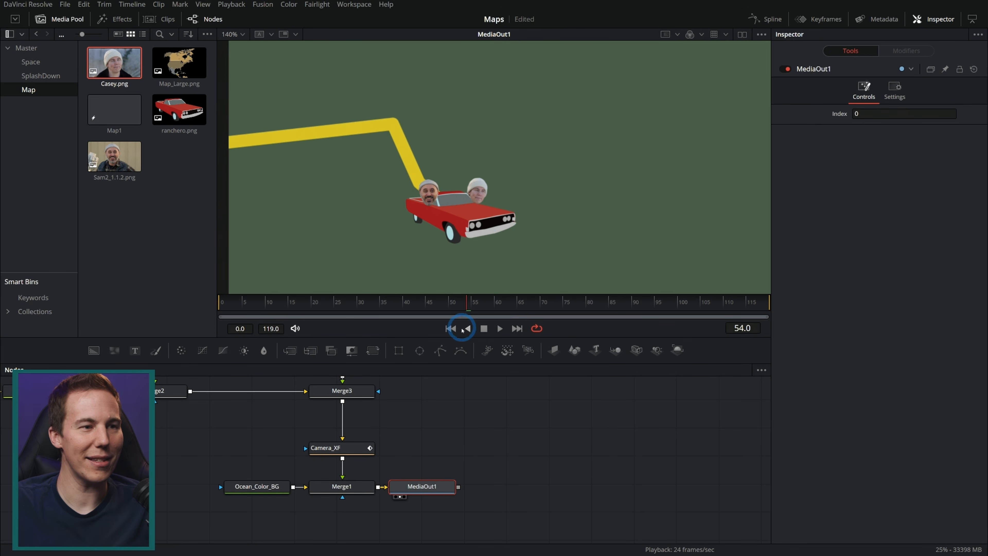
{"action": "left_click", "coordinate": [499, 328]}
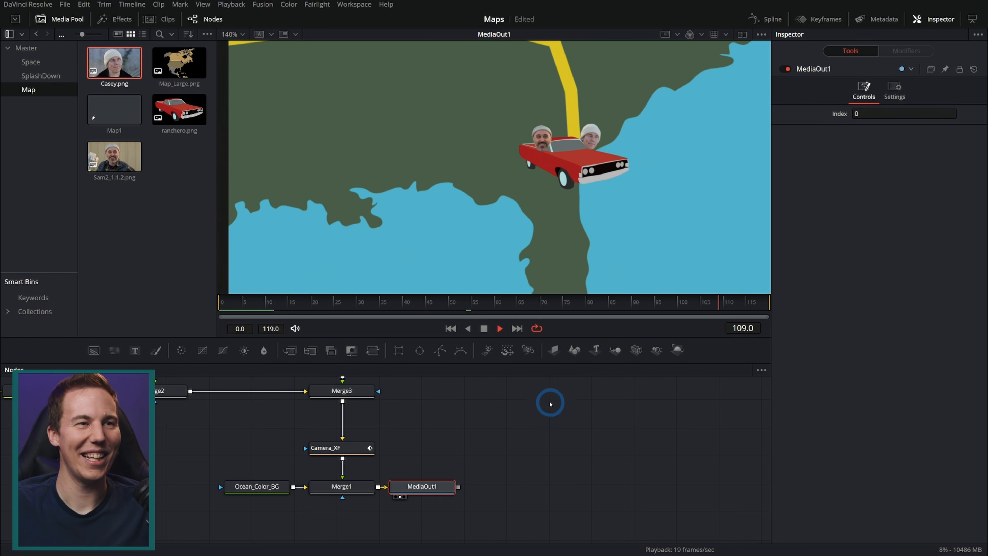
Stop playback and scrub through the end of the journey to check the car's motion around frame 97.
{"action": "left_click", "coordinate": [484, 329]}
{"action": "left_click_drag", "start_coordinate": [294, 306], "coordinate": [671, 302]}
{"action": "left_click_drag", "start_coordinate": [643, 231], "coordinate": [643, 244]}
{"action": "left_click_drag", "start_coordinate": [642, 301], "coordinate": [670, 308]}
{"action": "left_click_drag", "start_coordinate": [696, 303], "coordinate": [664, 297]}
Open the Spline editor for Car_XF and display the Displacement curve of its Center path.
{"action": "left_click", "coordinate": [499, 422]}
{"action": "left_click_drag", "start_coordinate": [669, 399], "coordinate": [652, 412]}
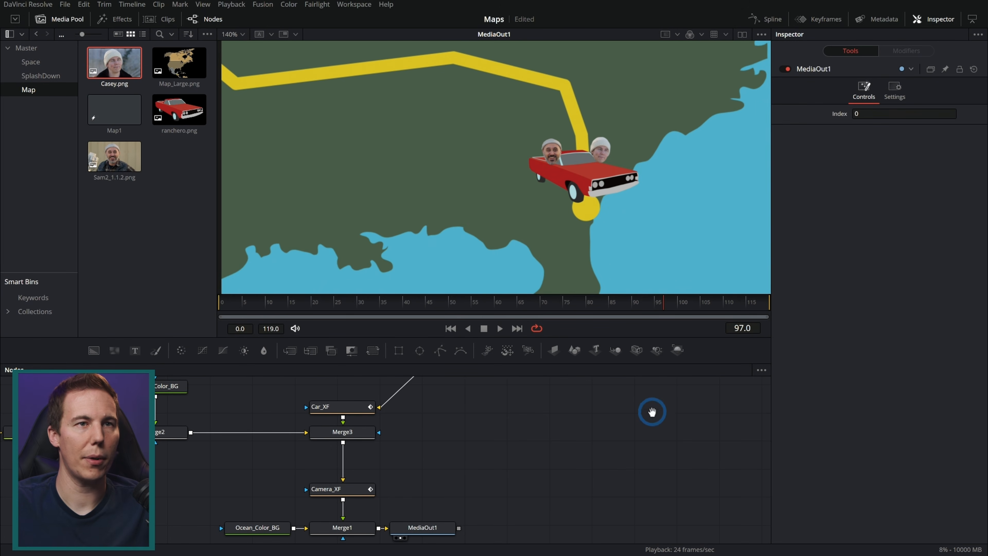
{"action": "left_click", "coordinate": [774, 17]}
{"action": "left_click_drag", "start_coordinate": [369, 468], "coordinate": [226, 496]}
{"action": "left_click", "coordinate": [199, 434]}
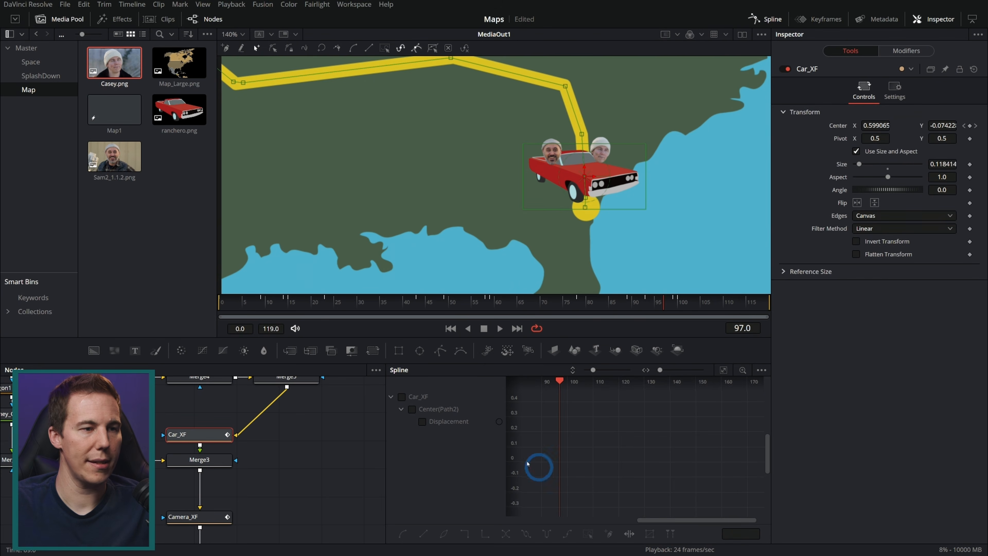
{"action": "left_click", "coordinate": [424, 423]}
Delete the redundant keyframe beside the final one at the end of Car_XF's Displacement curve.
{"action": "left_click_drag", "start_coordinate": [735, 419], "coordinate": [669, 438]}
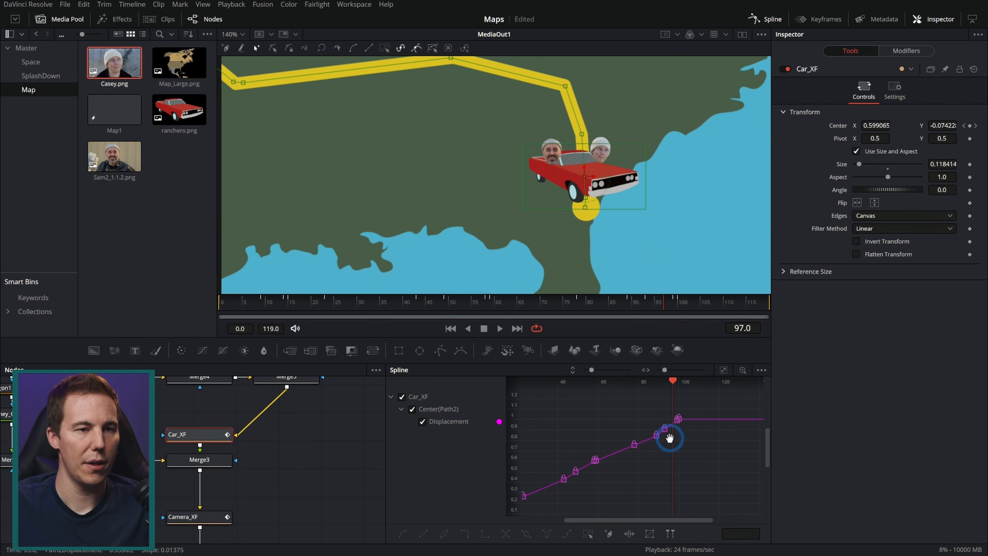
{"action": "scroll", "coordinate": [670, 436], "scroll_direction": "up", "scroll_amount": 5}
{"action": "key", "text": "Delete"}
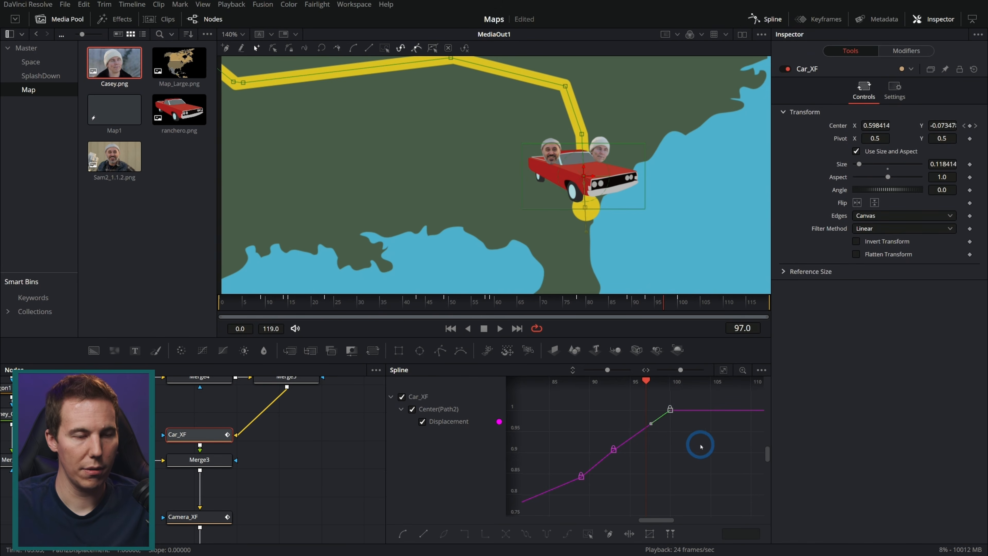
Smooth the final keyframe of Car_XF's Displacement curve and play and scrub through the car's arrival to check the easing.
{"action": "key", "text": "s"}
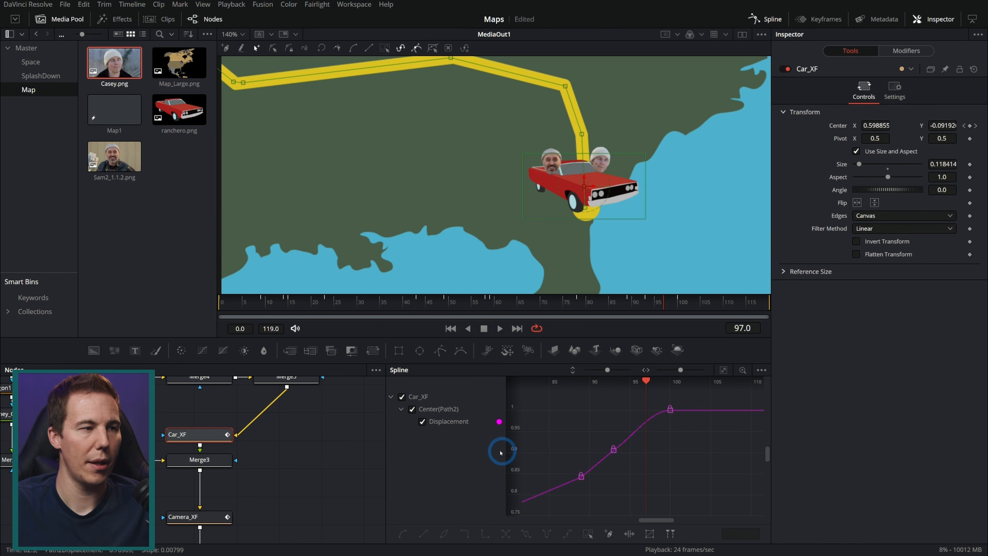
{"action": "key", "text": "space"}
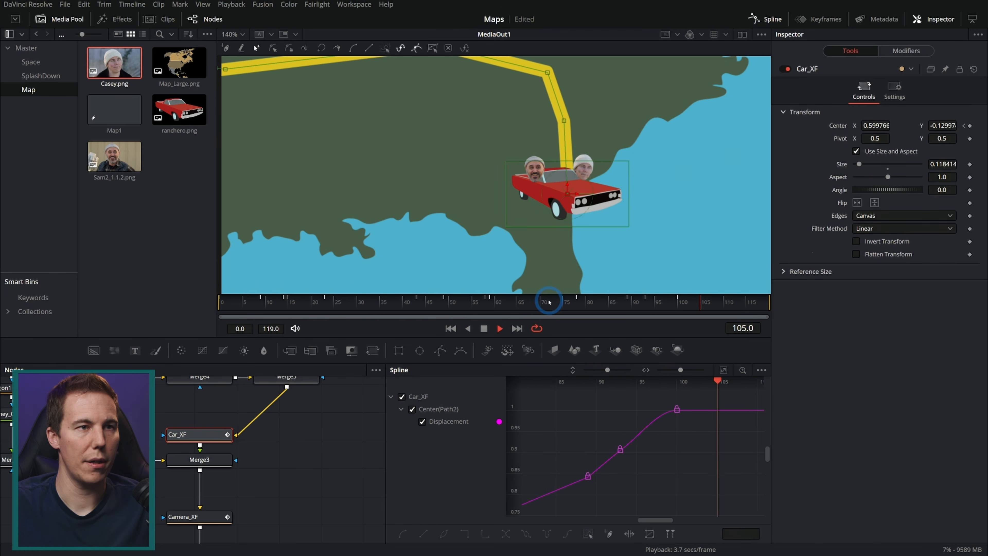
{"action": "left_click", "coordinate": [647, 302]}
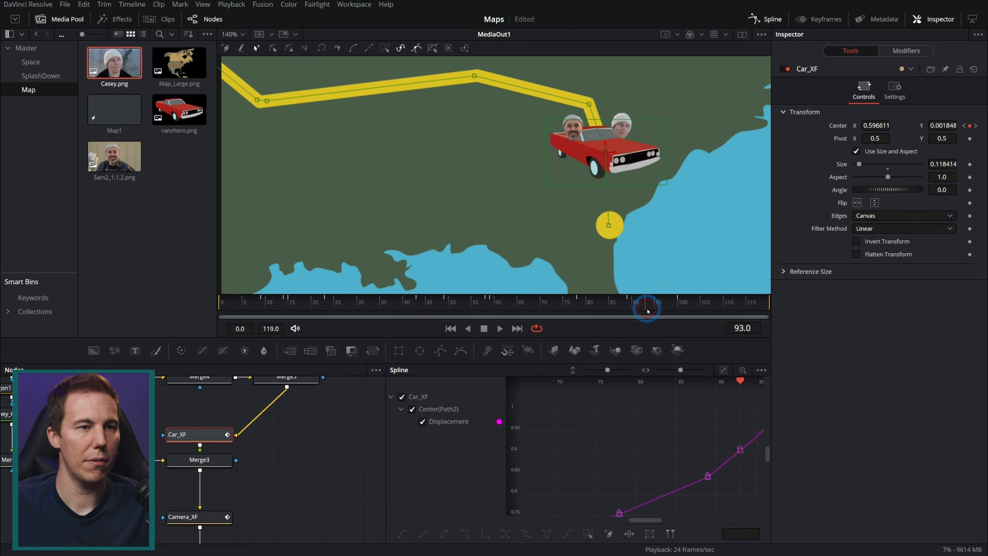
{"action": "left_click", "coordinate": [671, 305]}
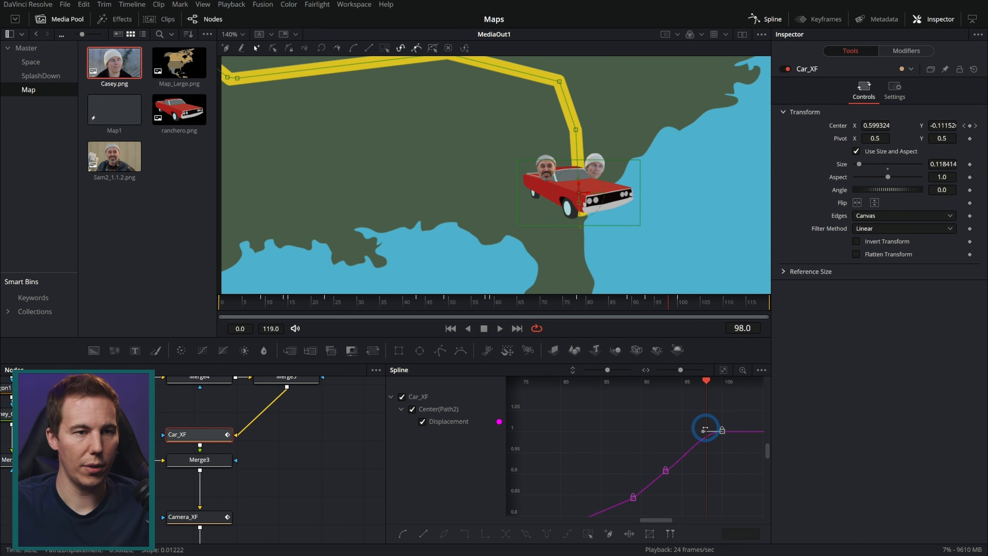
Lengthen the final Displacement keyframe's incoming handle for a gentler stop, and replay the end of the journey.
{"action": "left_click_drag", "start_coordinate": [700, 433], "coordinate": [678, 435]}
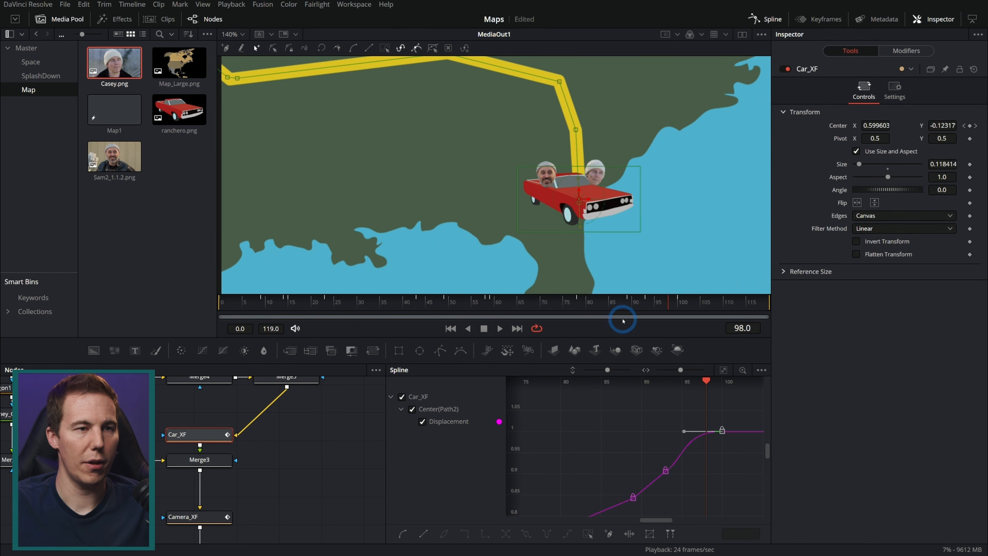
{"action": "left_click", "coordinate": [648, 308]}
{"action": "key", "text": "space"}
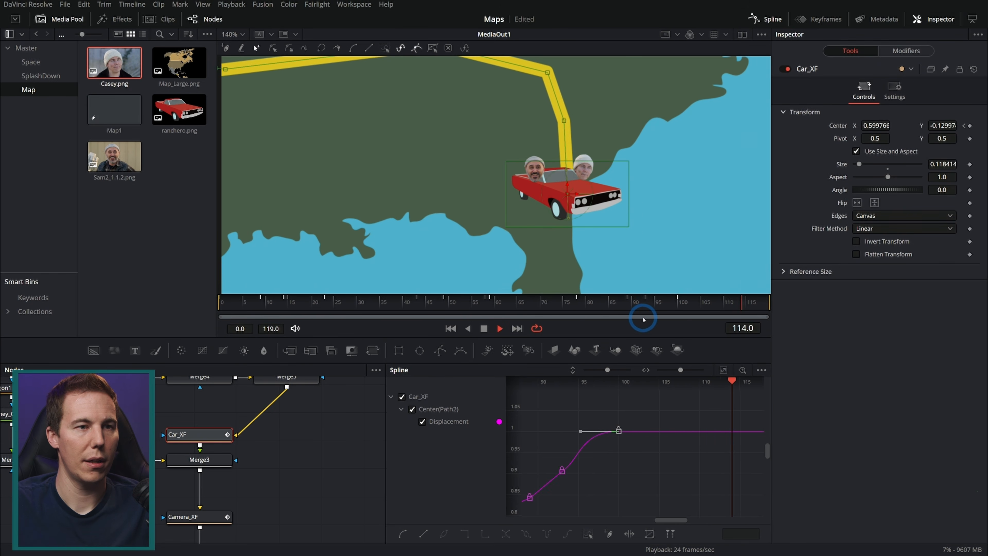
Smooth the first keyframe of Car_XF's Displacement curve and adjust its outgoing handle slightly, undoing a much longer ease around frame 5.
{"action": "left_click_drag", "start_coordinate": [663, 304], "coordinate": [195, 311]}
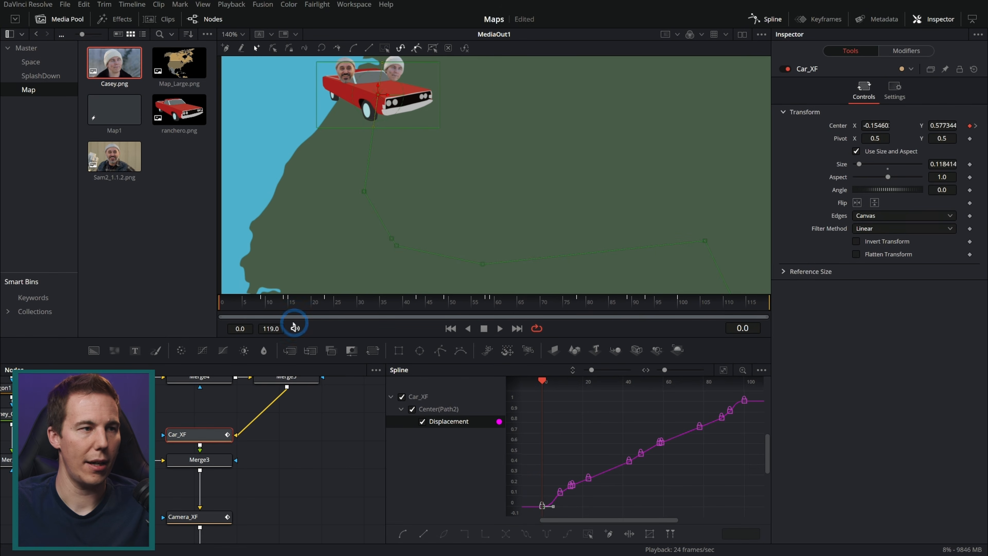
{"action": "left_click_drag", "start_coordinate": [228, 306], "coordinate": [240, 307]}
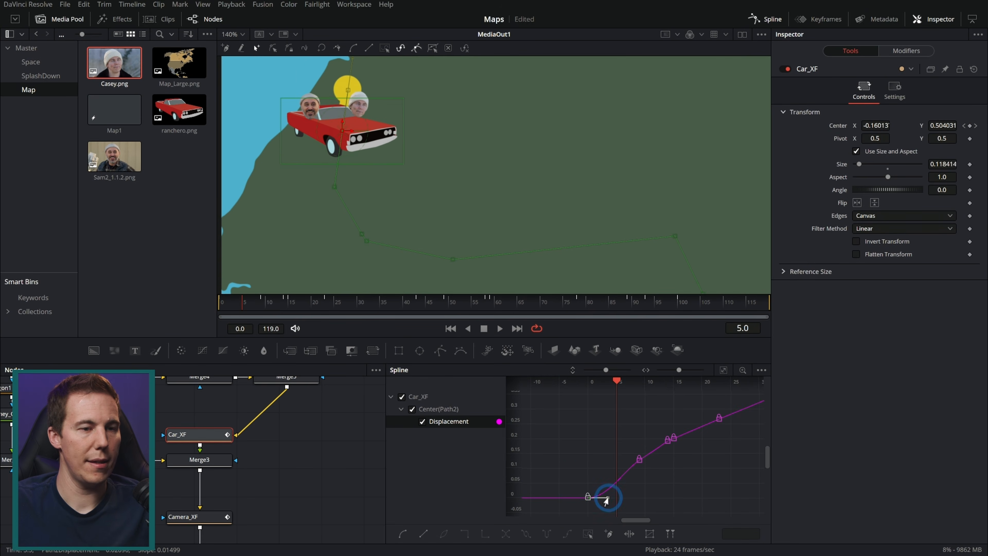
{"action": "left_click_drag", "start_coordinate": [606, 500], "coordinate": [633, 498]}
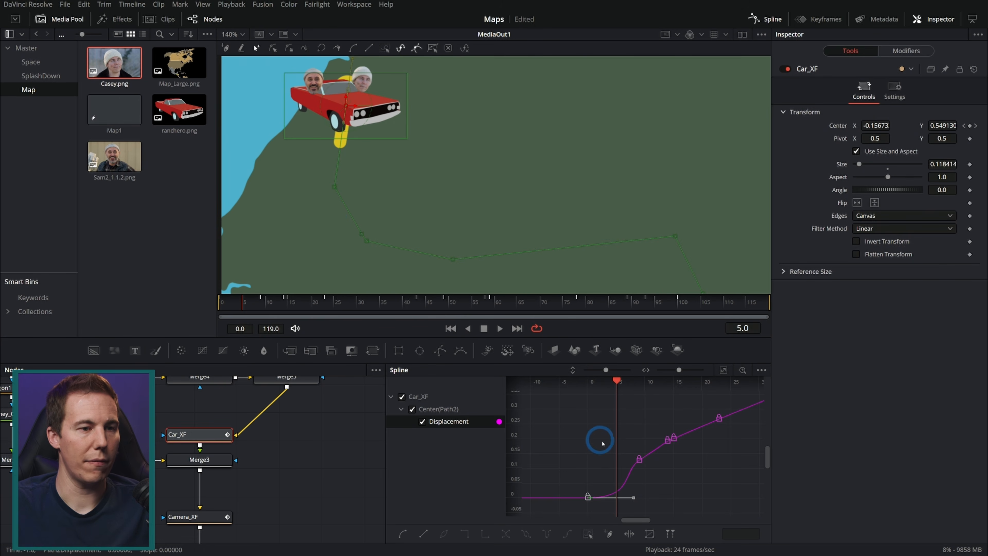
{"action": "key", "text": "ctrl+z"}
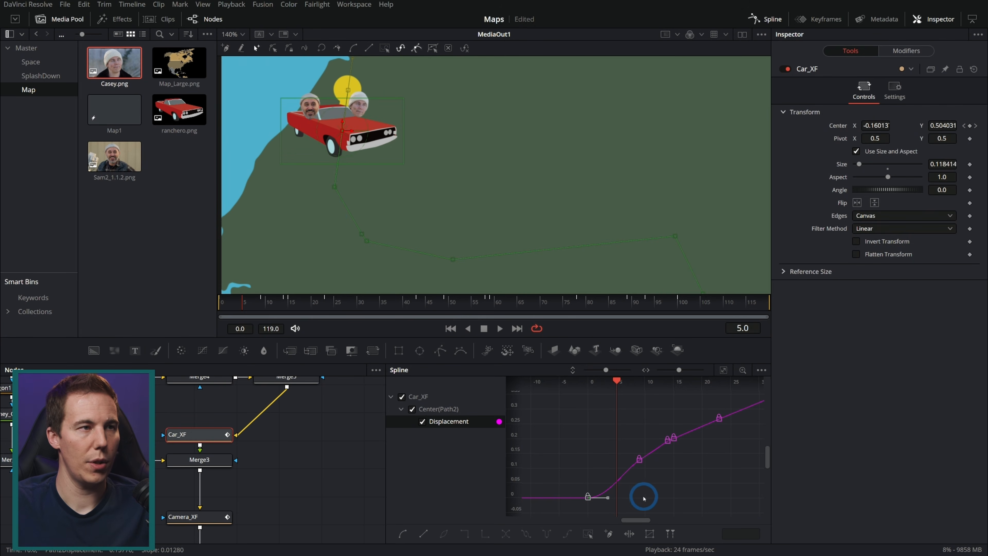
{"action": "left_click_drag", "start_coordinate": [605, 501], "coordinate": [611, 502]}
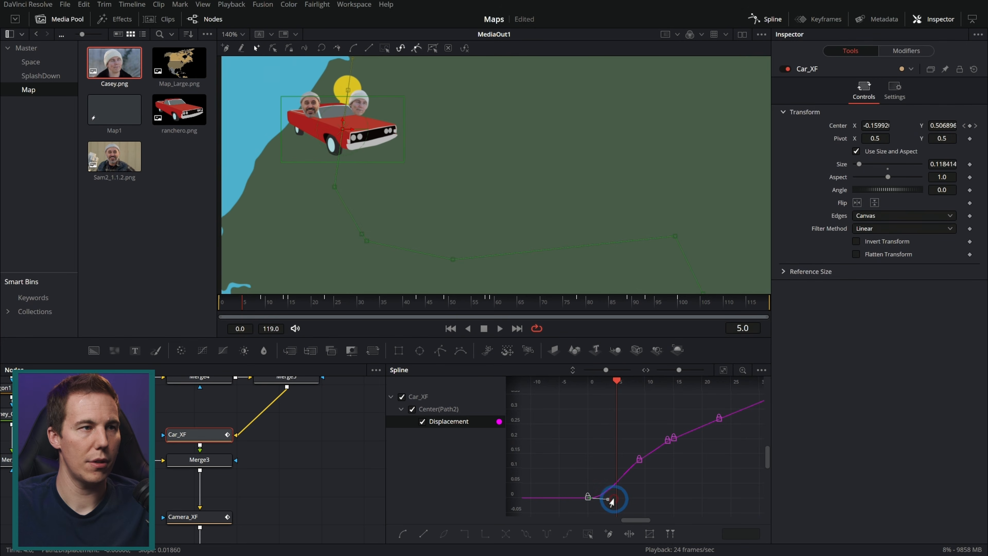
Play the map animation with no node selected to review the car's motion, and stop it around frame 40.
{"action": "key", "text": "space"}
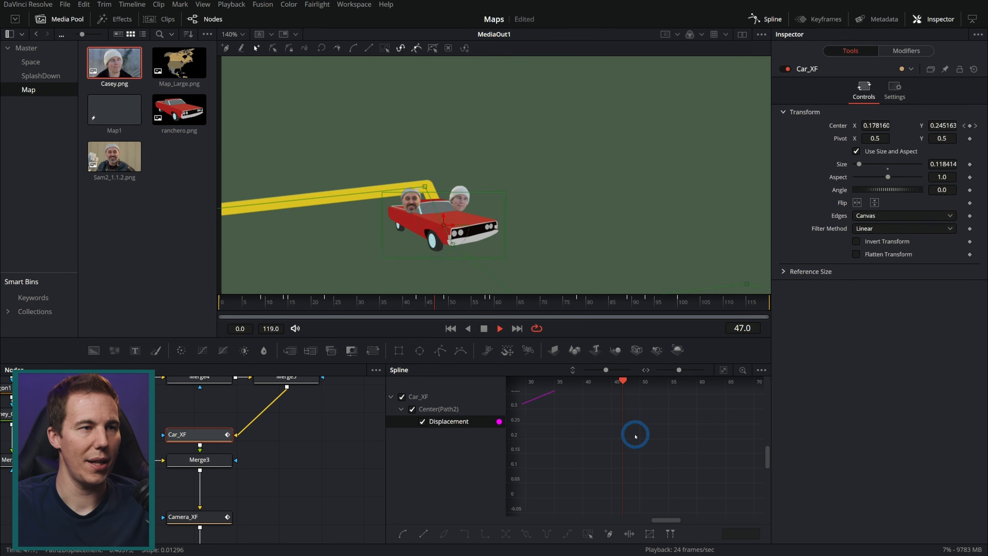
{"action": "left_click", "coordinate": [320, 460]}
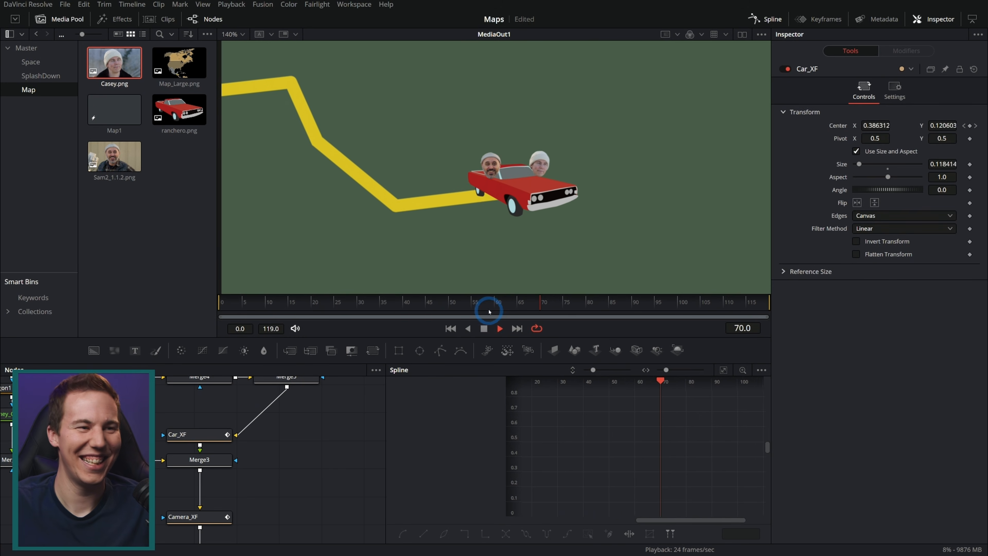
{"action": "left_click", "coordinate": [484, 329]}
{"action": "left_click_drag", "start_coordinate": [566, 302], "coordinate": [406, 304]}
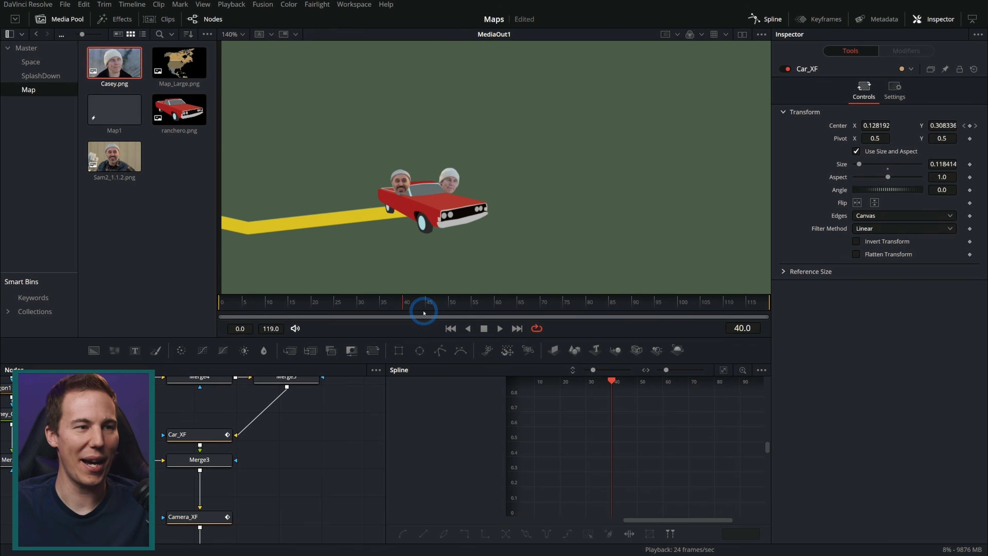
Close the Spline editor, select the first head's Transform1 node and show Merge5 in the viewer, framed on that head.
{"action": "left_click", "coordinate": [764, 19]}
{"action": "left_click_drag", "start_coordinate": [489, 393], "coordinate": [549, 452]}
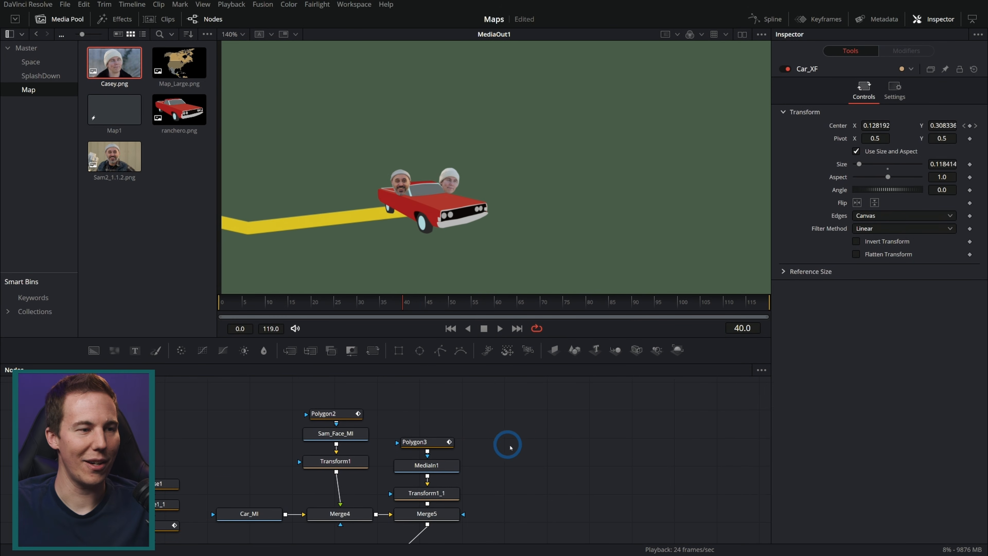
{"action": "left_click_drag", "start_coordinate": [533, 412], "coordinate": [493, 461]}
{"action": "left_click", "coordinate": [459, 451]}
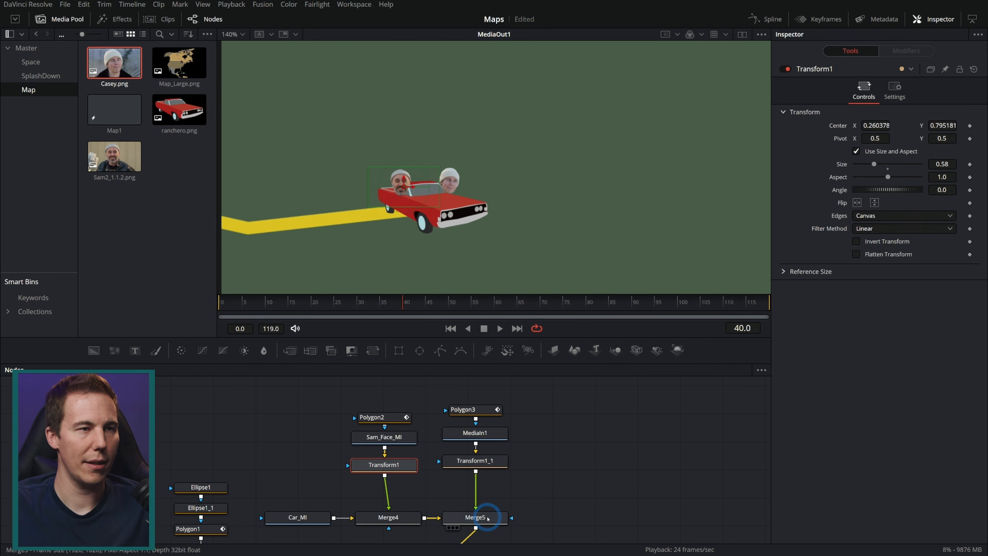
{"action": "left_click_drag", "start_coordinate": [488, 517], "coordinate": [529, 196]}
{"action": "scroll", "coordinate": [528, 196], "scroll_direction": "down", "scroll_amount": 2}
{"action": "scroll", "coordinate": [483, 242], "scroll_direction": "up", "scroll_amount": 2}
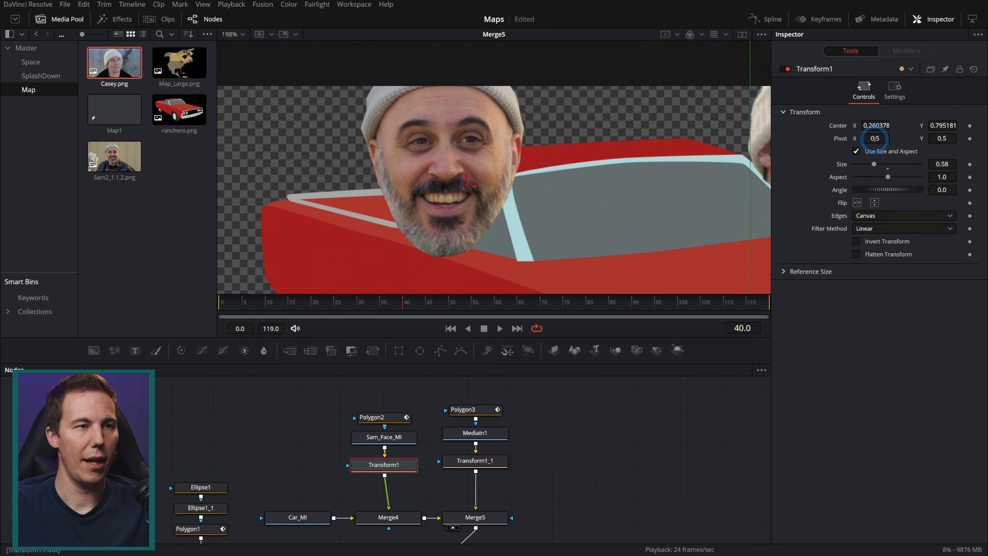
Move Transform1's pivot to the head's chin at about X 0.458, Y 0.326, and reposition the head's center to about X 0.294, Y 0.875.
{"action": "left_click_drag", "start_coordinate": [875, 138], "coordinate": [906, 140]}
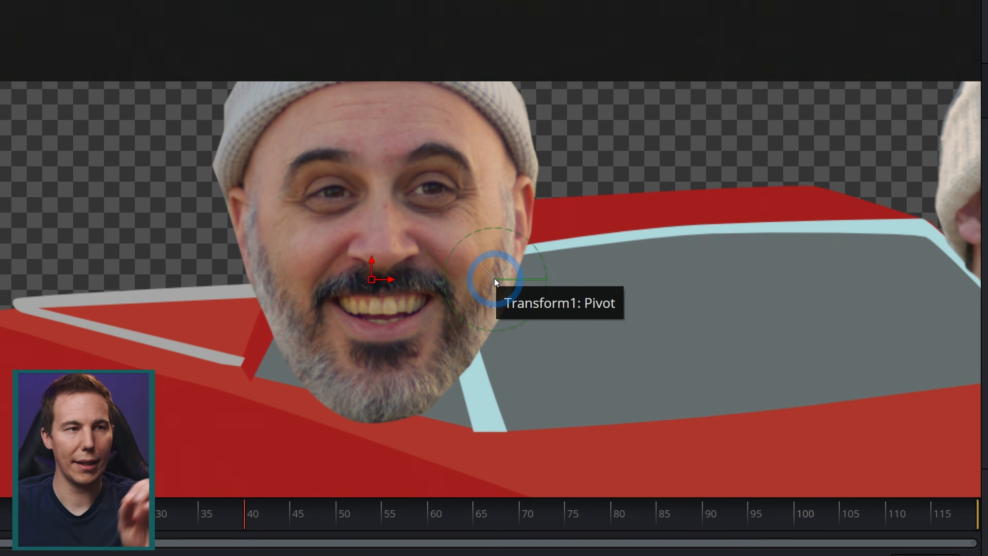
{"action": "mouse_move", "coordinate": [494, 278]}
{"action": "left_mouse_down"}
{"action": "mouse_move", "coordinate": [373, 378]}
{"action": "mouse_move", "coordinate": [494, 278]}
{"action": "mouse_move", "coordinate": [436, 338]}
{"action": "mouse_move", "coordinate": [483, 295]}
{"action": "mouse_move", "coordinate": [469, 314]}
{"action": "mouse_move", "coordinate": [462, 319]}
{"action": "mouse_move", "coordinate": [497, 280]}
{"action": "left_mouse_up"}
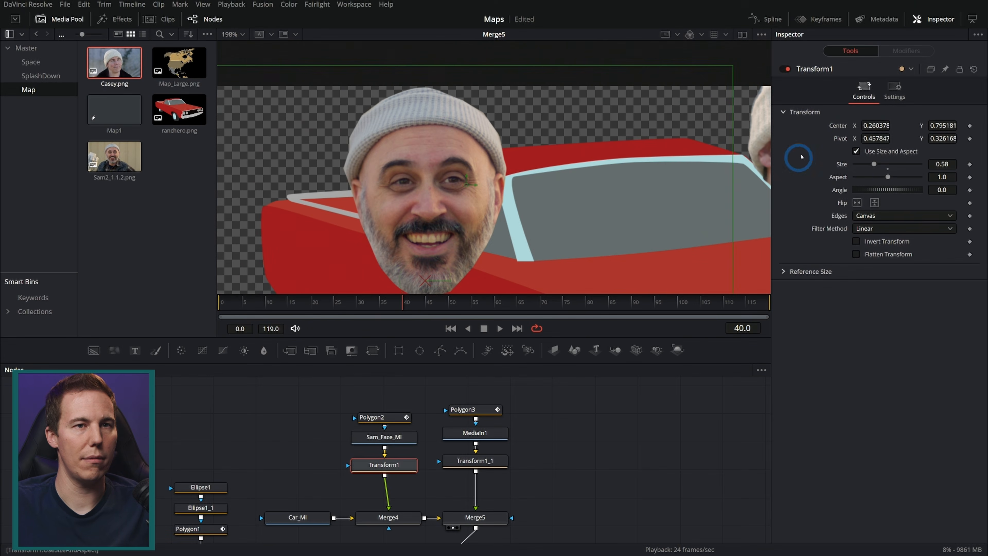
{"action": "left_click_drag", "start_coordinate": [876, 126], "coordinate": [973, 127]}
{"action": "left_click_drag", "start_coordinate": [487, 148], "coordinate": [500, 144]}
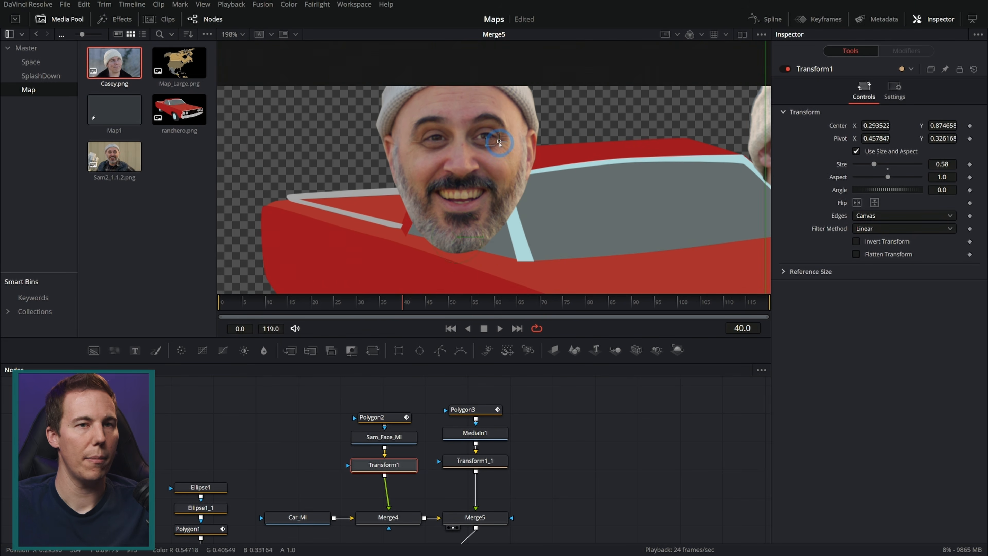
Keyframe Transform1's Angle at 18.3 on frame 0 and -15.6 on frame 24, and preview the head's tilt.
{"action": "left_click_drag", "start_coordinate": [891, 192], "coordinate": [898, 193]}
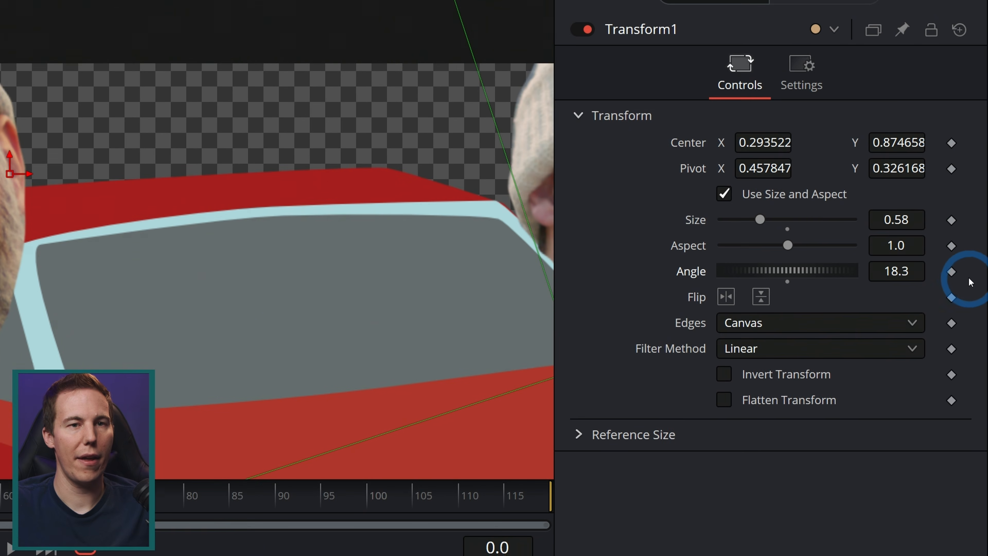
{"action": "left_click", "coordinate": [951, 276]}
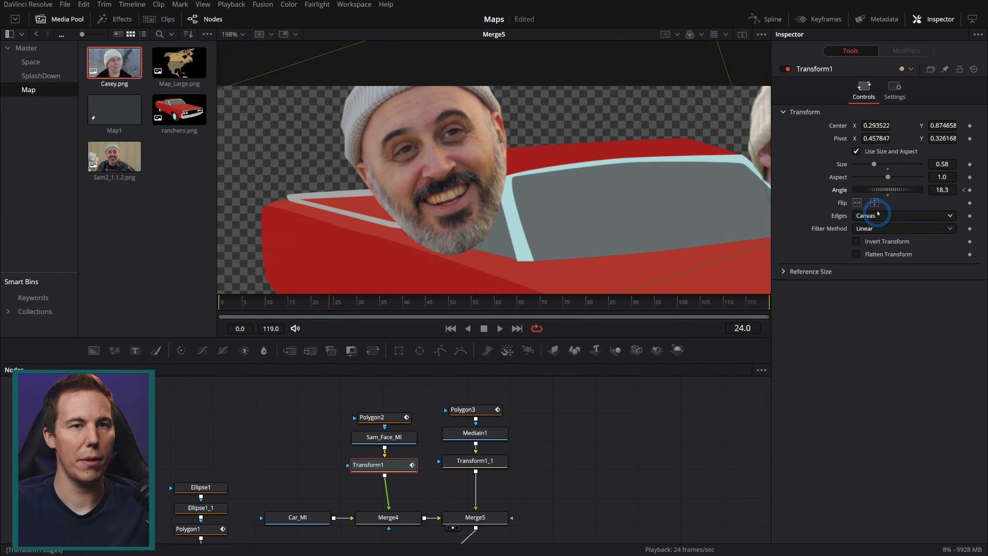
{"action": "left_click_drag", "start_coordinate": [890, 190], "coordinate": [883, 192]}
{"action": "key", "text": "space"}
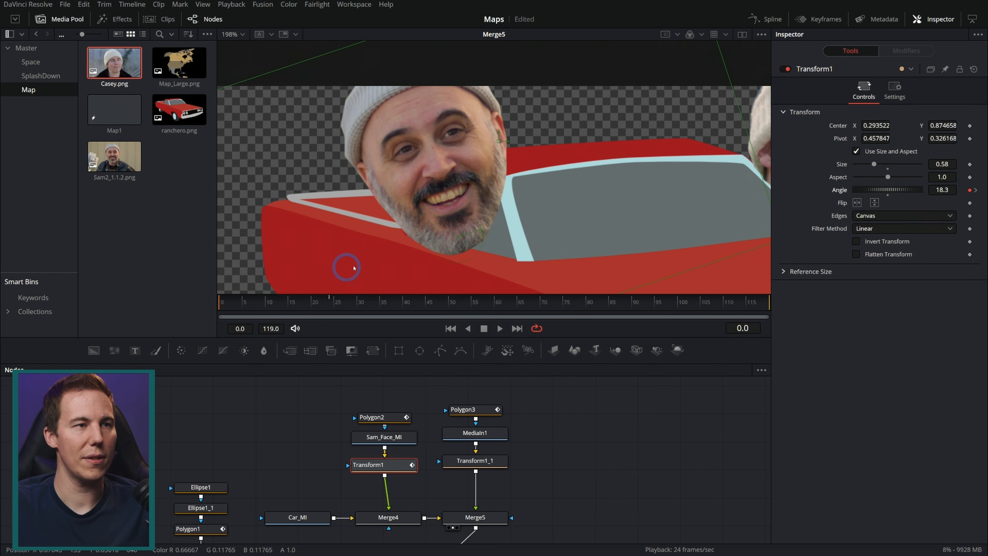
{"action": "left_click_drag", "start_coordinate": [292, 301], "coordinate": [398, 305]}
{"action": "left_click_drag", "start_coordinate": [494, 309], "coordinate": [320, 306]}
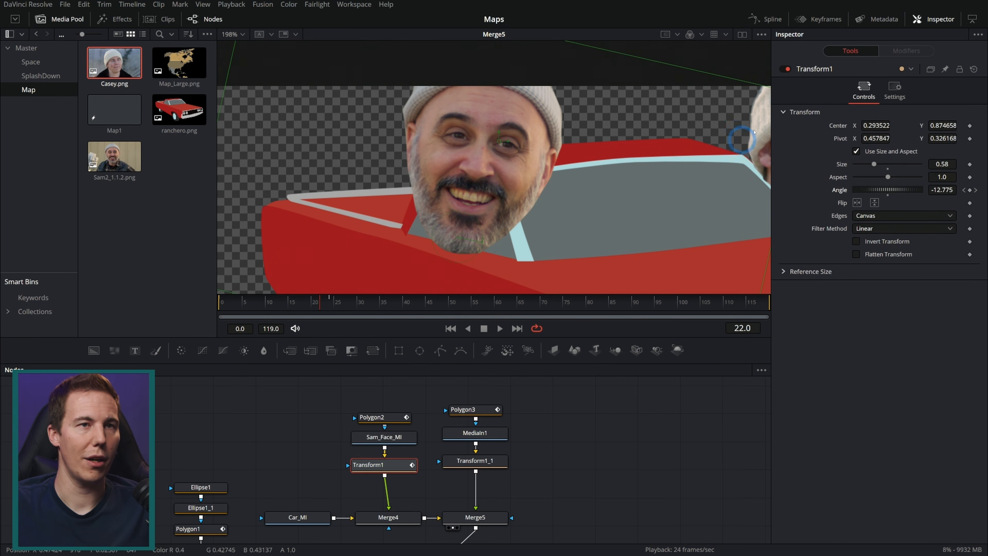
Open the Spline editor and display Transform1's Angle curve.
{"action": "left_click", "coordinate": [773, 21]}
{"action": "left_click", "coordinate": [412, 409]}
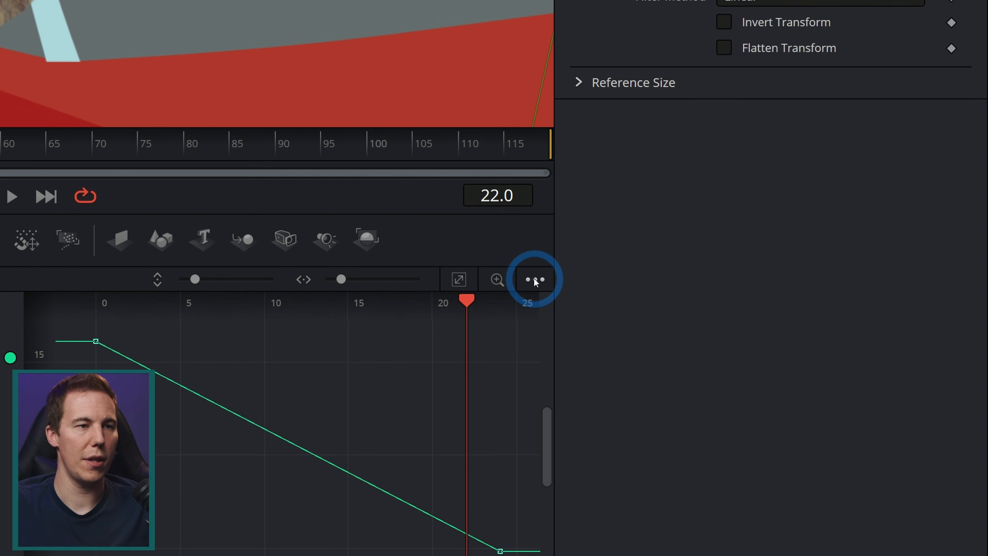
Turn the Spline editor's Show Only Selected Tool option off to list all animated tools, and turn it back on.
{"action": "left_click", "coordinate": [535, 280]}
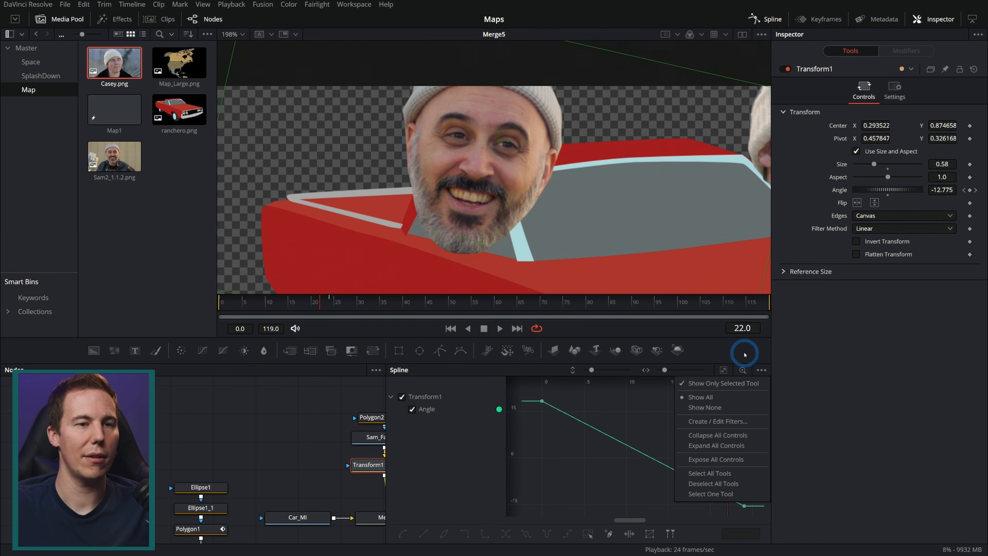
{"action": "left_click", "coordinate": [724, 382]}
{"action": "left_click", "coordinate": [511, 415]}
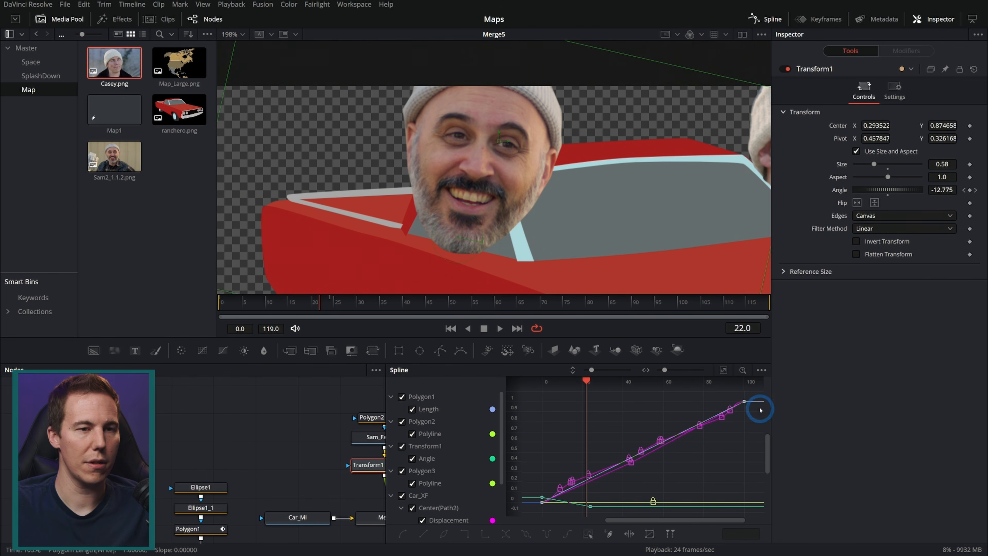
{"action": "left_click", "coordinate": [761, 369]}
{"action": "left_click", "coordinate": [724, 383]}
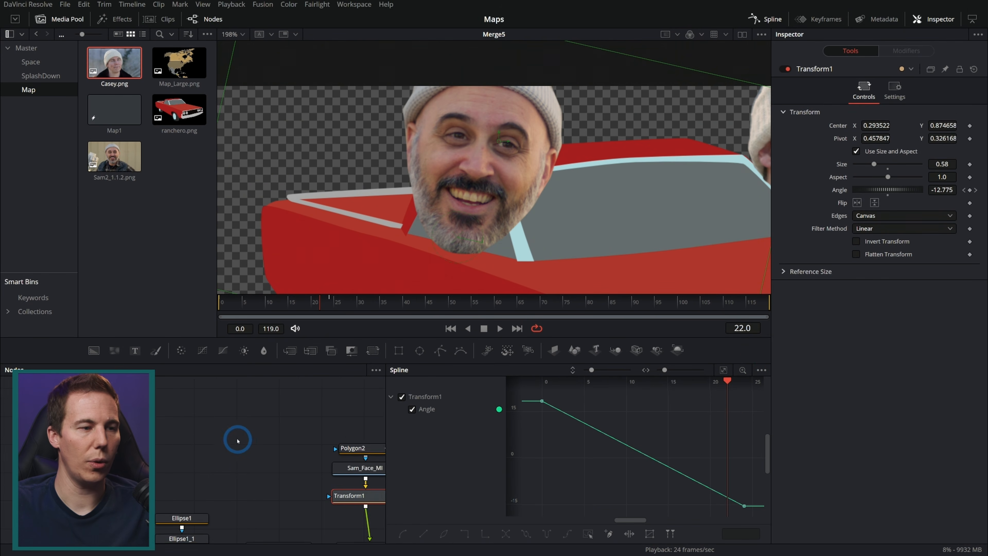
Smooth both keyframes of Transform1's Angle curve, play the eased head tilt and return to frame 0.
{"action": "left_click_drag", "start_coordinate": [315, 475], "coordinate": [174, 421]}
{"action": "left_click", "coordinate": [572, 419]}
{"action": "left_click", "coordinate": [586, 403]}
{"action": "left_click_drag", "start_coordinate": [534, 394], "coordinate": [755, 515]}
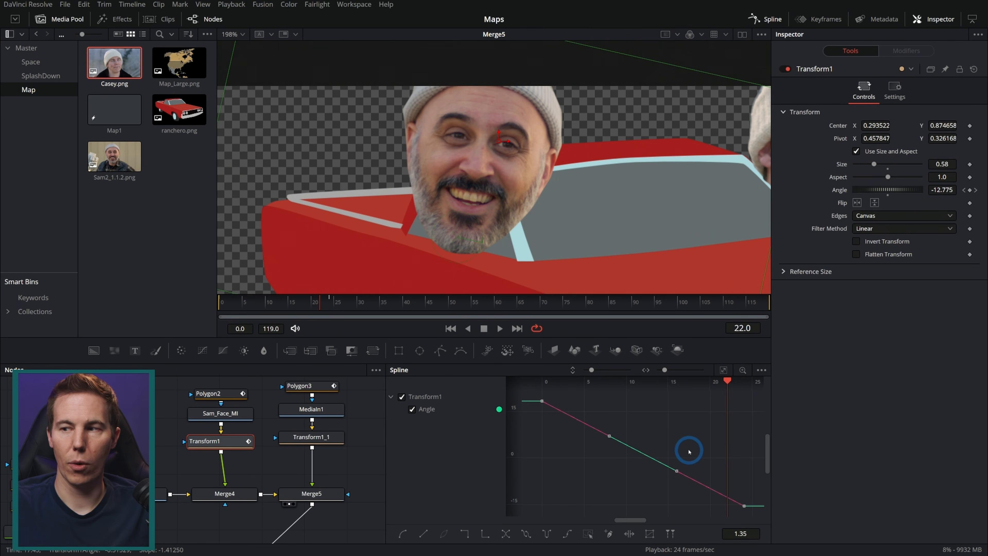
{"action": "key", "text": "s"}
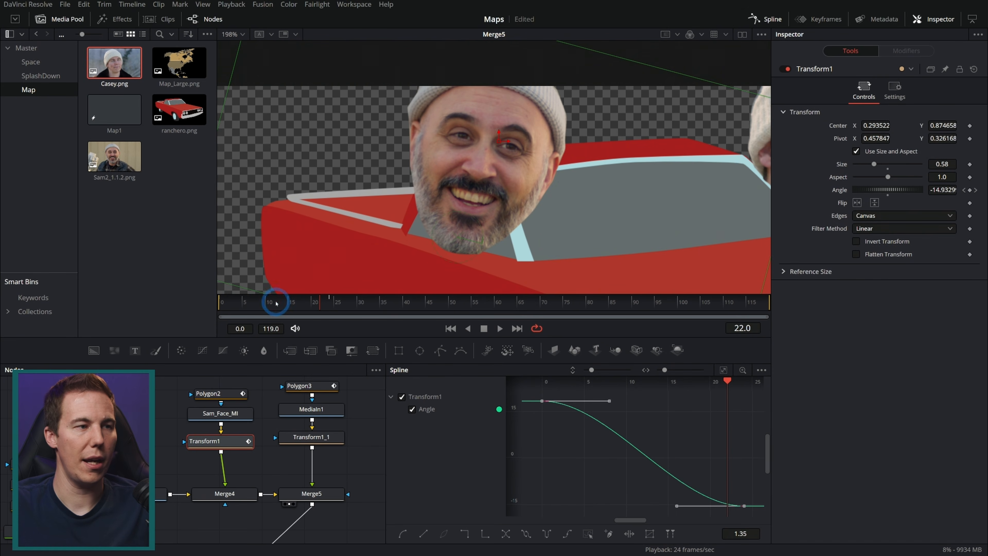
{"action": "key", "text": "space"}
{"action": "key", "text": "space"}
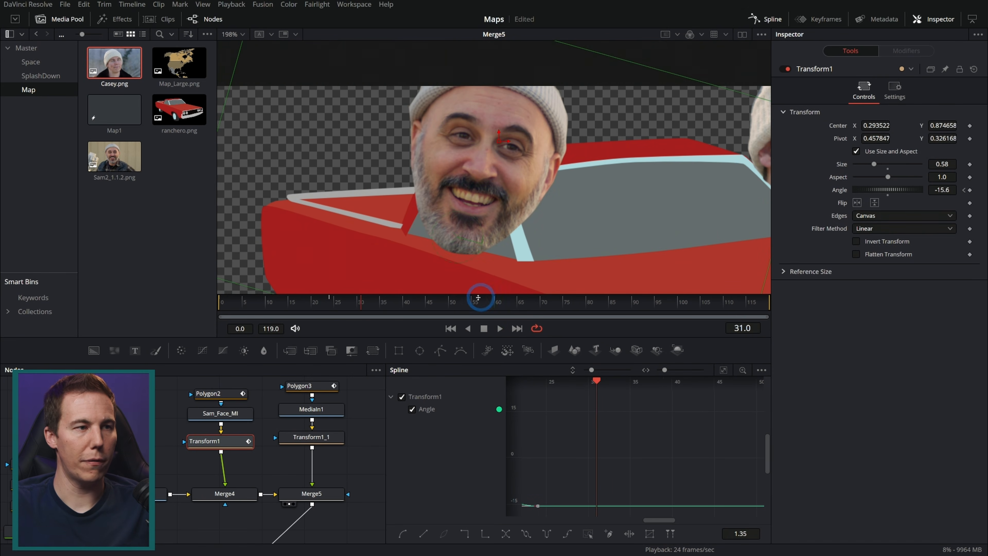
{"action": "left_click_drag", "start_coordinate": [320, 305], "coordinate": [194, 314]}
Set the Angle curve to a Ping-pong loop from its last keyframe at frame 24.
{"action": "left_click", "coordinate": [747, 506]}
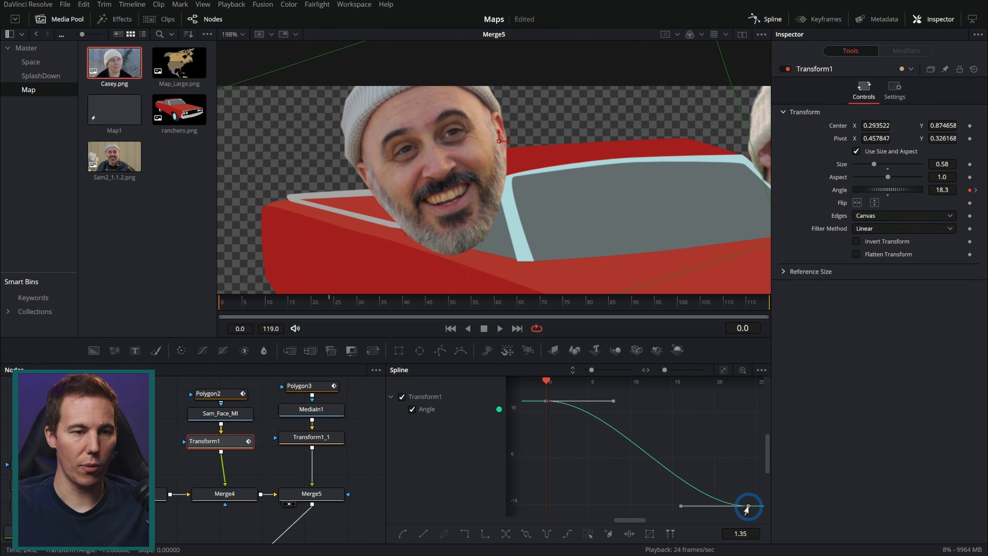
{"action": "right_click", "coordinate": [748, 507]}
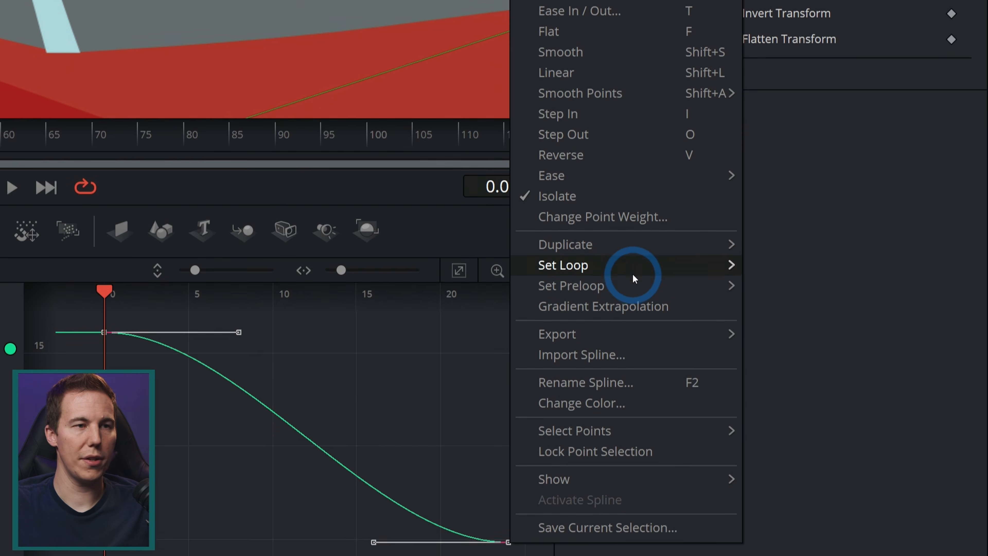
{"action": "mouse_move", "coordinate": [809, 368]}
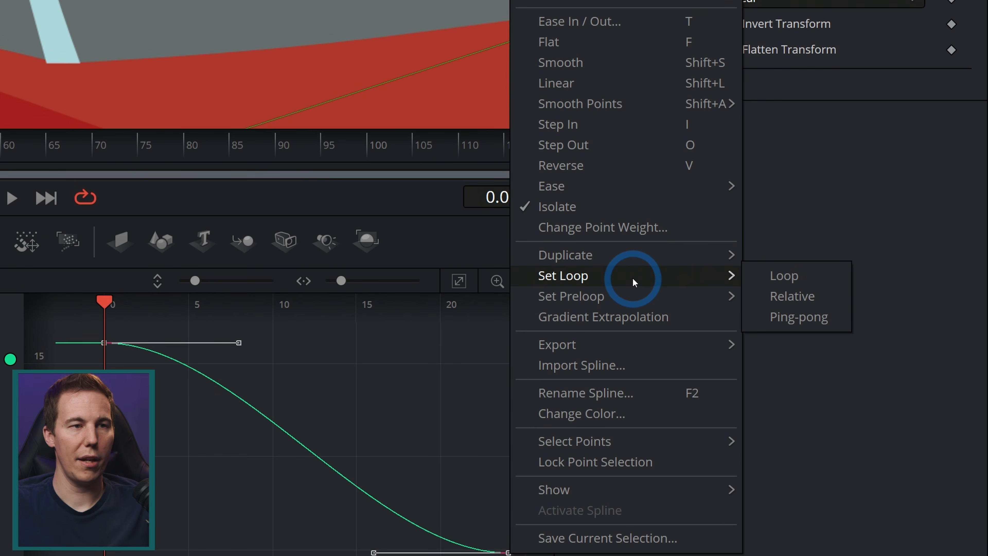
{"action": "left_click", "coordinate": [810, 320]}
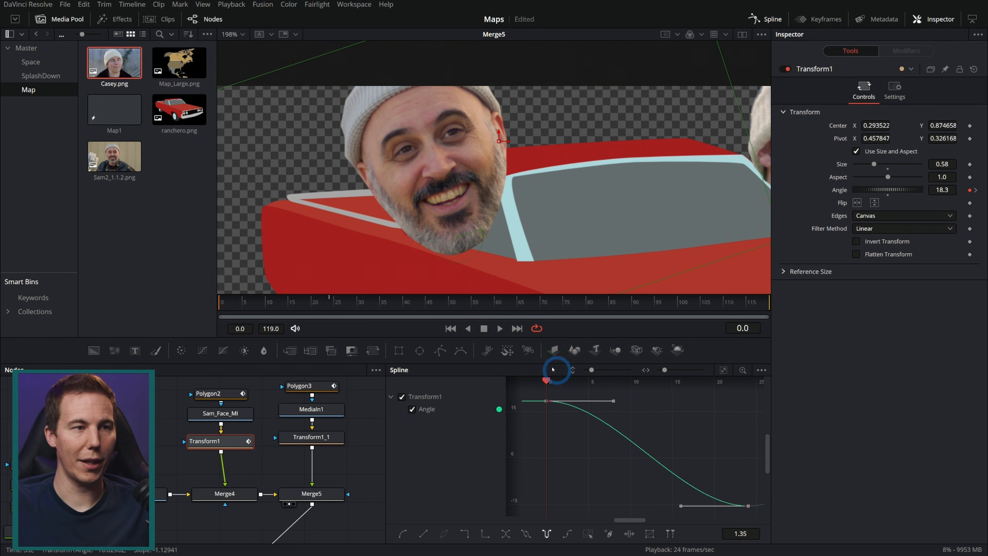
Play back the looping tilt of the first head on the car.
{"action": "left_click", "coordinate": [499, 328]}
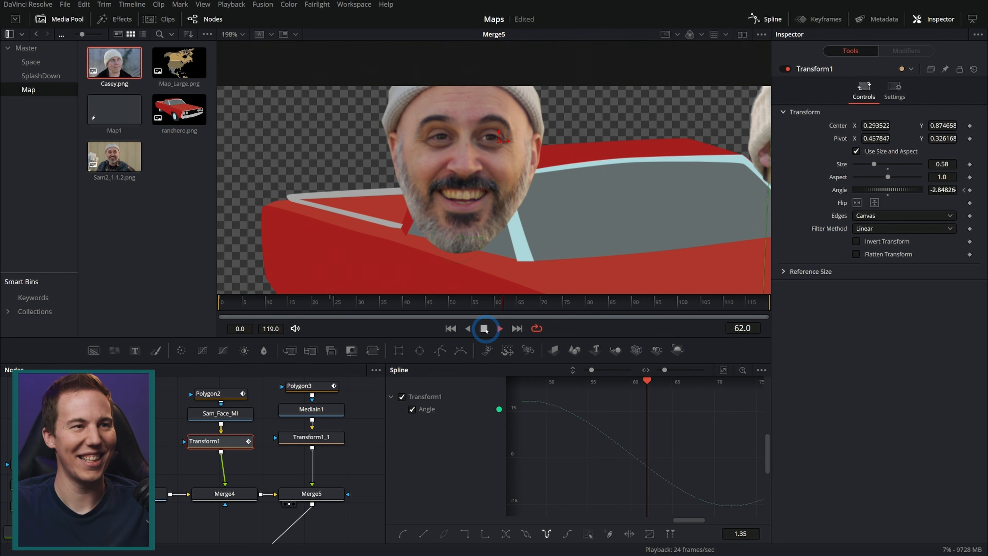
Move Transform1_1's pivot to the second head's chin and reposition the head above the windshield at Center about 0.560, 1.024.
{"action": "left_click", "coordinate": [330, 436]}
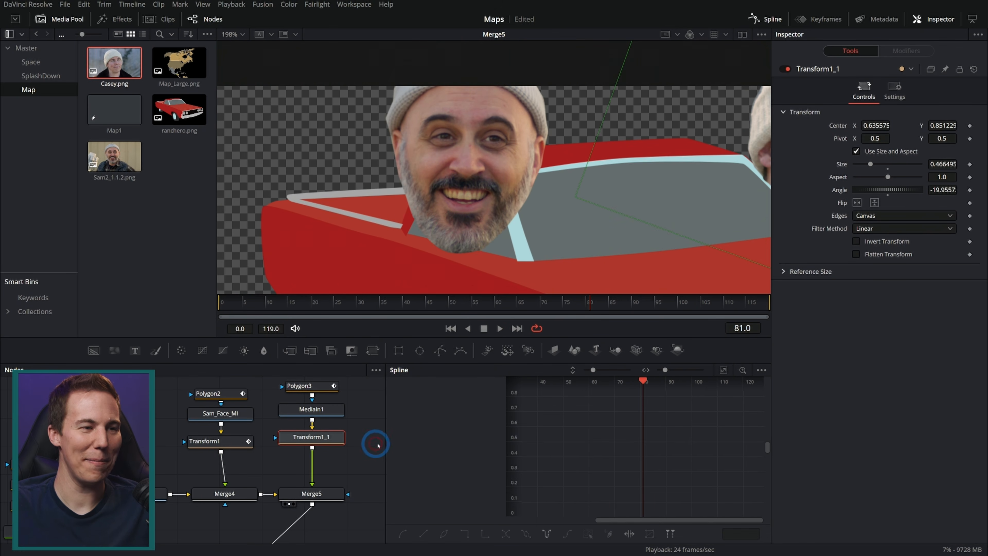
{"action": "left_click_drag", "start_coordinate": [657, 238], "coordinate": [407, 233]}
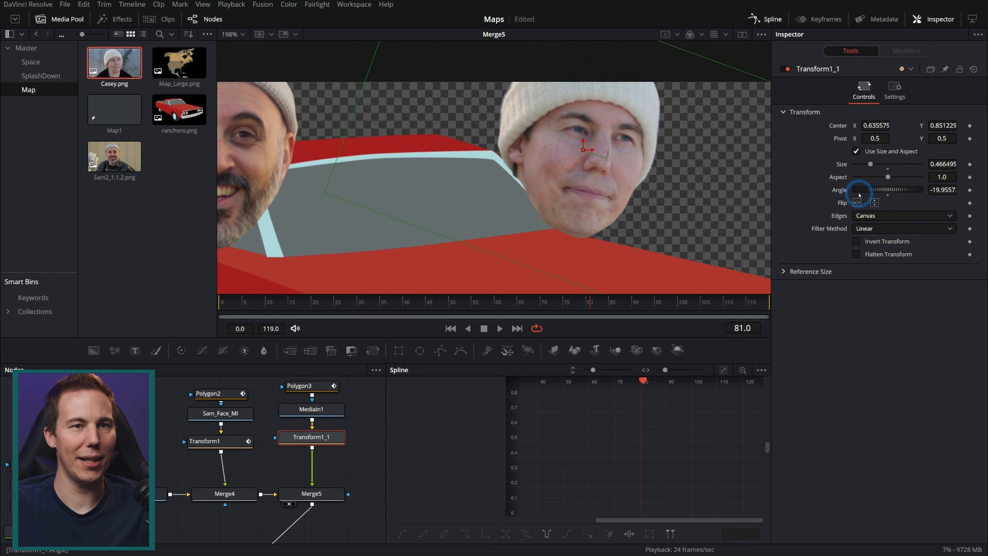
{"action": "left_click_drag", "start_coordinate": [582, 149], "coordinate": [636, 314]}
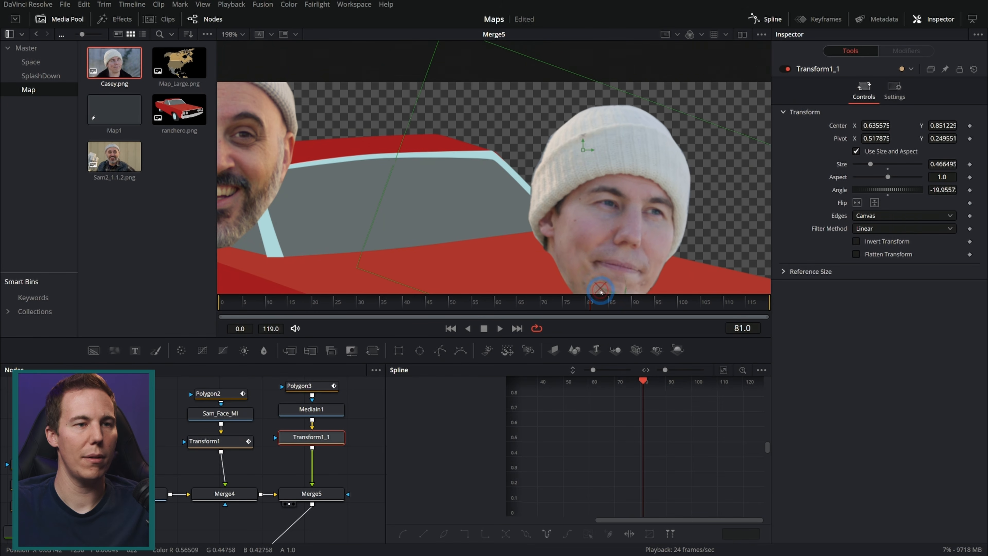
{"action": "left_click_drag", "start_coordinate": [601, 152], "coordinate": [509, 55]}
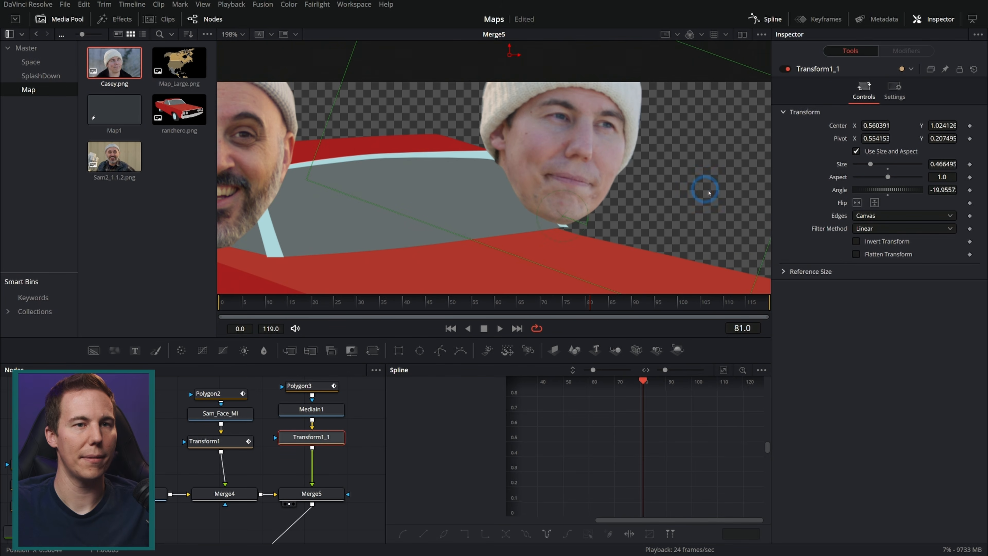
Keyframe Transform1_1's Angle at about -25.8 on frame 0 and about 13.6 on frame 24.
{"action": "left_click_drag", "start_coordinate": [589, 302], "coordinate": [146, 301]}
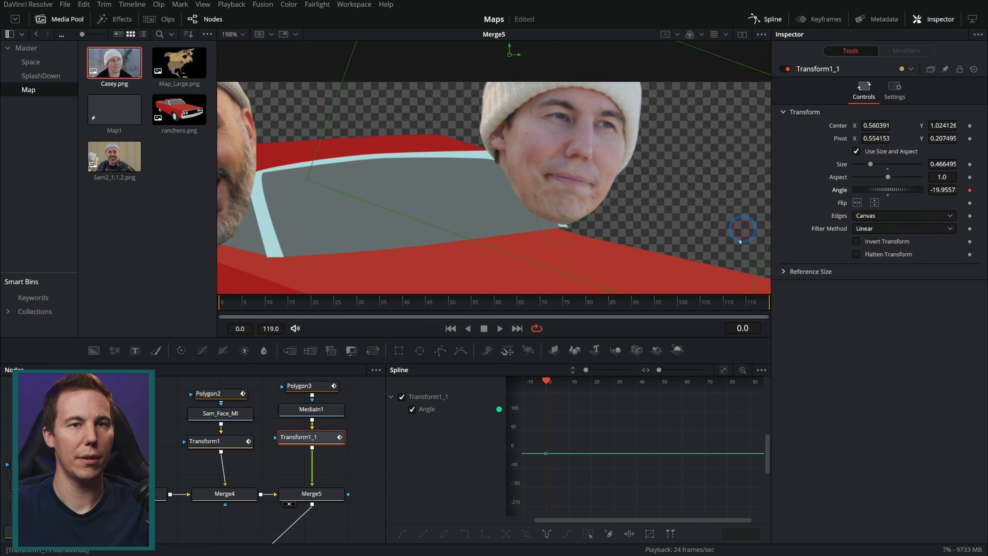
{"action": "left_click_drag", "start_coordinate": [584, 202], "coordinate": [586, 203]}
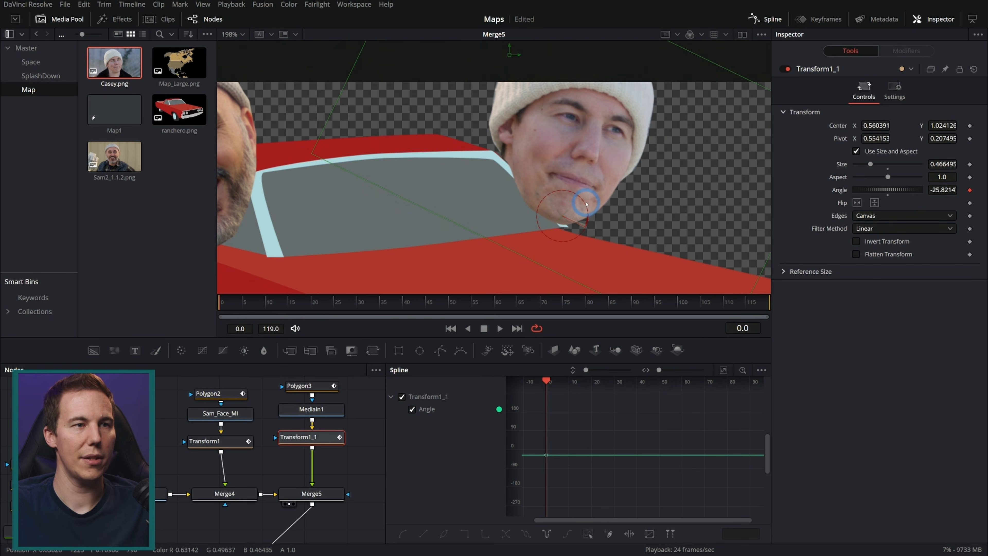
{"action": "left_click_drag", "start_coordinate": [257, 305], "coordinate": [326, 307]}
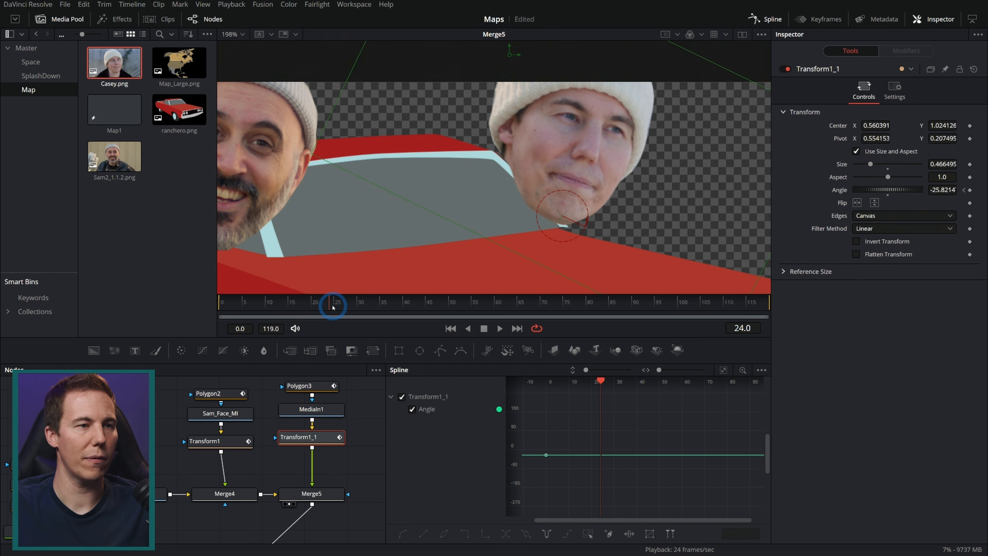
{"action": "left_click_drag", "start_coordinate": [586, 210], "coordinate": [577, 197]}
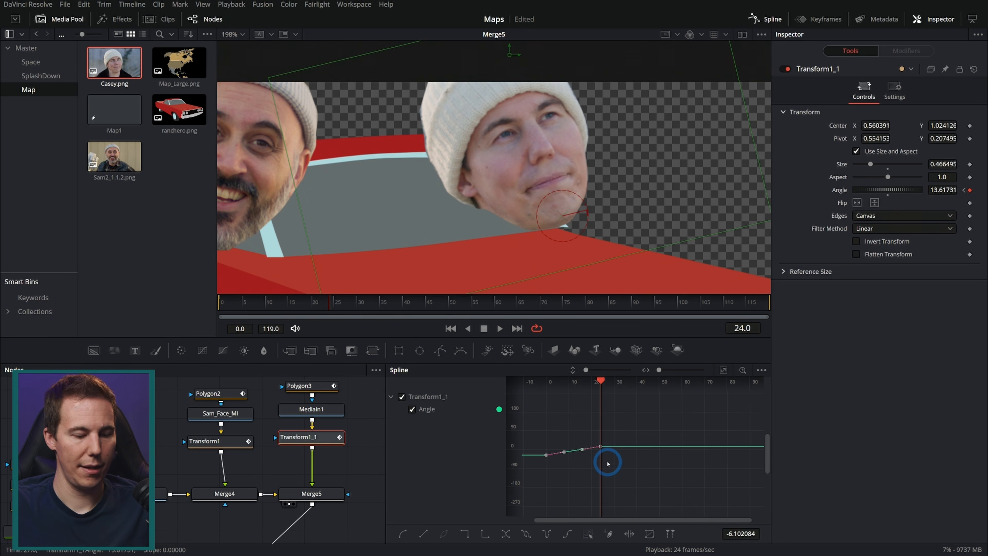
Smooth Transform1_1's Angle keyframes, set the curve to a Ping-pong loop after frame 24, and widen the Spline editor.
{"action": "right_click", "coordinate": [601, 450]}
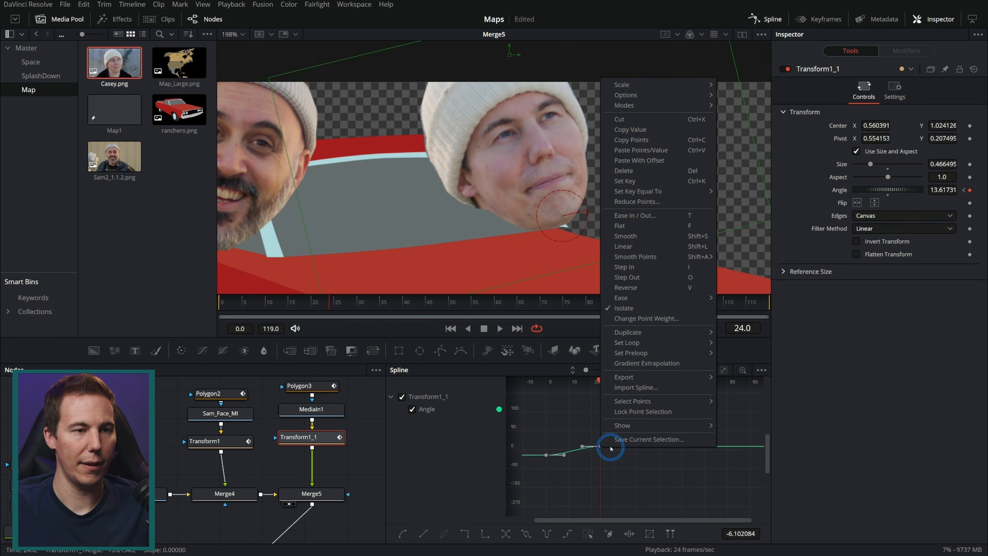
{"action": "left_click", "coordinate": [752, 364]}
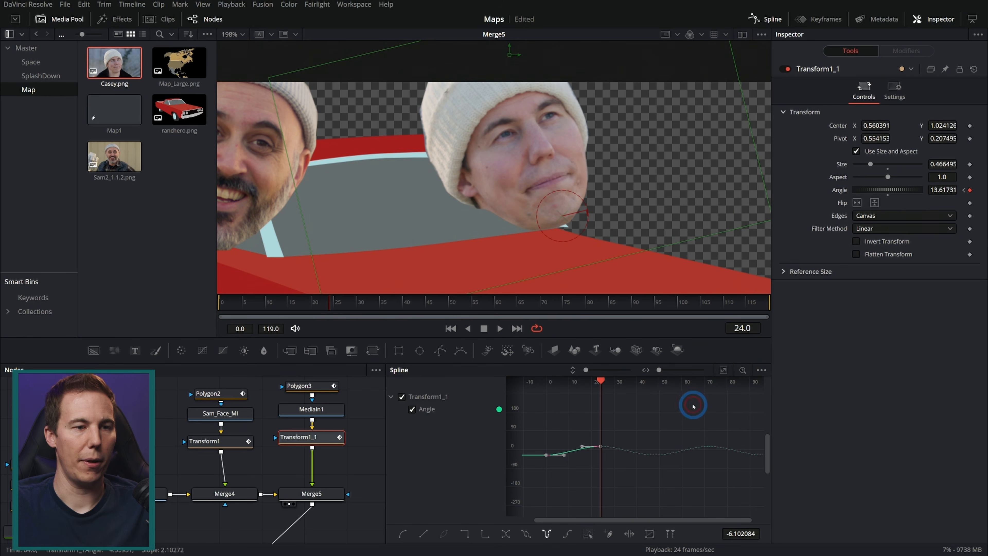
{"action": "left_click_drag", "start_coordinate": [386, 422], "coordinate": [157, 424]}
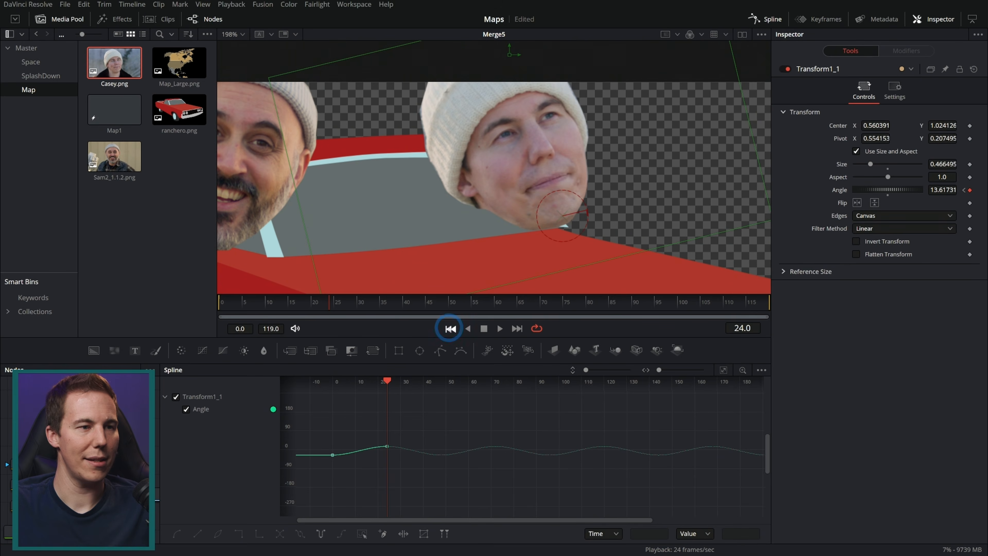
Play both heads rocking together in a wider view of the car, stop playback and close the Spline editor.
{"action": "left_click", "coordinate": [494, 328]}
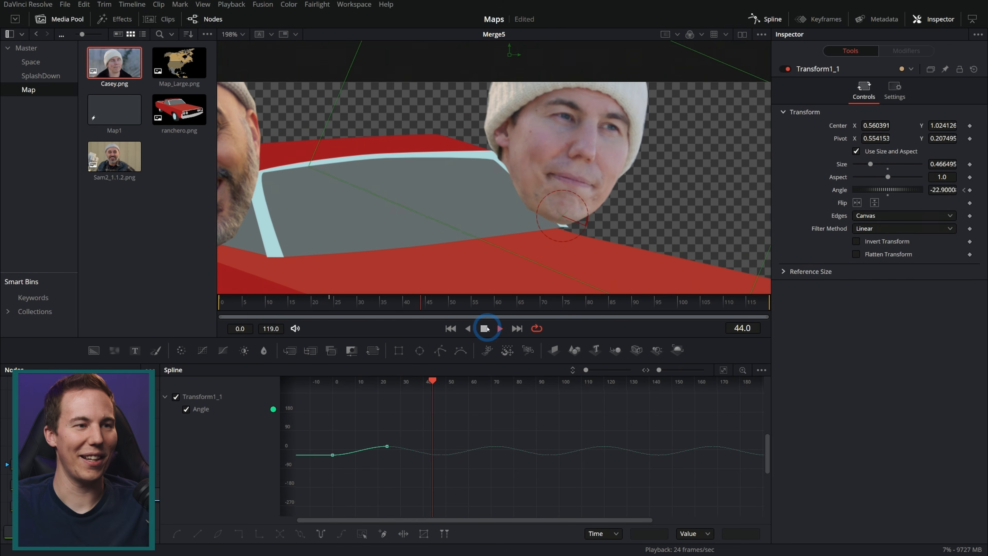
{"action": "scroll", "coordinate": [557, 236], "scroll_direction": "down", "scroll_amount": 2}
{"action": "left_click_drag", "start_coordinate": [572, 232], "coordinate": [612, 223]}
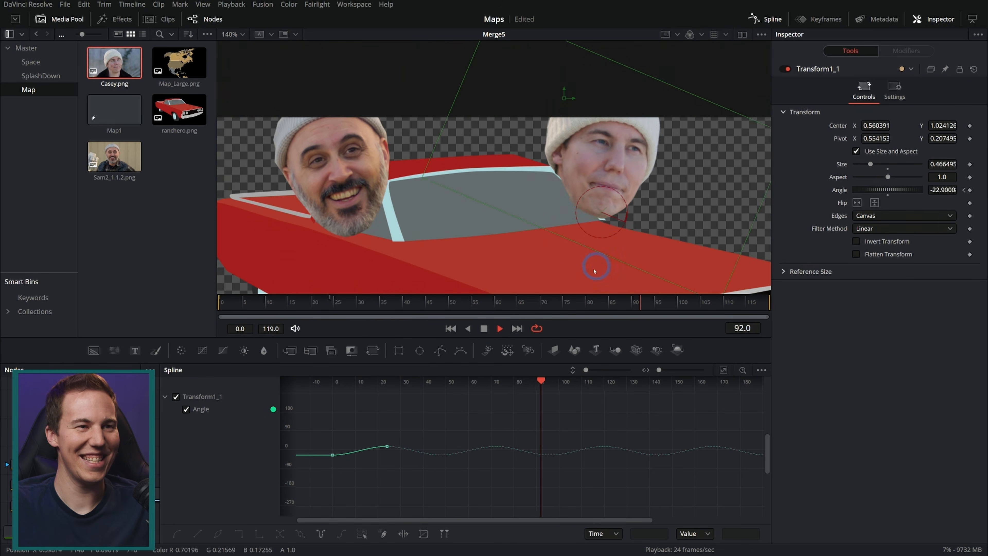
{"action": "left_click", "coordinate": [484, 328]}
{"action": "left_click", "coordinate": [771, 20]}
{"action": "left_click", "coordinate": [709, 157]}
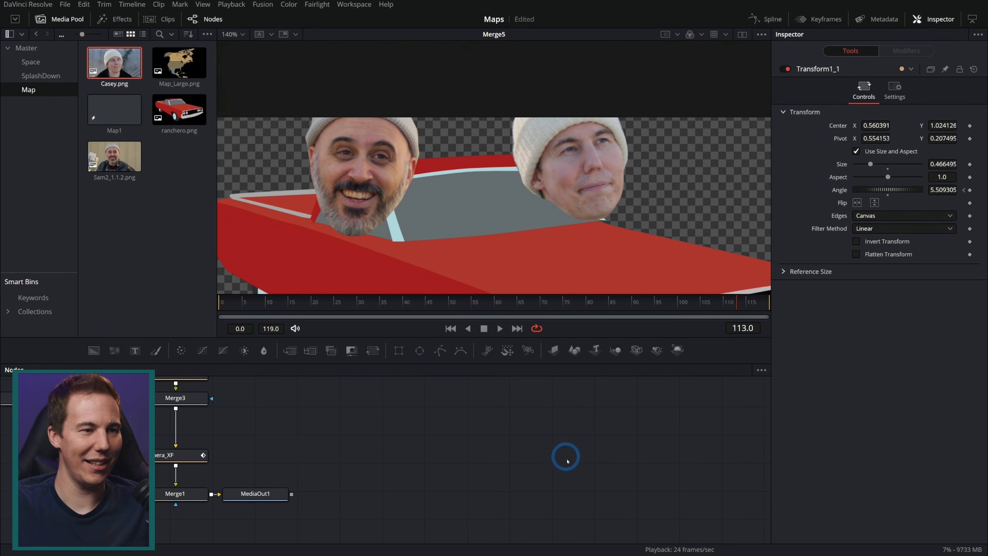
Display MediaOut1 in the viewer and play the complete map animation with the viewer enlarged to full screen.
{"action": "left_click", "coordinate": [306, 464]}
{"action": "key", "text": "1"}
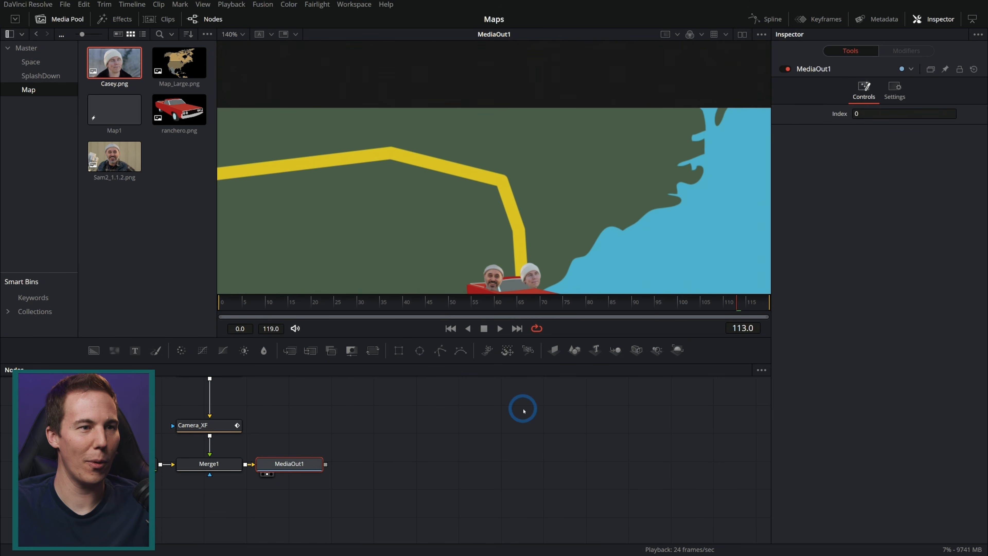
{"action": "key", "text": "alt+f"}
{"action": "left_click", "coordinate": [500, 508]}
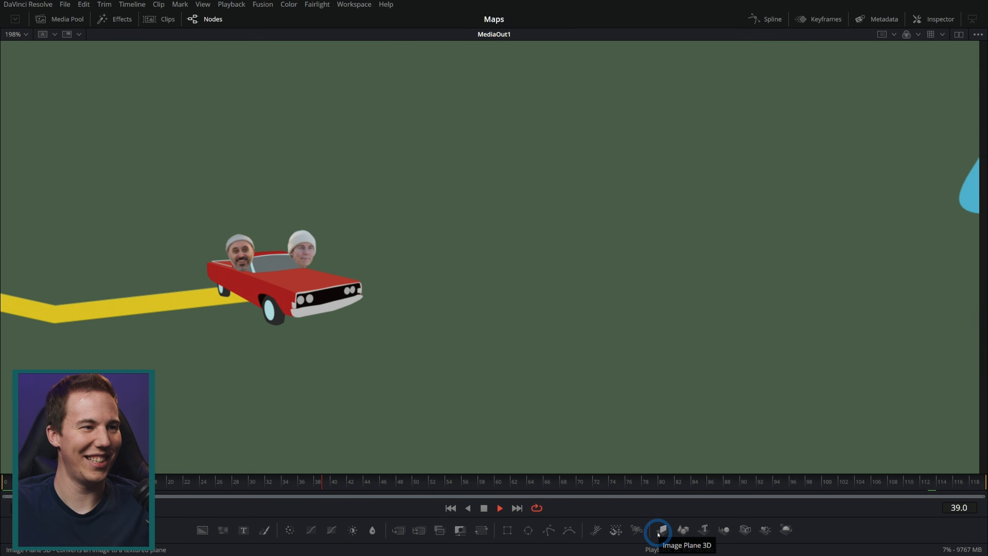